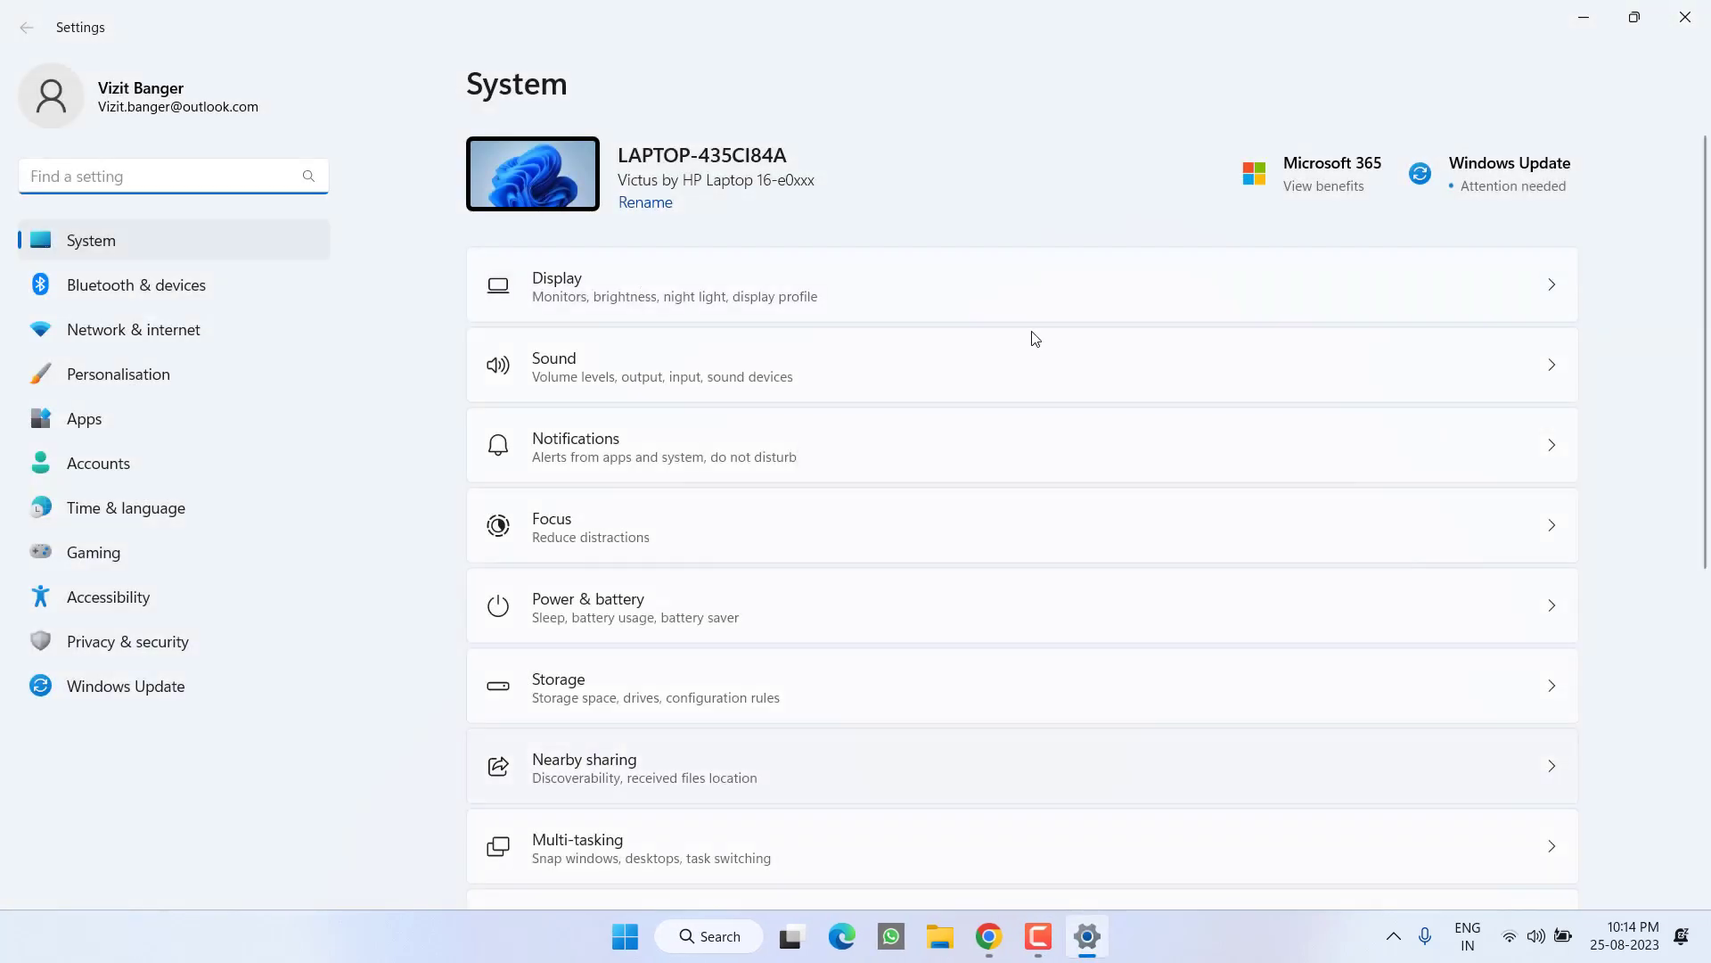
- Open the Optional updates page from the advanced options of Windows Update
{"action": "left_click", "coordinate": [149, 679]}
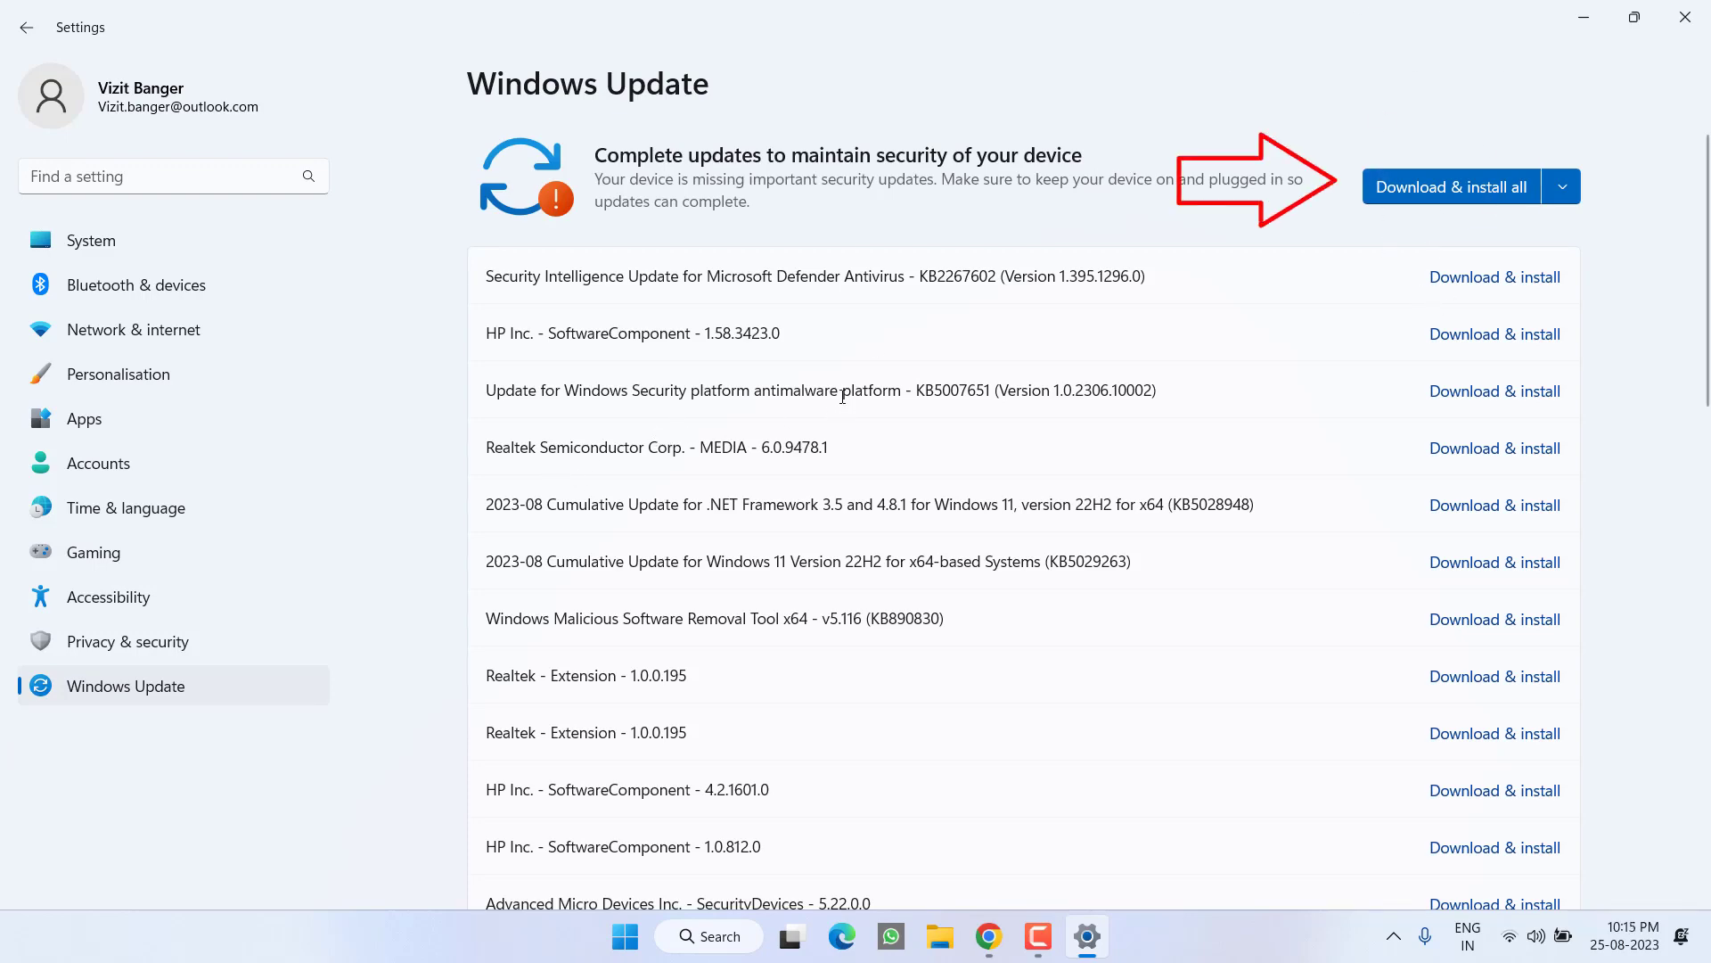
{"action": "scroll", "coordinate": [844, 403], "scroll_direction": "down", "scroll_amount": 10}
{"action": "scroll", "coordinate": [844, 403], "scroll_direction": "down", "scroll_amount": 6}
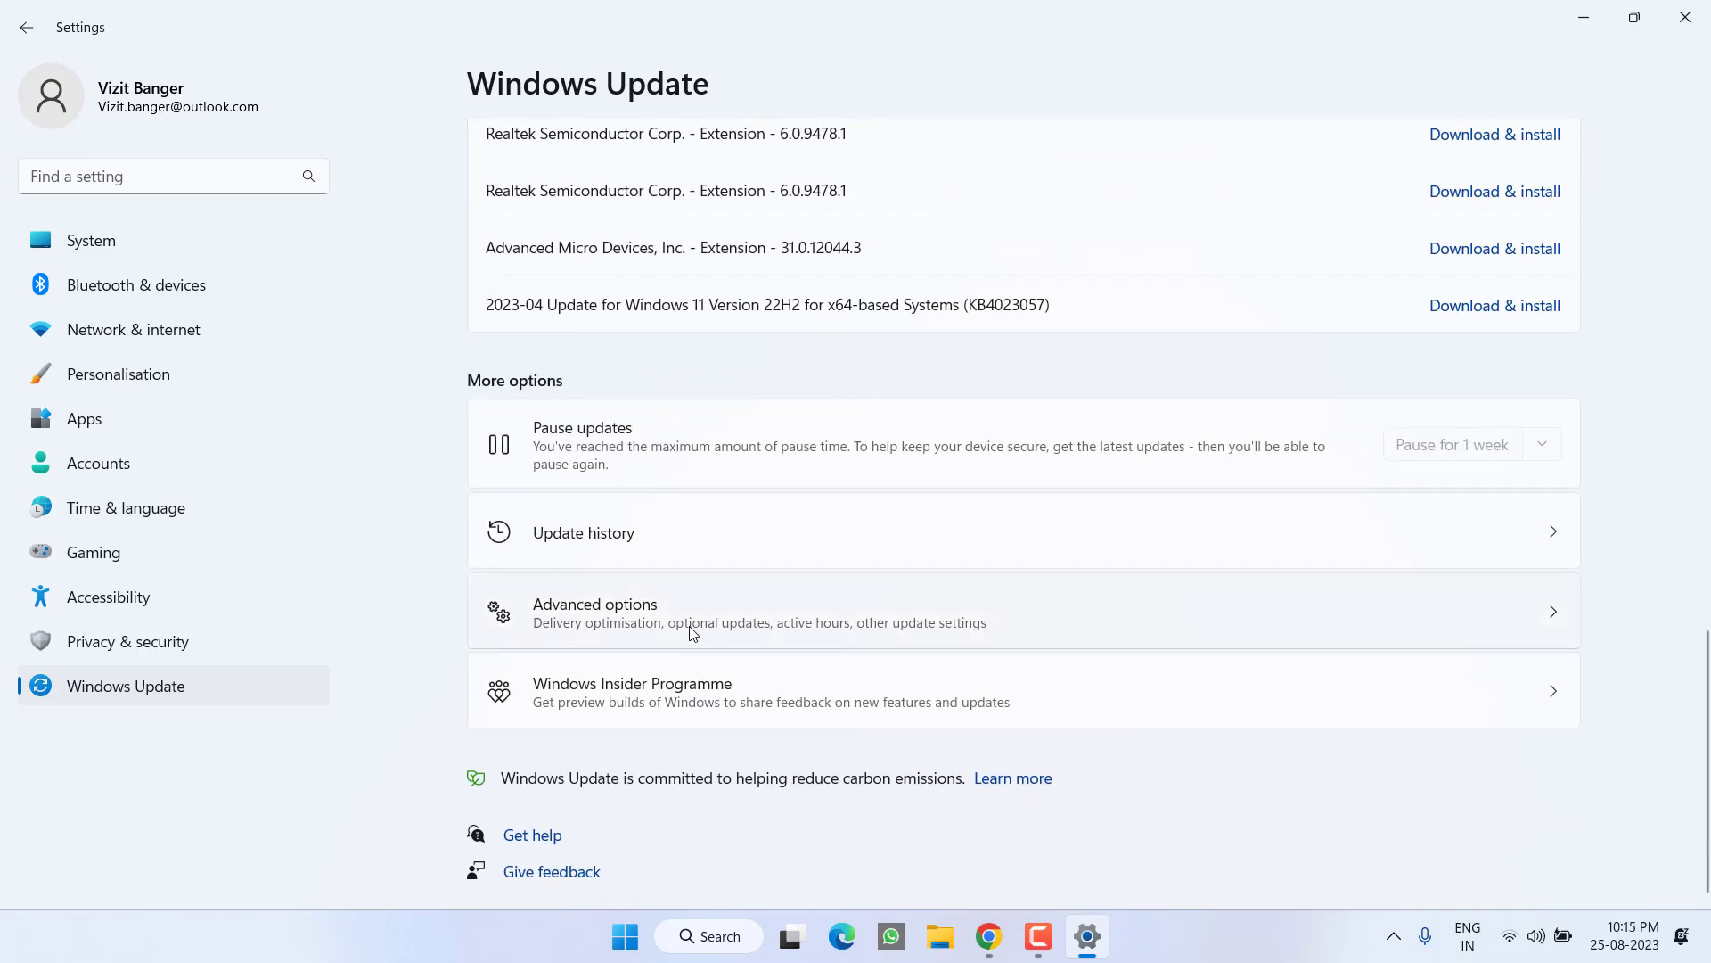
{"action": "left_click", "coordinate": [740, 633]}
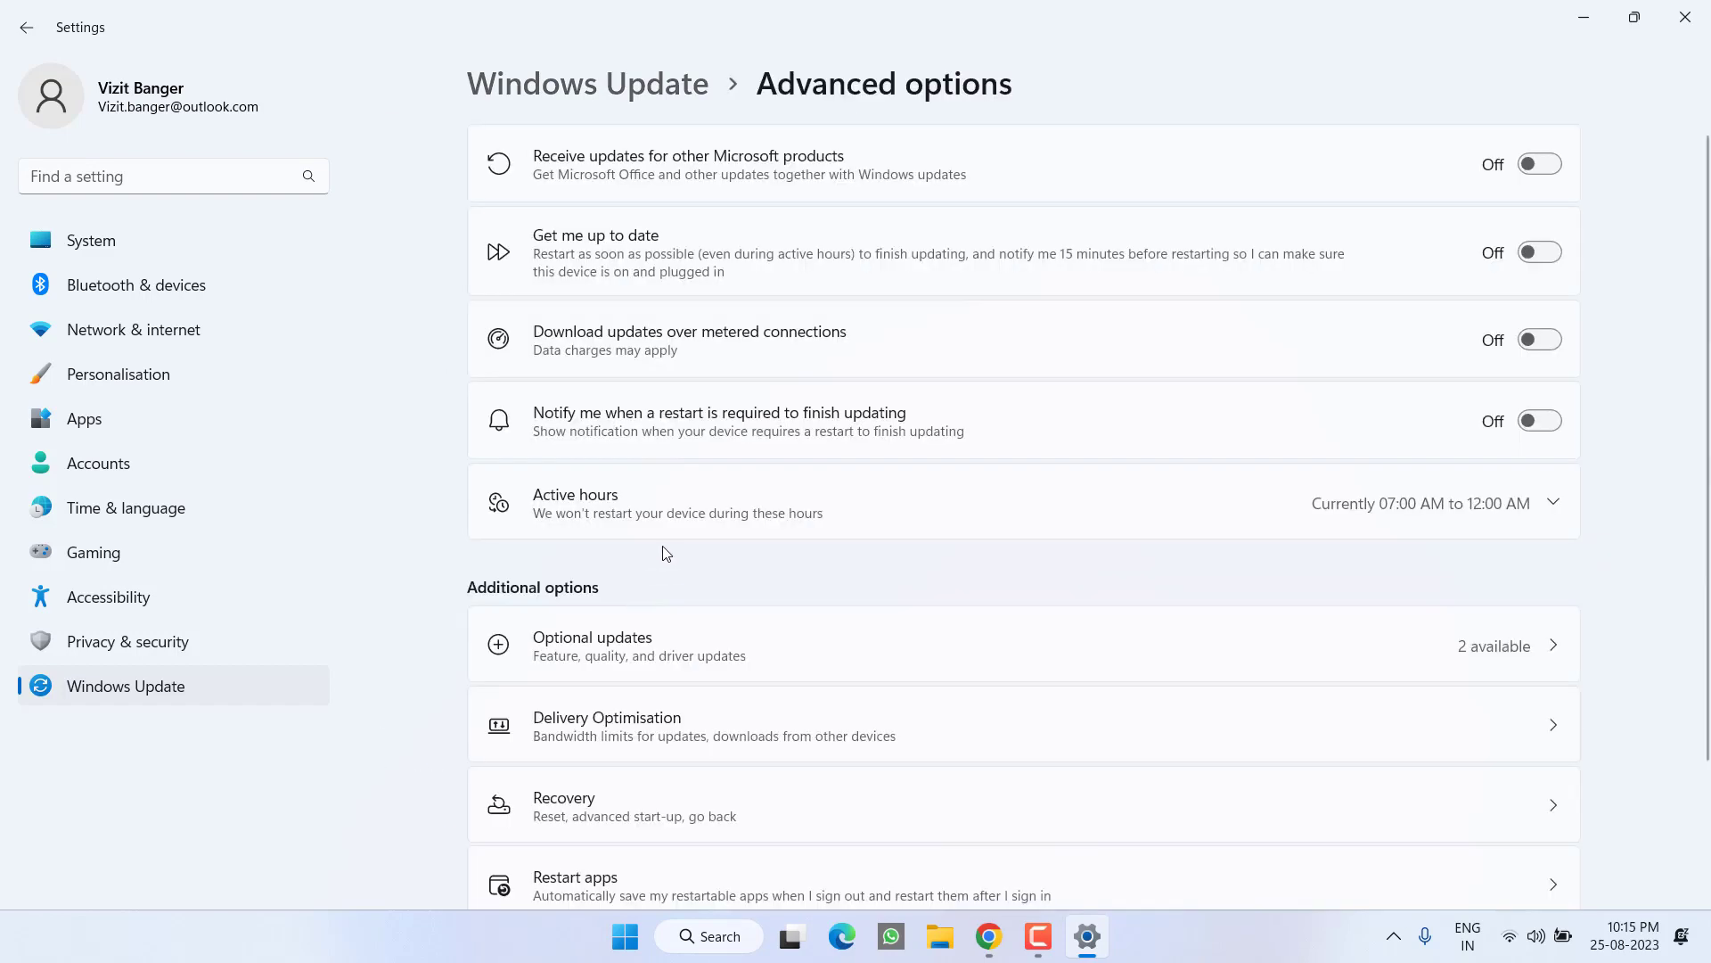
{"action": "left_click", "coordinate": [649, 646]}
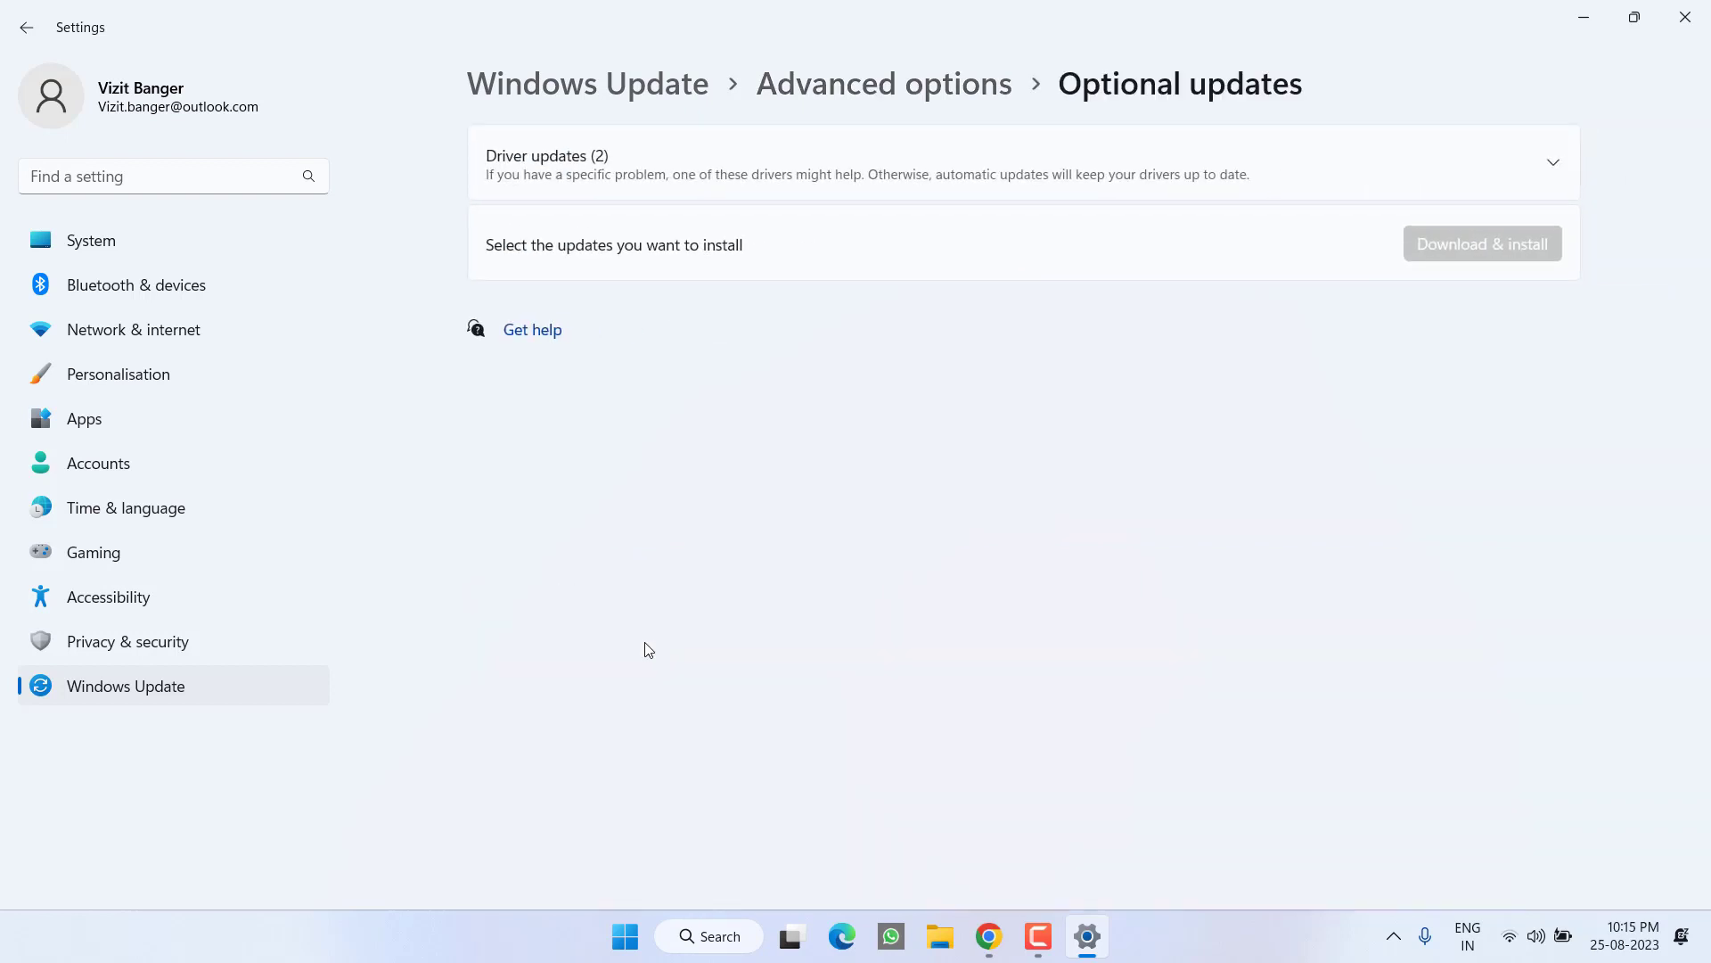
- Expand the driver updates and select HP Inc. - SoftwareComponent - 4.2.1608.0 and HP Inc. - Firmware - 15.18.0.0 for installation
{"action": "left_click", "coordinate": [1013, 173]}
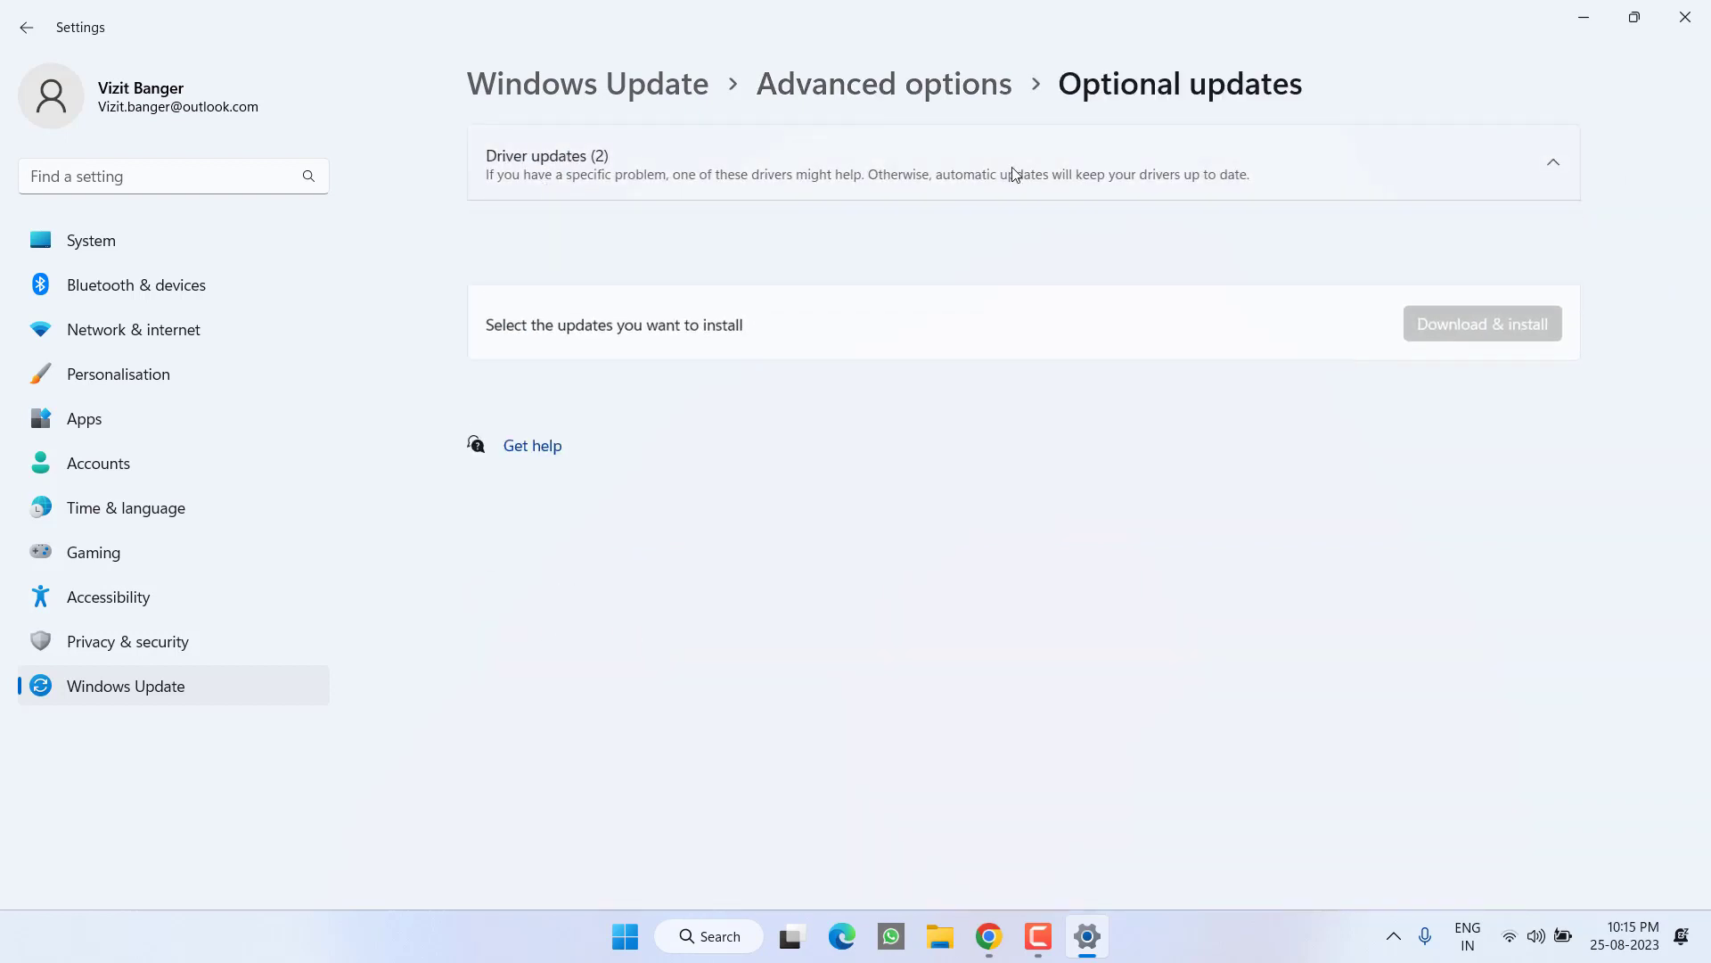
{"action": "left_click", "coordinate": [498, 229]}
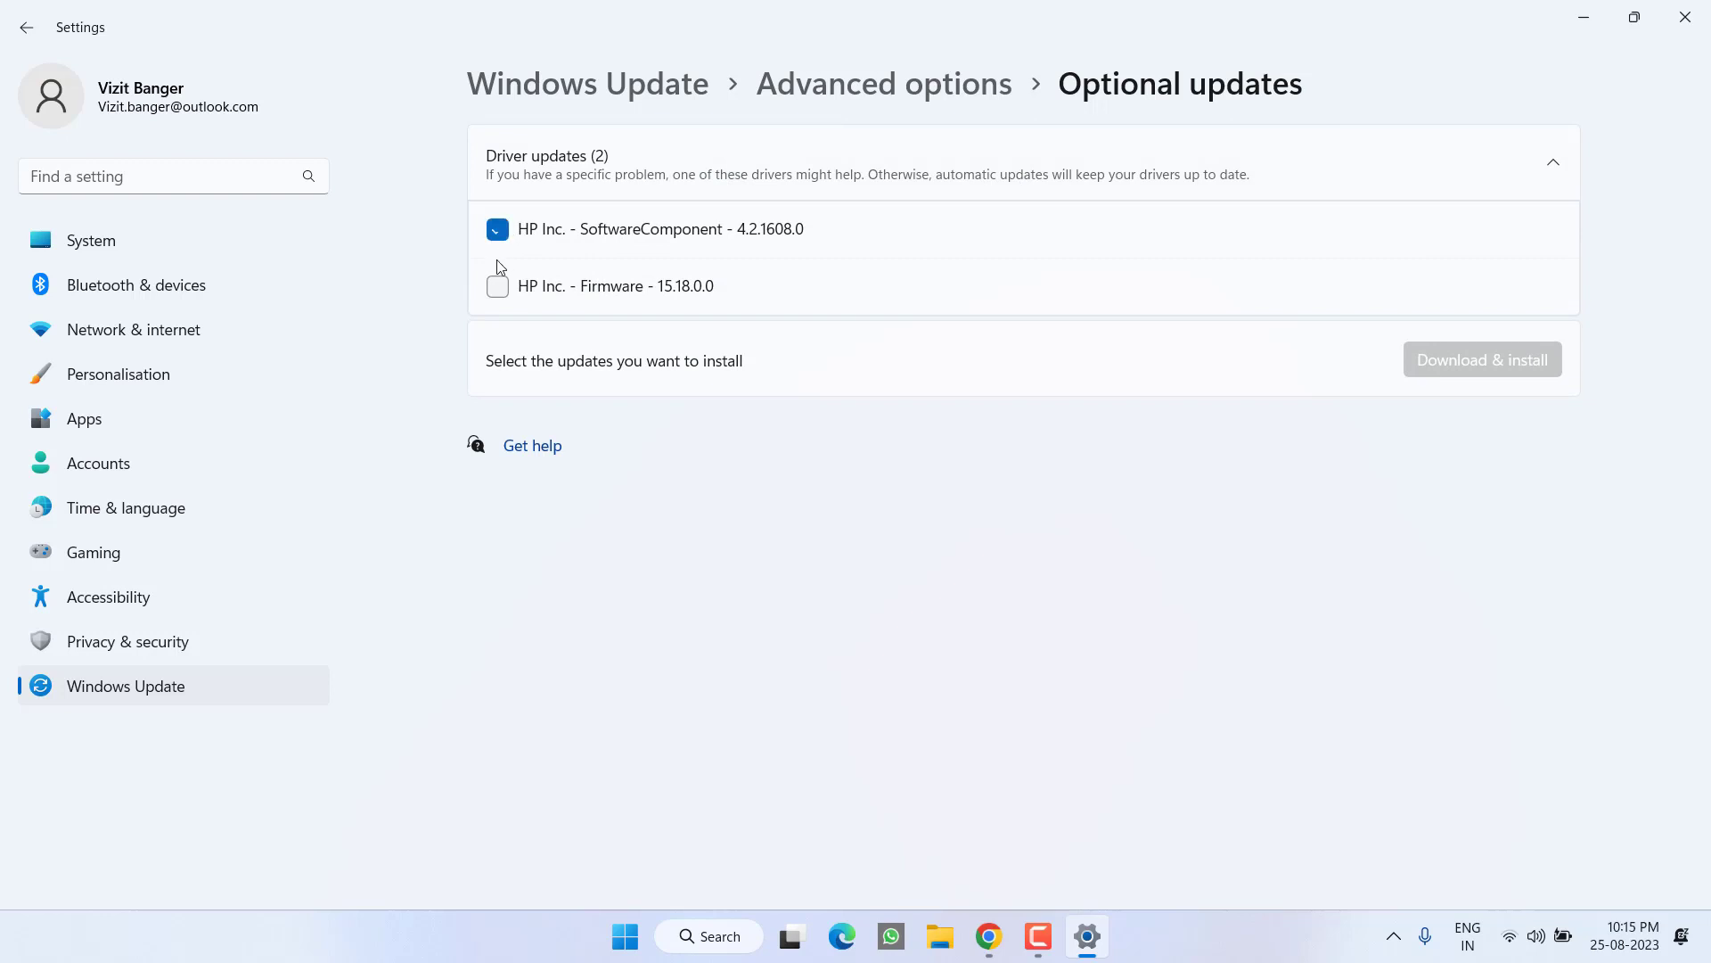
{"action": "left_click", "coordinate": [497, 286]}
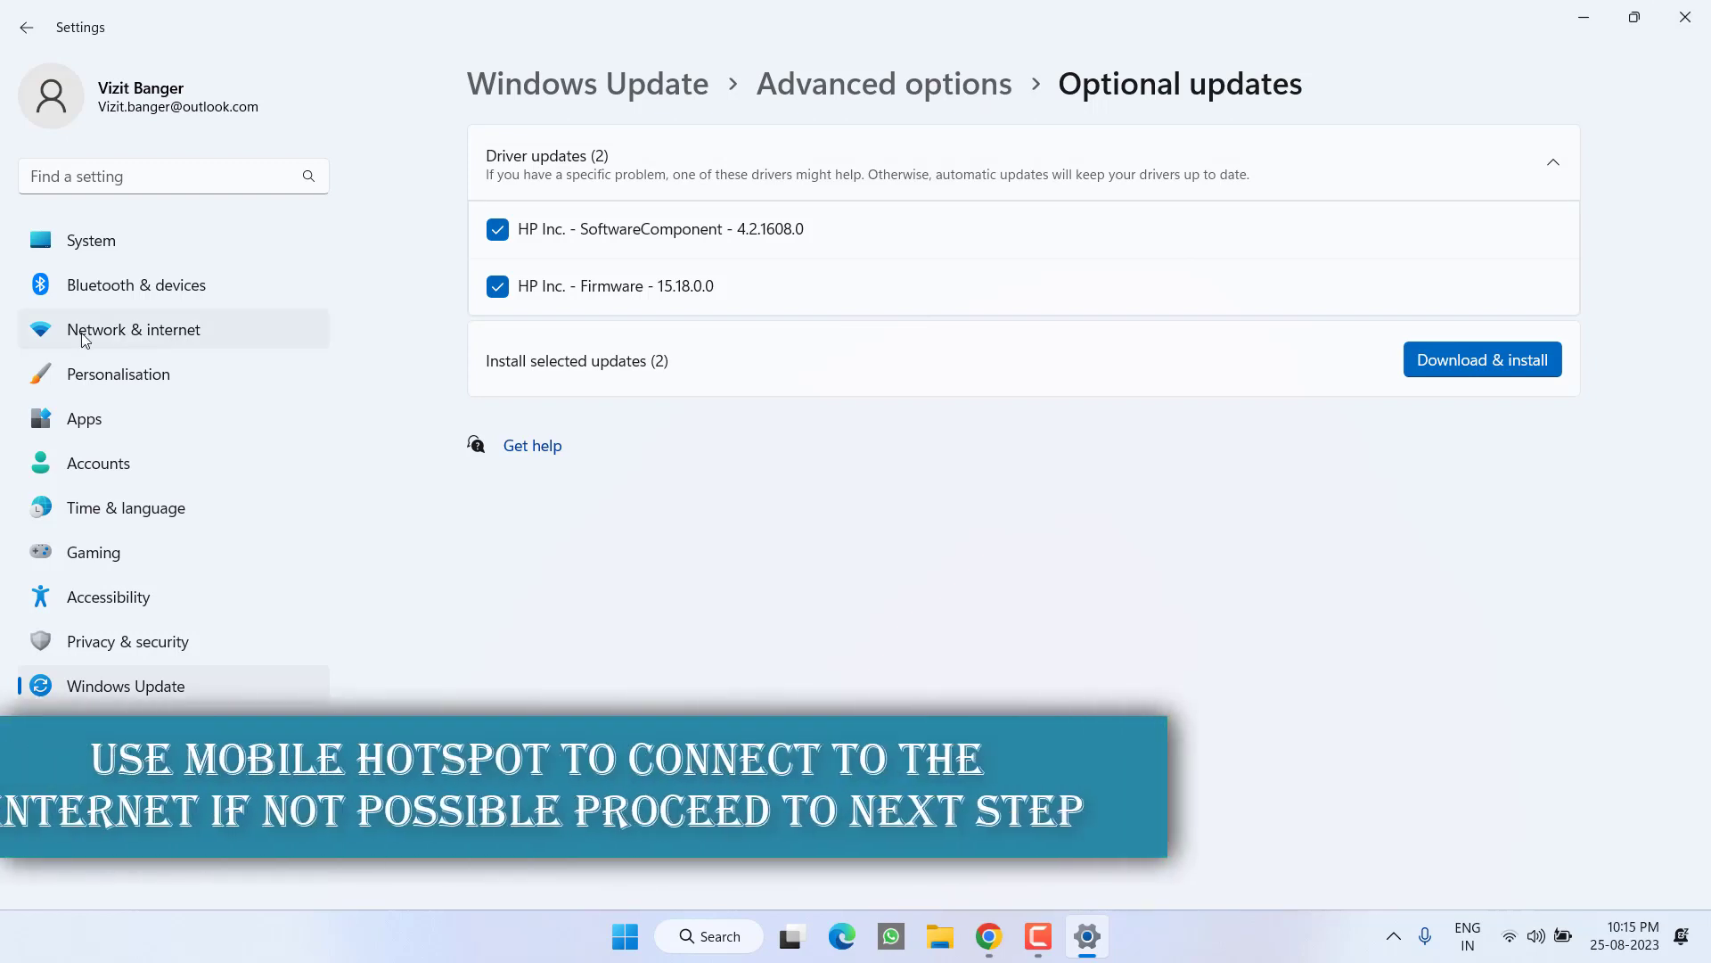
- View the Network & internet settings page and close Settings
{"action": "left_click", "coordinate": [169, 333]}
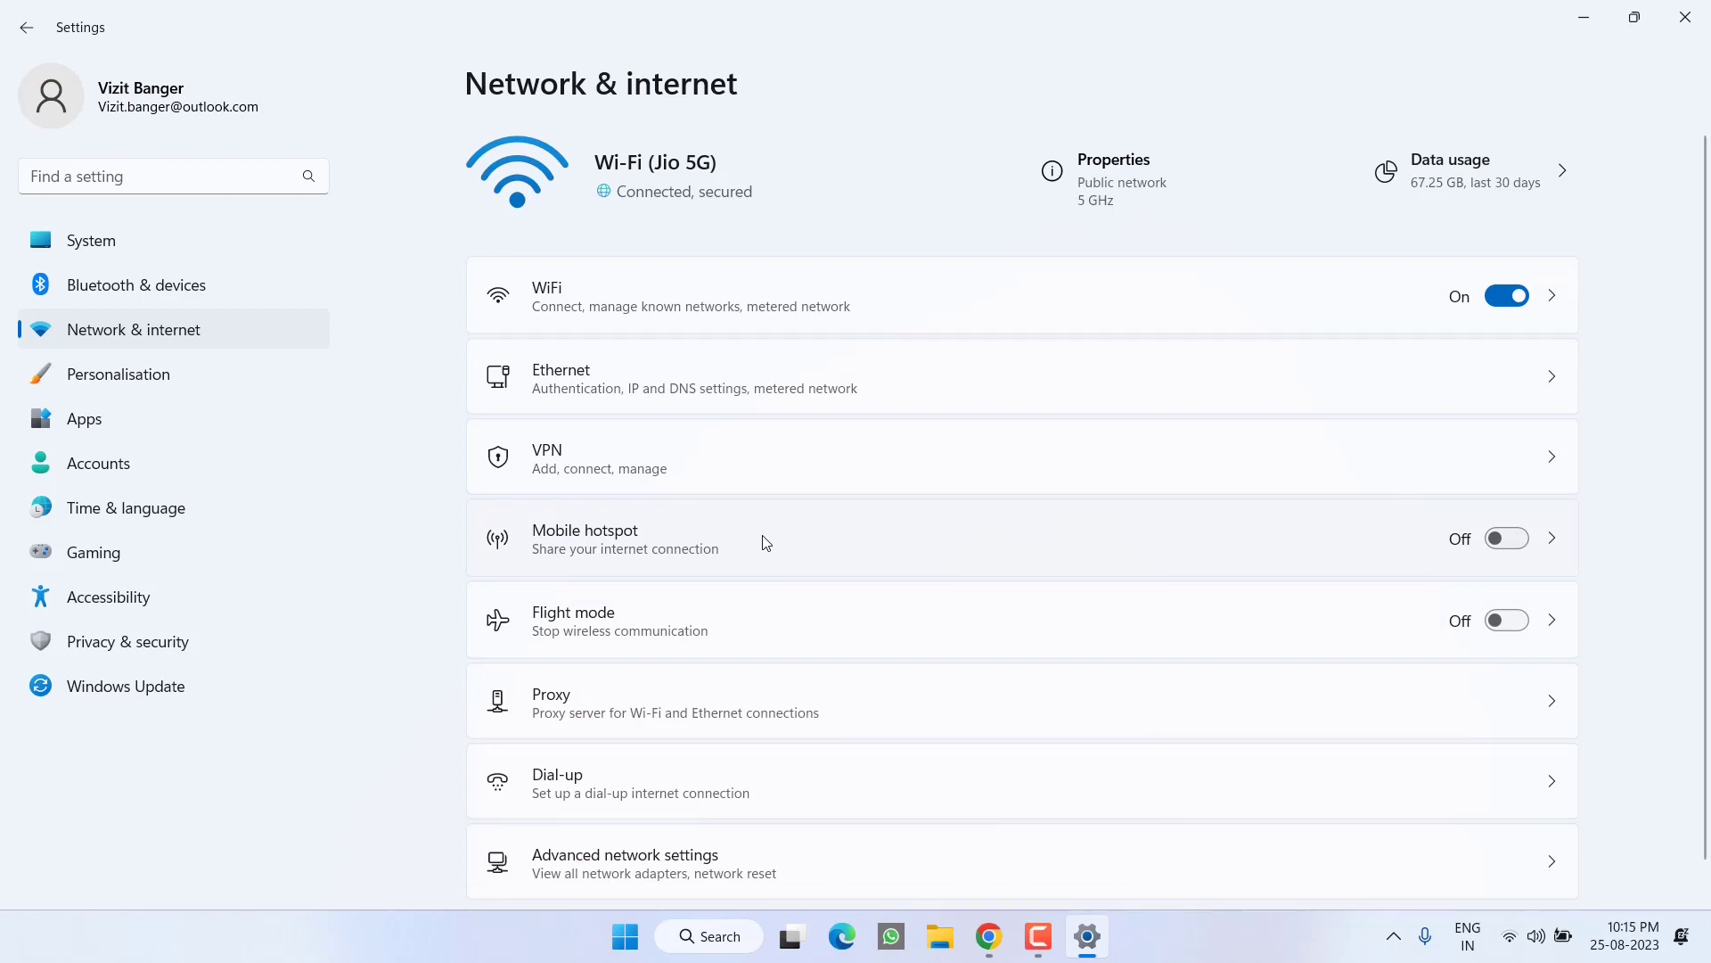
{"action": "left_click", "coordinate": [1685, 17]}
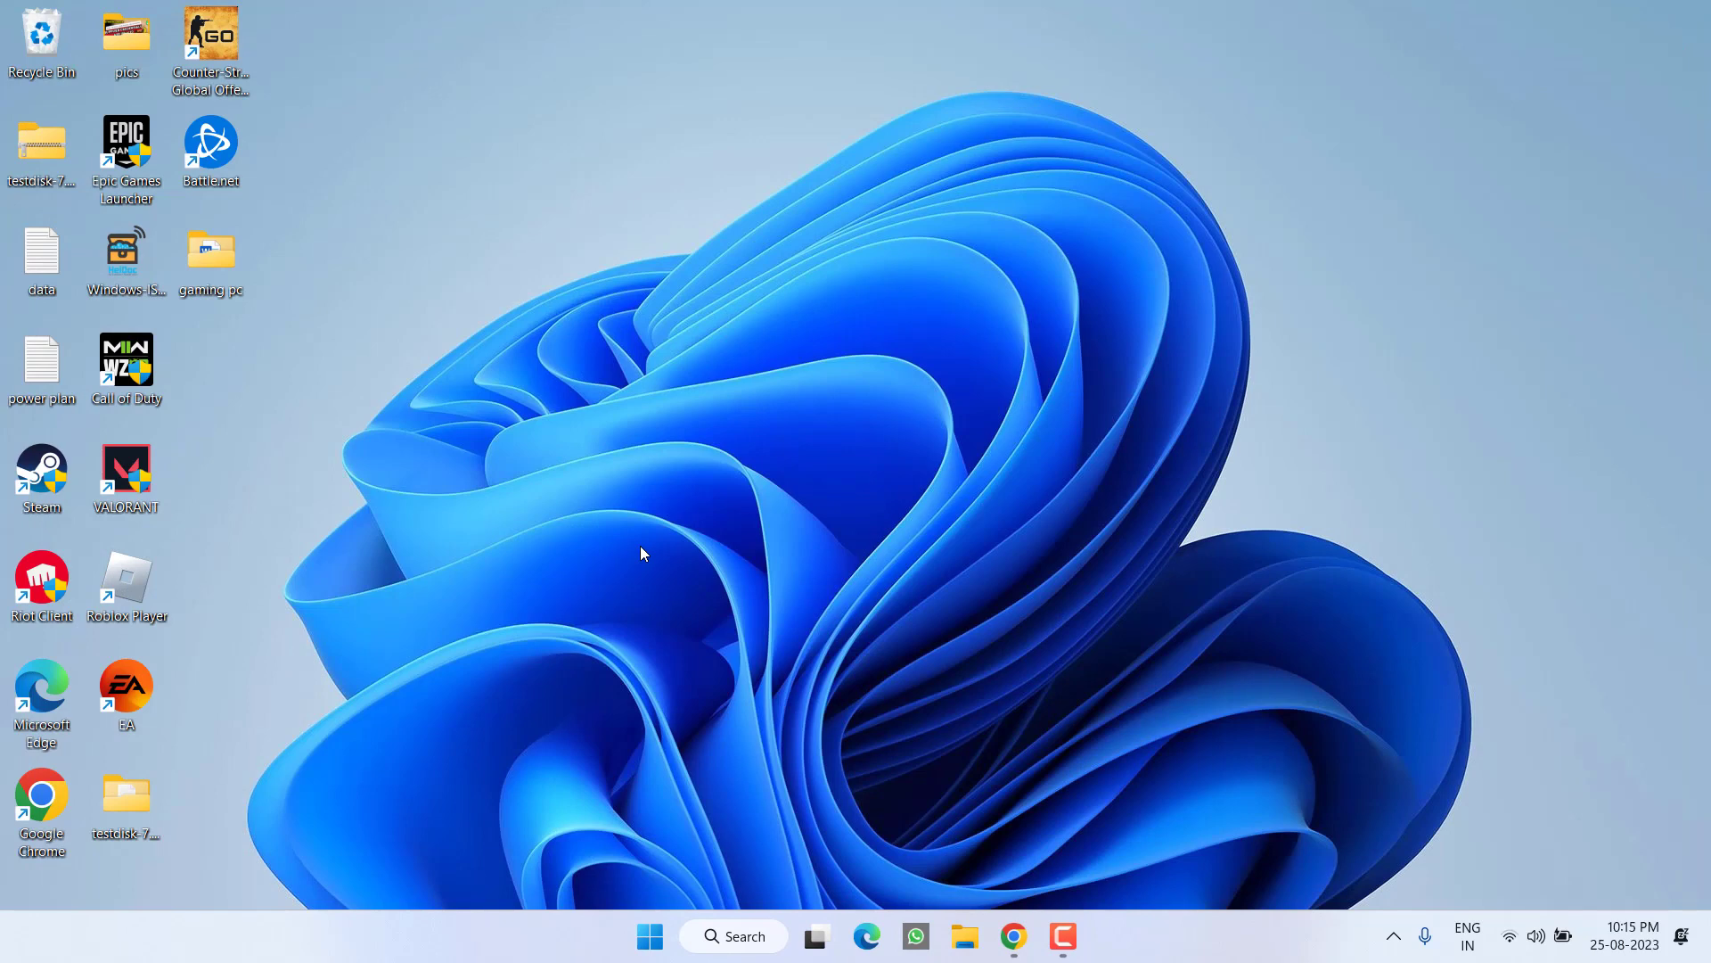
- Open the Services console by running services.msc
{"action": "right_click", "coordinate": [650, 936]}
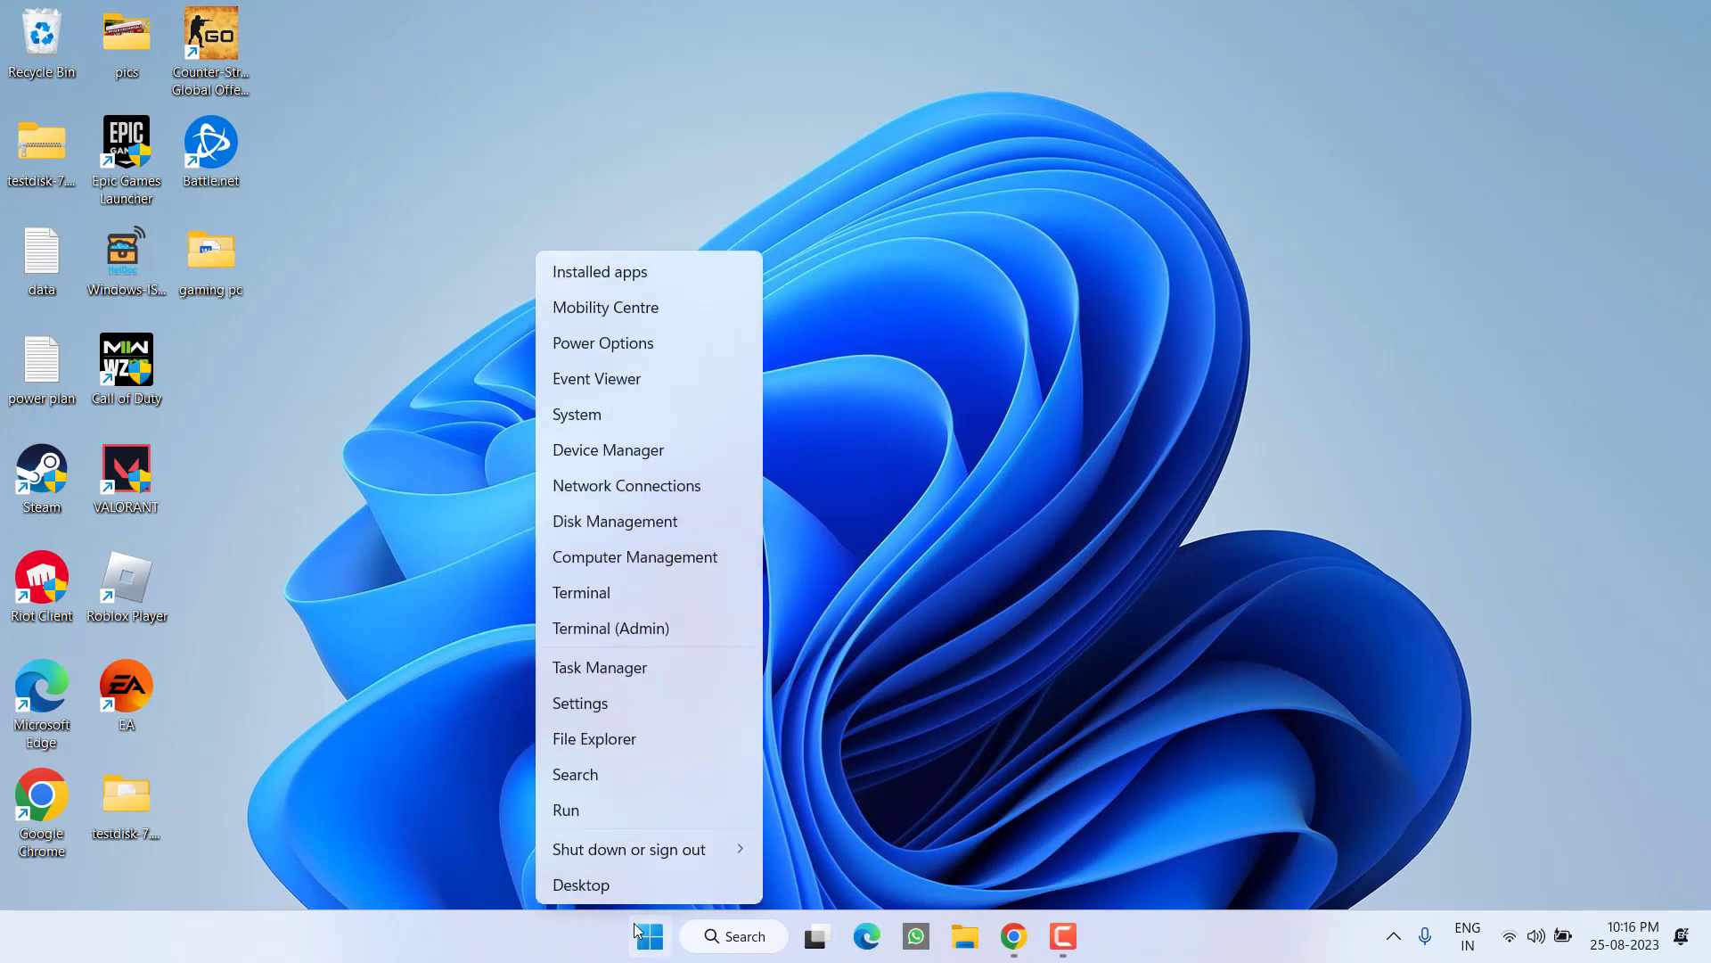
{"action": "left_click", "coordinate": [600, 816]}
{"action": "type", "text": "ser"}
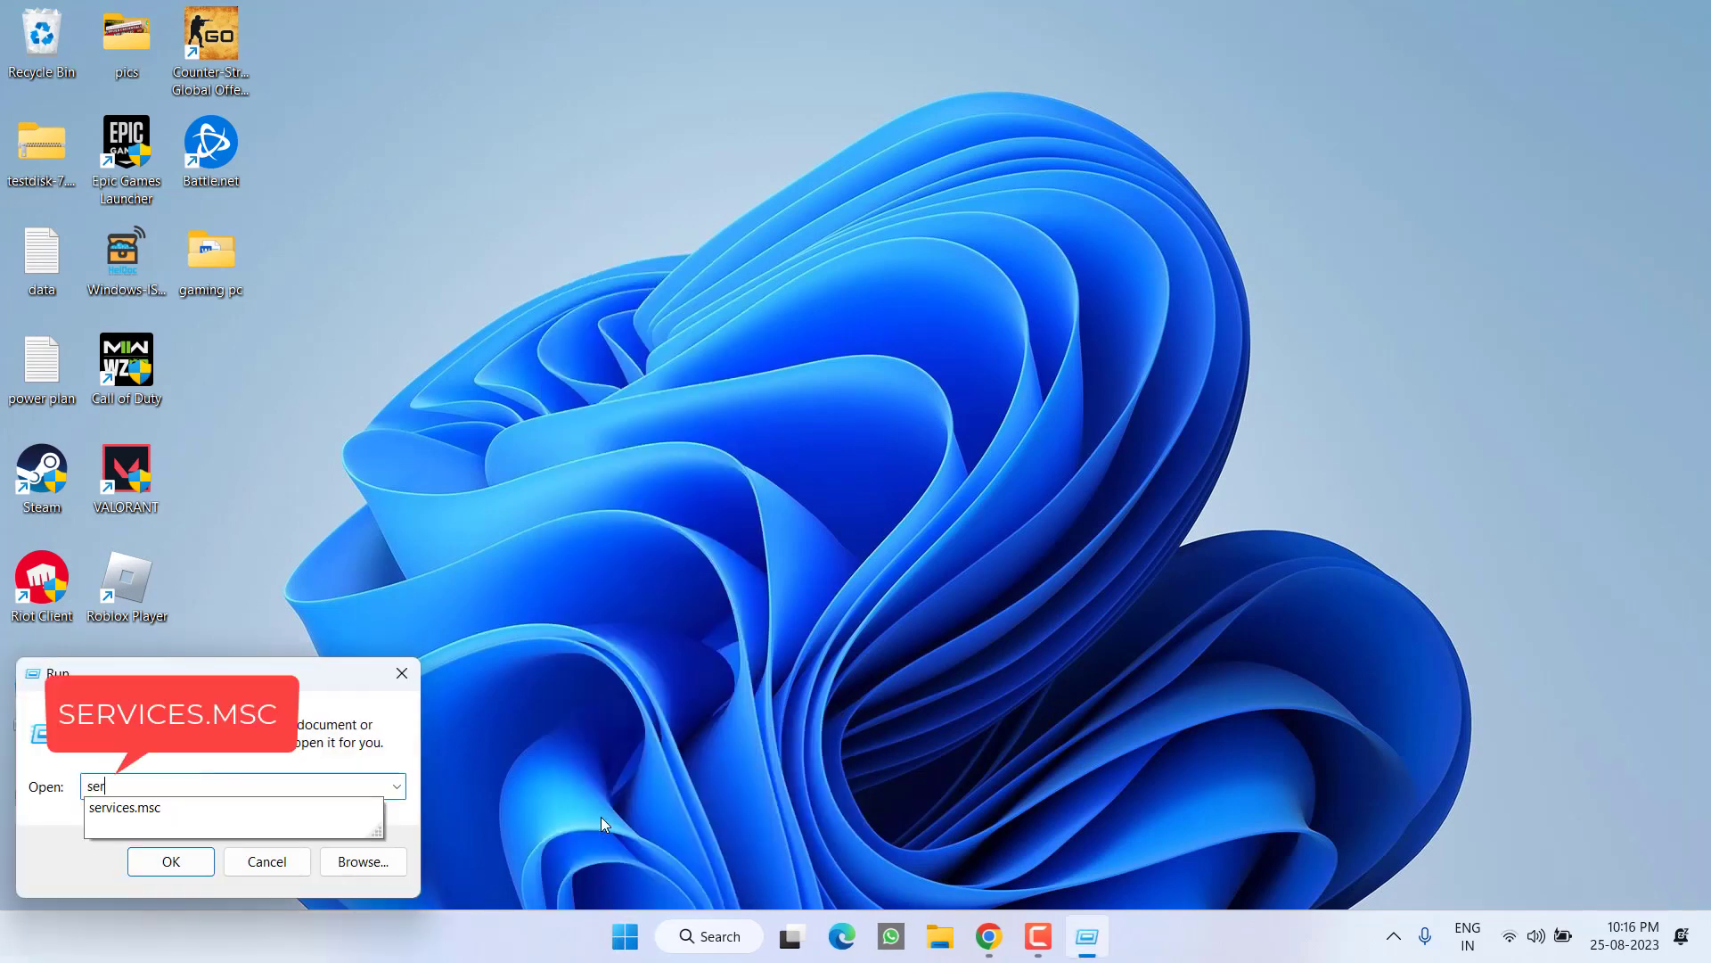
{"action": "key", "text": "Down"}
{"action": "key", "text": "Return"}
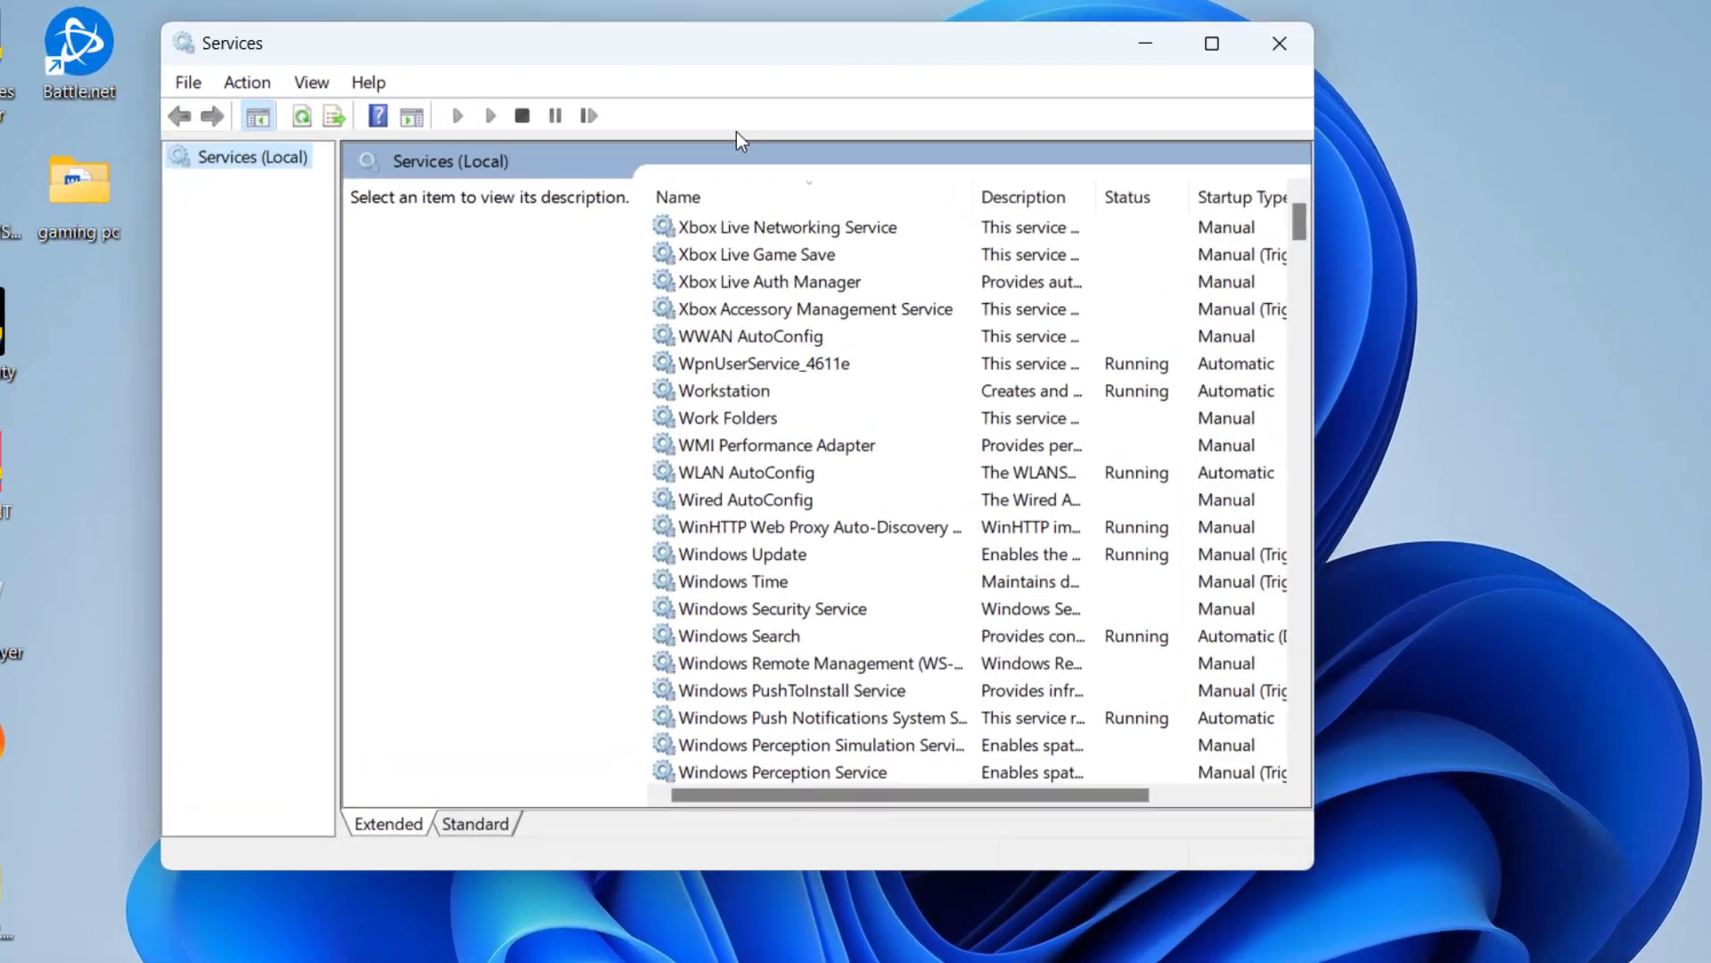
- Set the WLAN AutoConfig service's startup type to Automatic, apply it, and close the Services console
{"action": "left_click", "coordinate": [828, 341]}
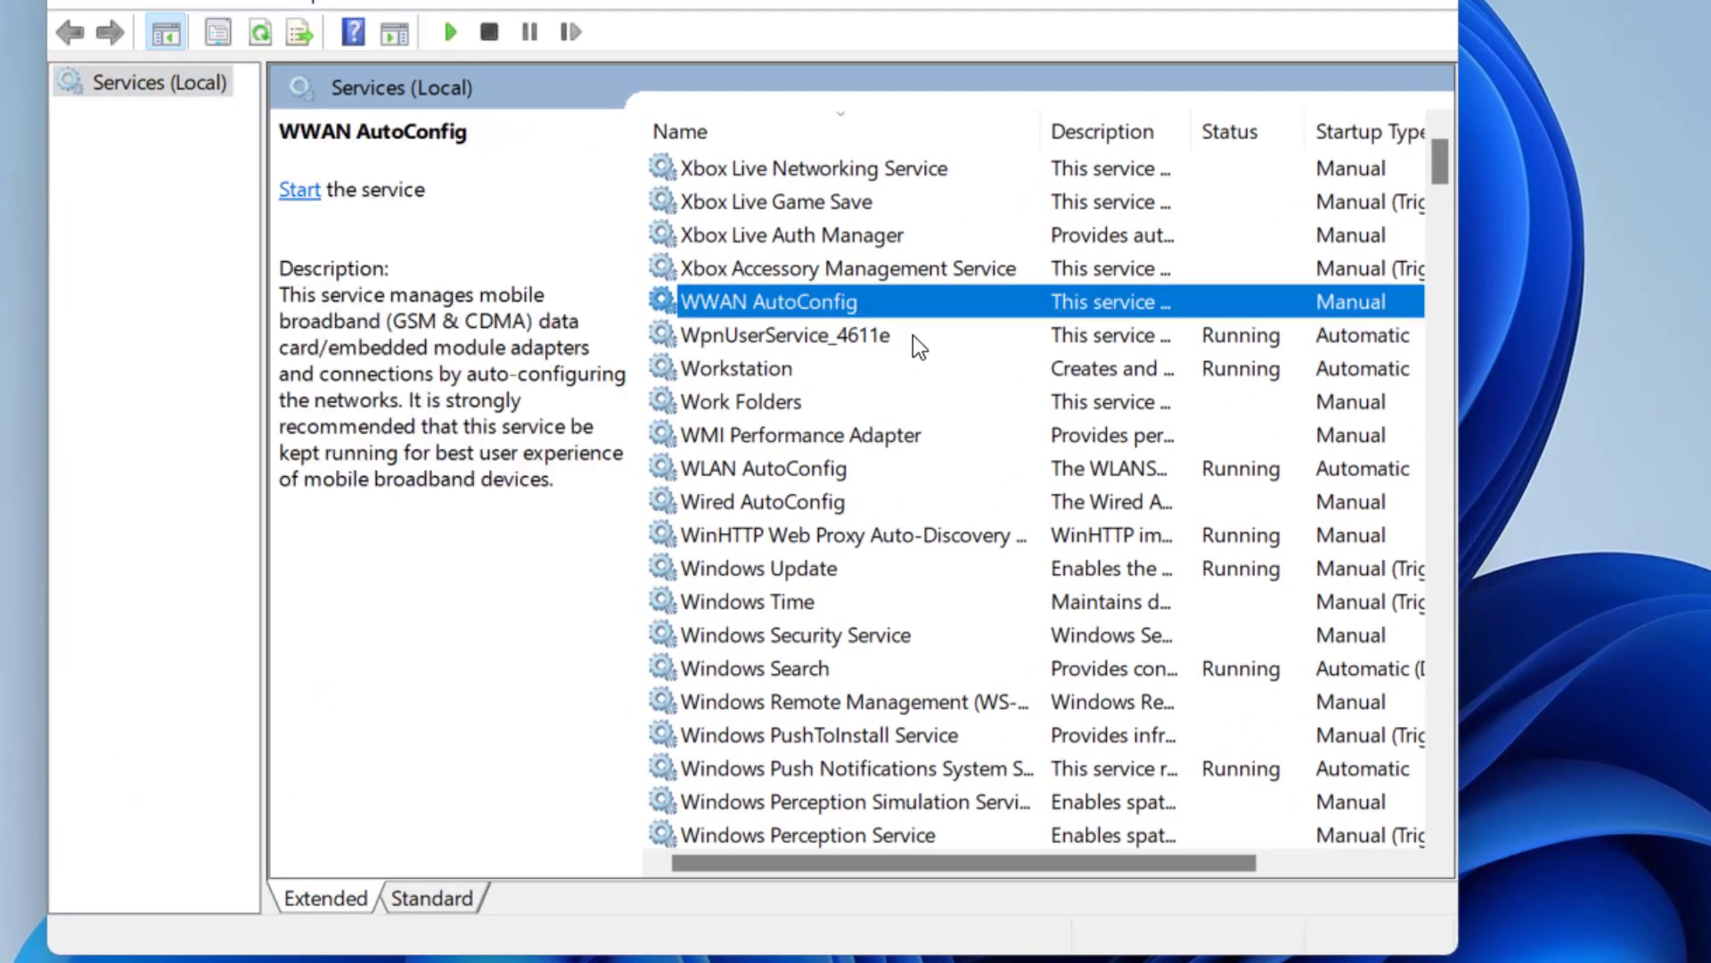
{"action": "left_click", "coordinate": [913, 335]}
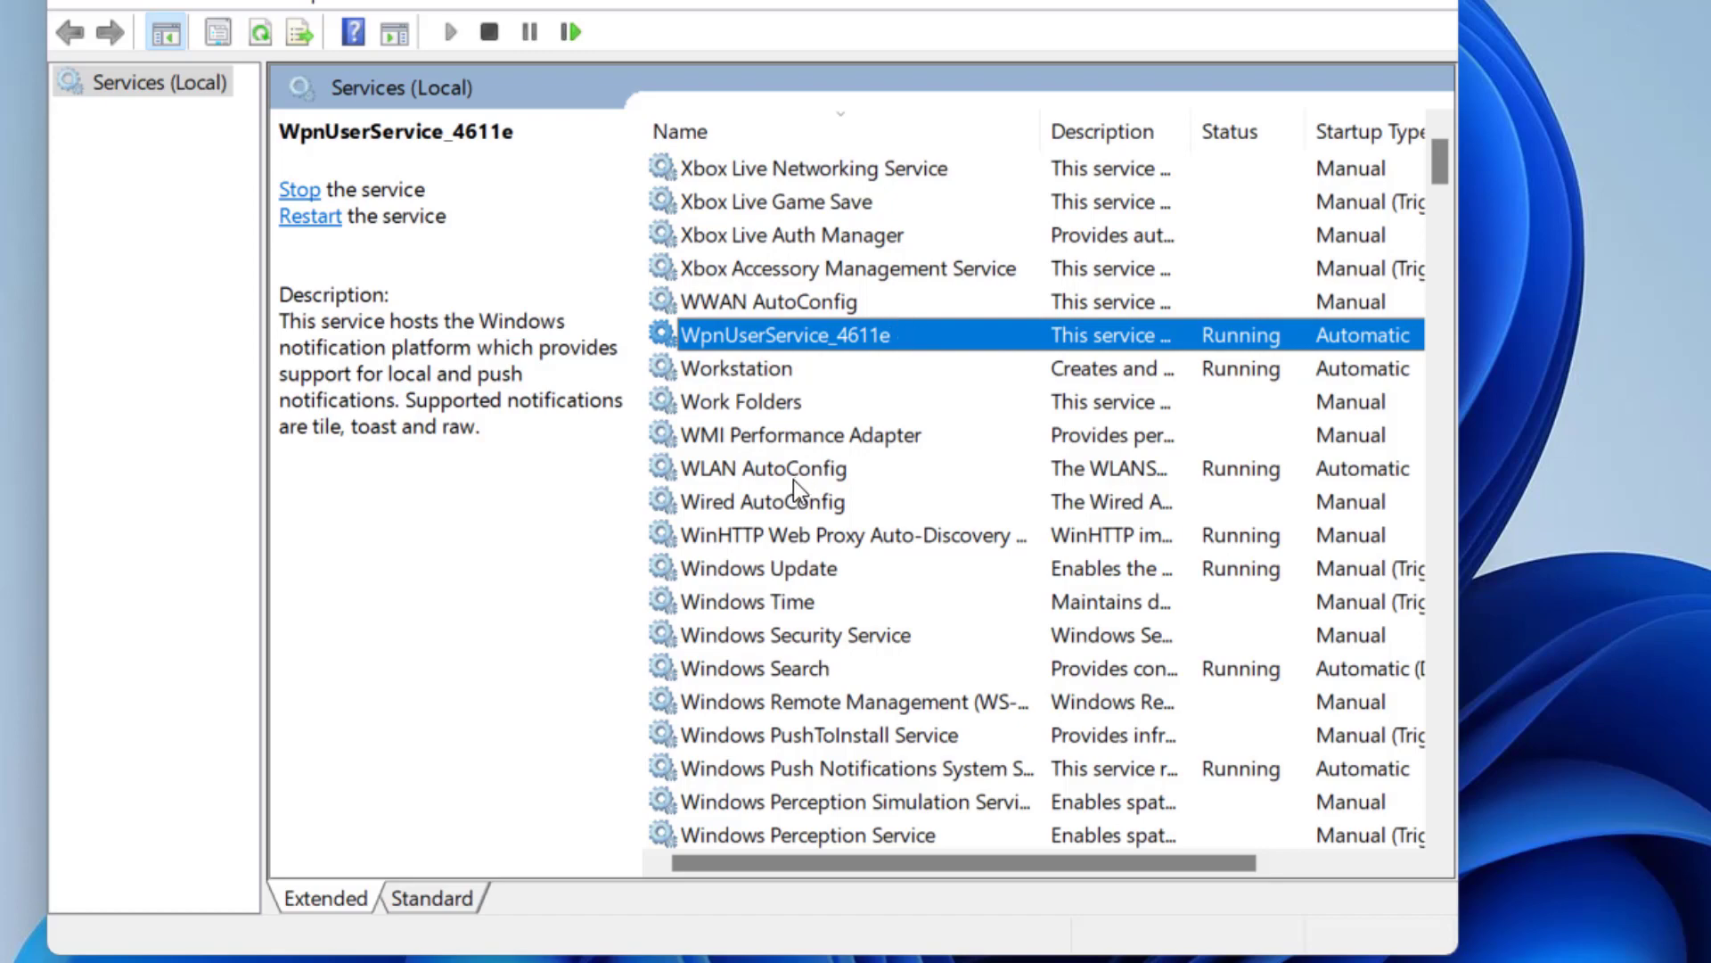
{"action": "left_click", "coordinate": [820, 472]}
{"action": "double_click", "coordinate": [822, 465]}
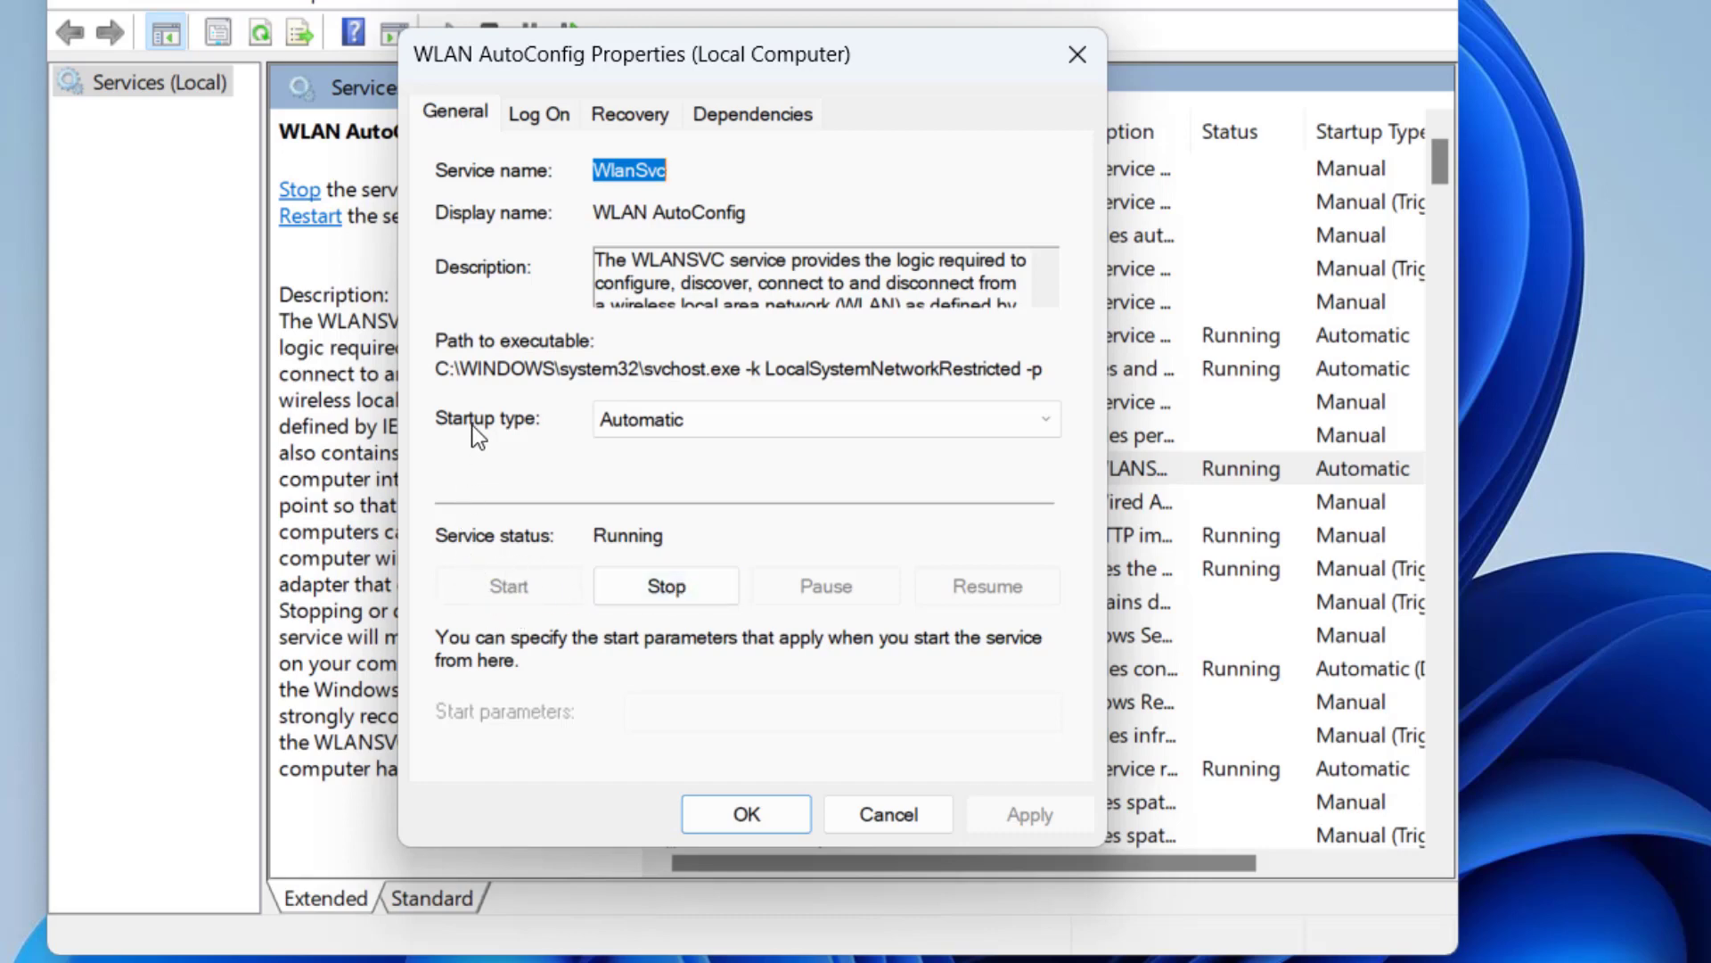
{"action": "left_click", "coordinate": [685, 423]}
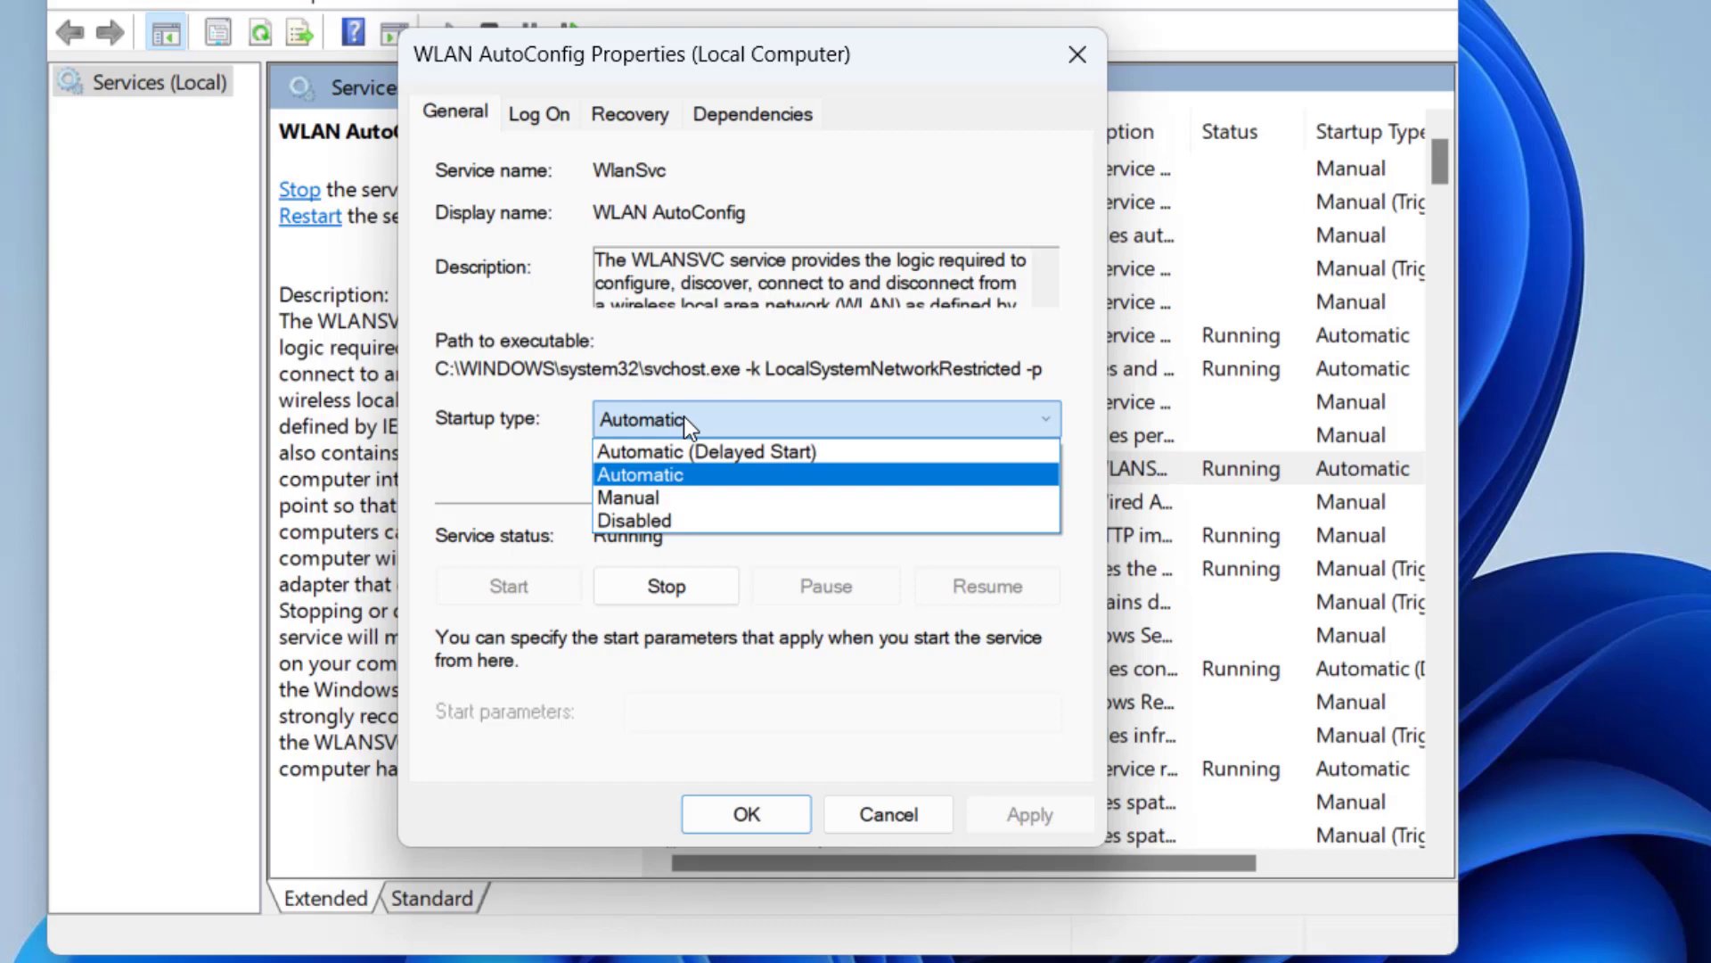
{"action": "left_click", "coordinate": [656, 481]}
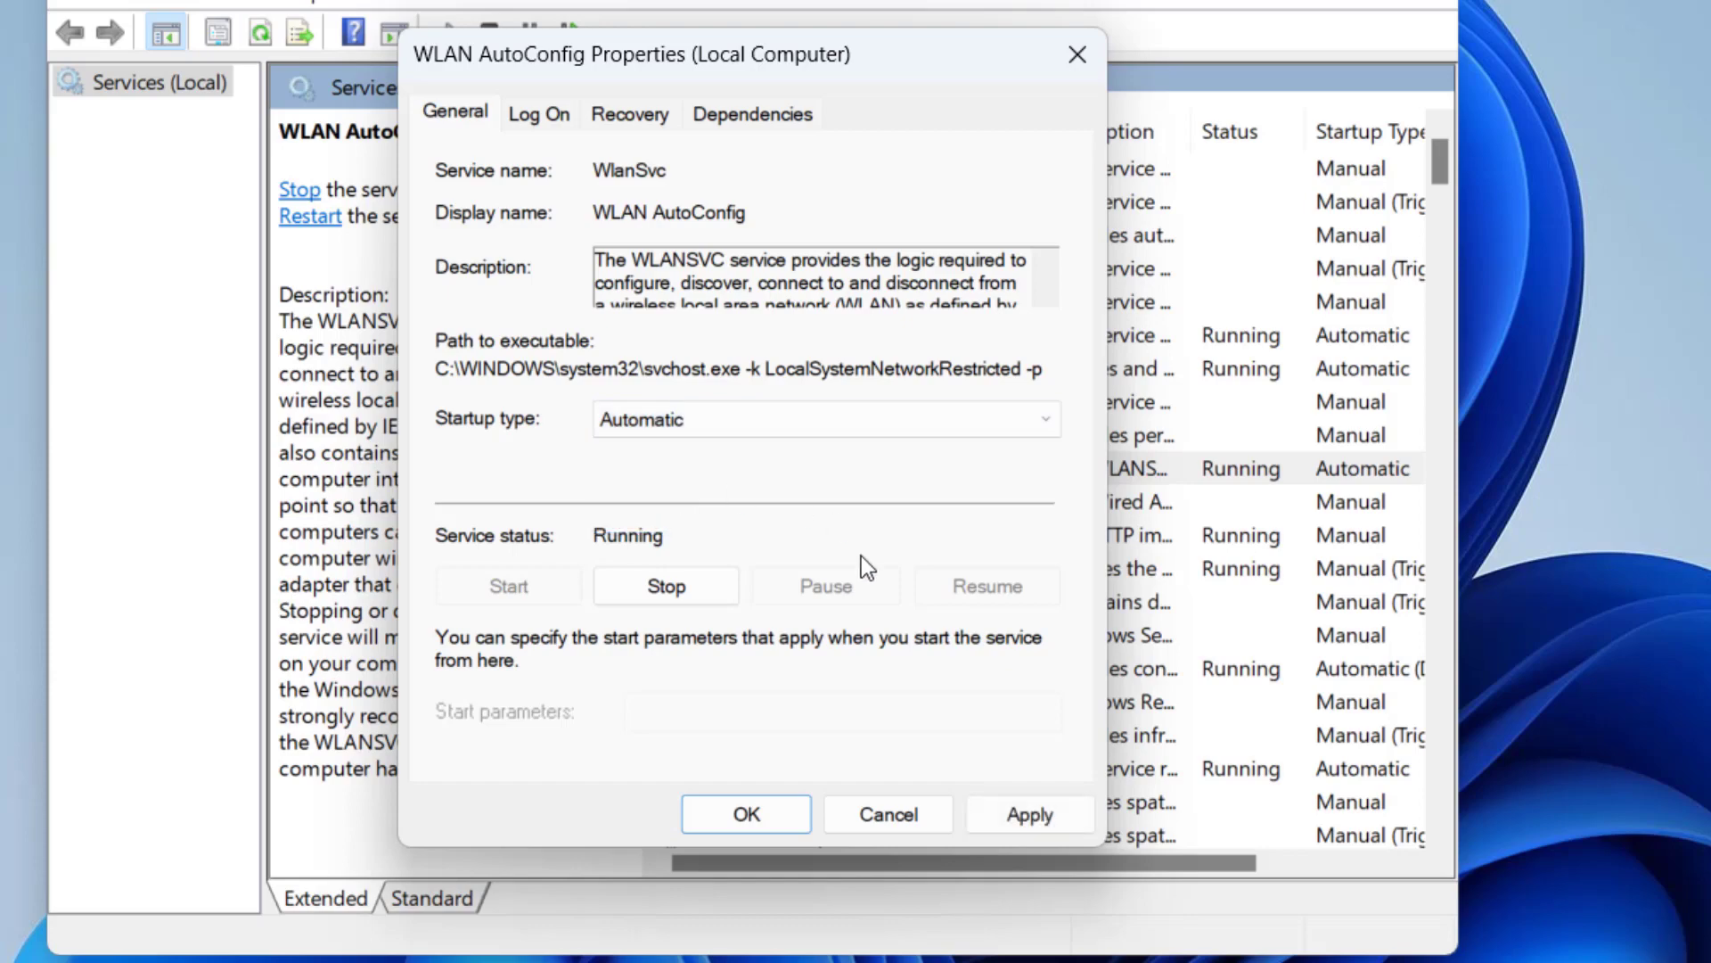
{"action": "left_click", "coordinate": [984, 816]}
{"action": "left_click", "coordinate": [767, 818]}
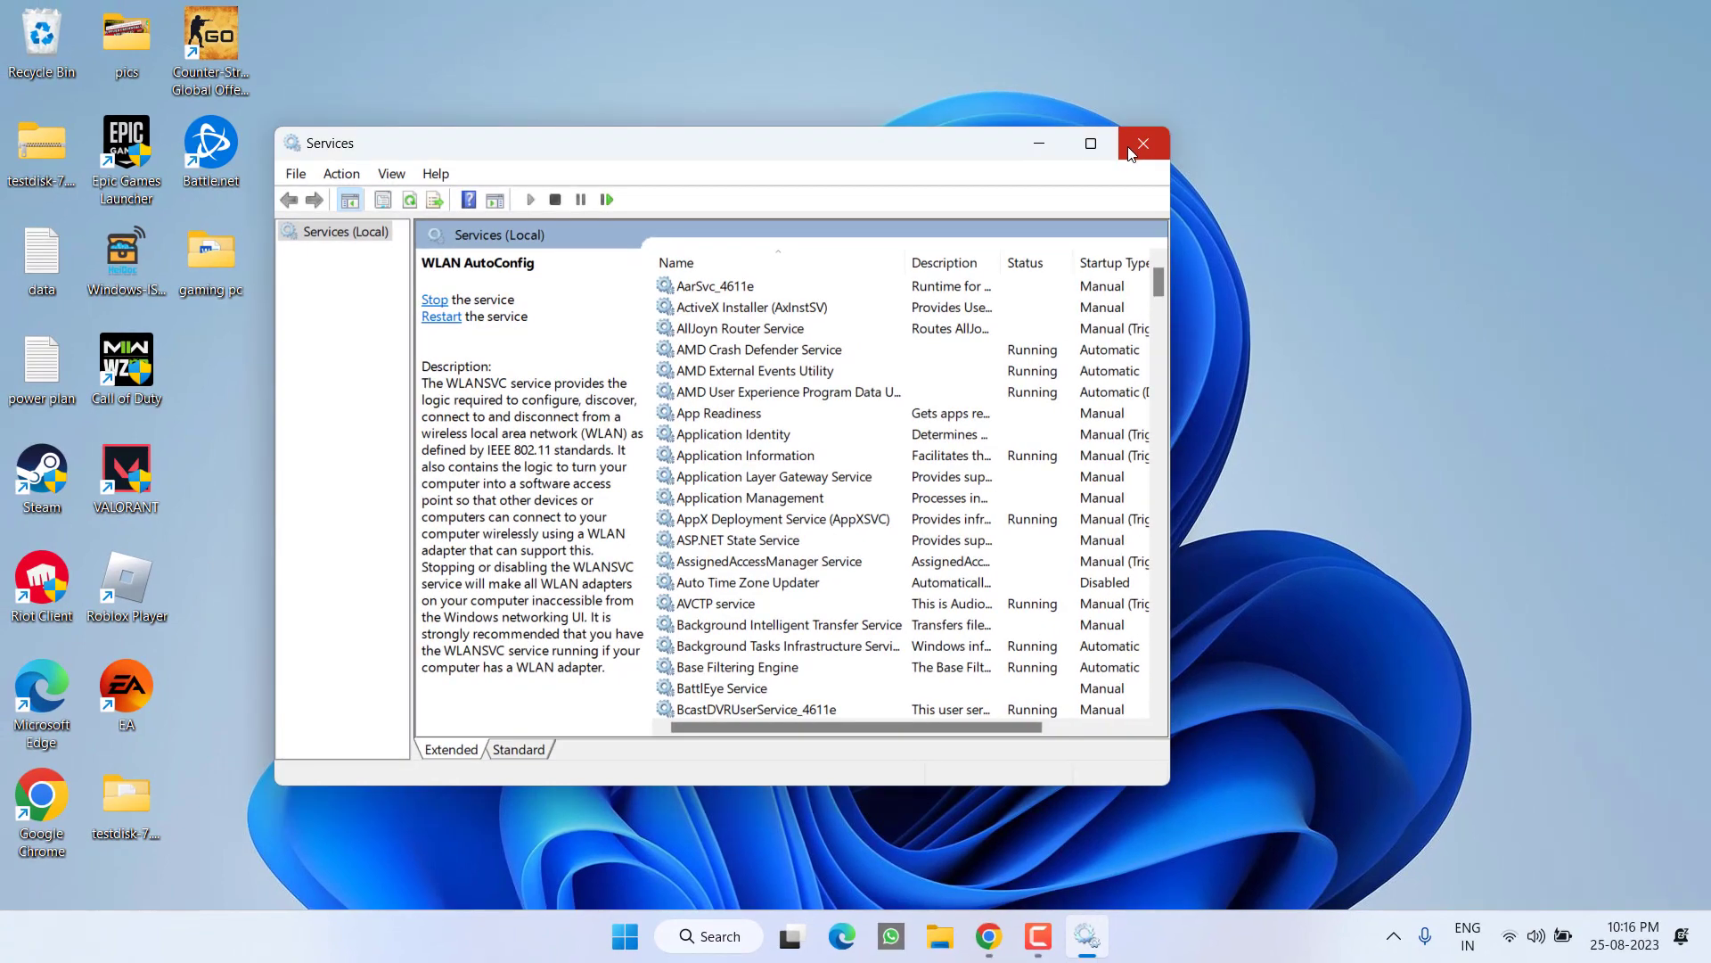
{"action": "left_click", "coordinate": [1129, 153]}
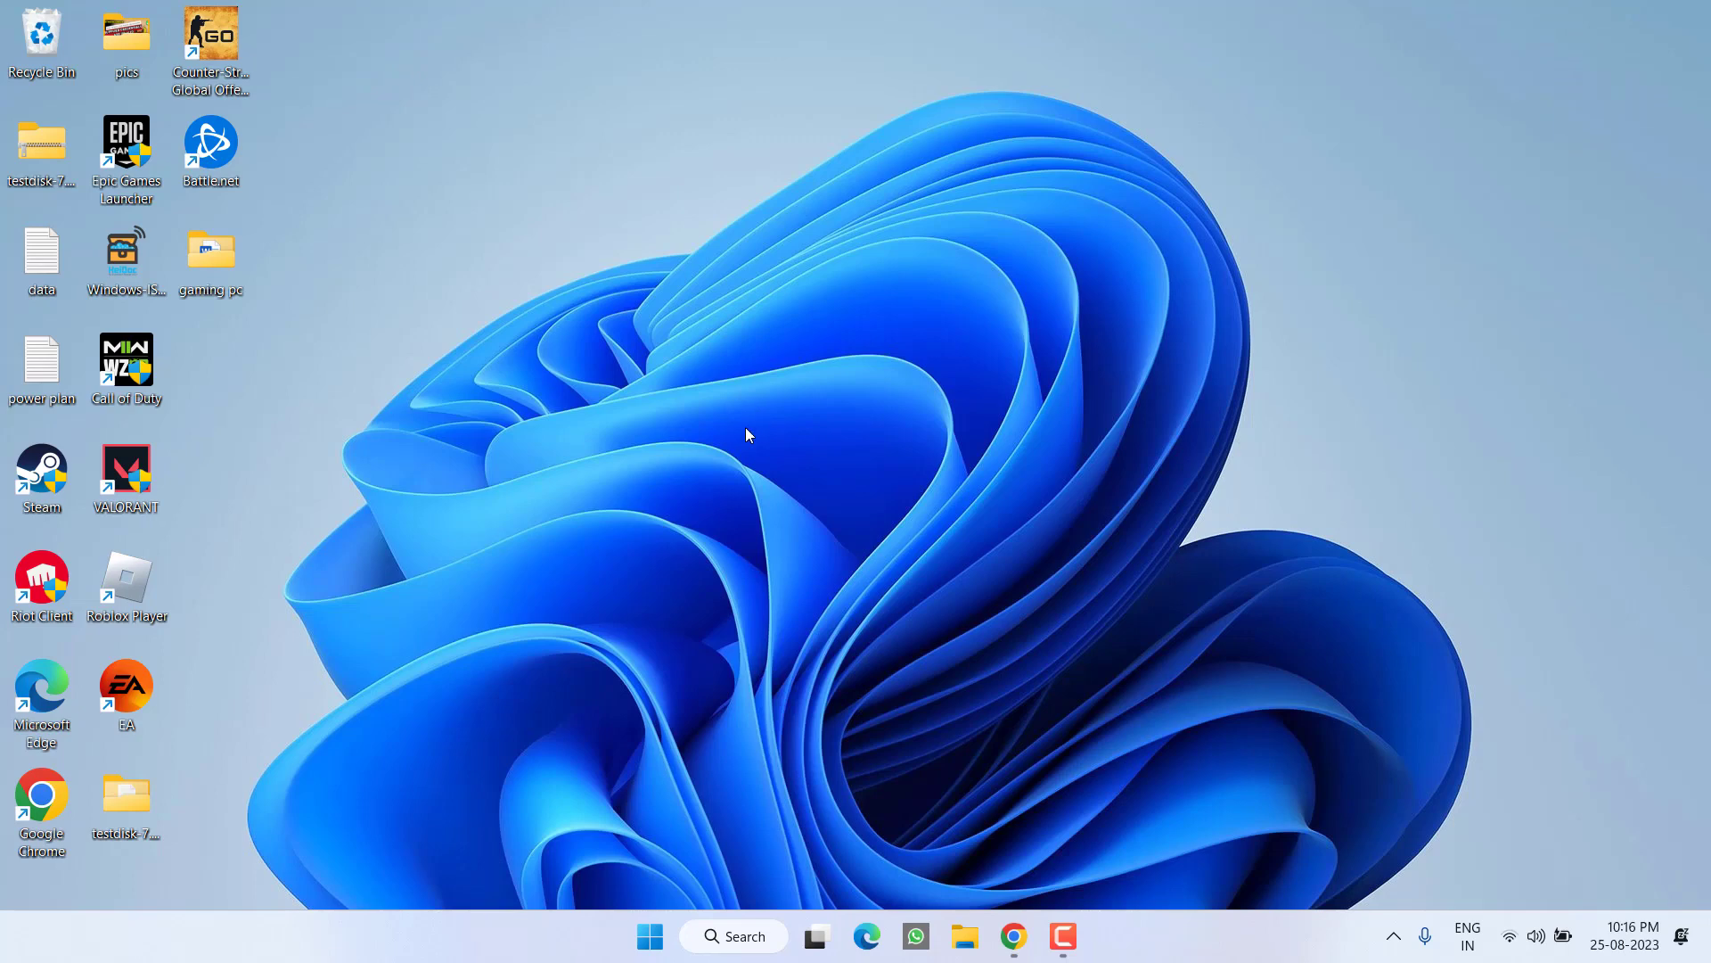
- Open the Network Connections window by running ncpa.cpl
{"action": "right_click", "coordinate": [651, 936]}
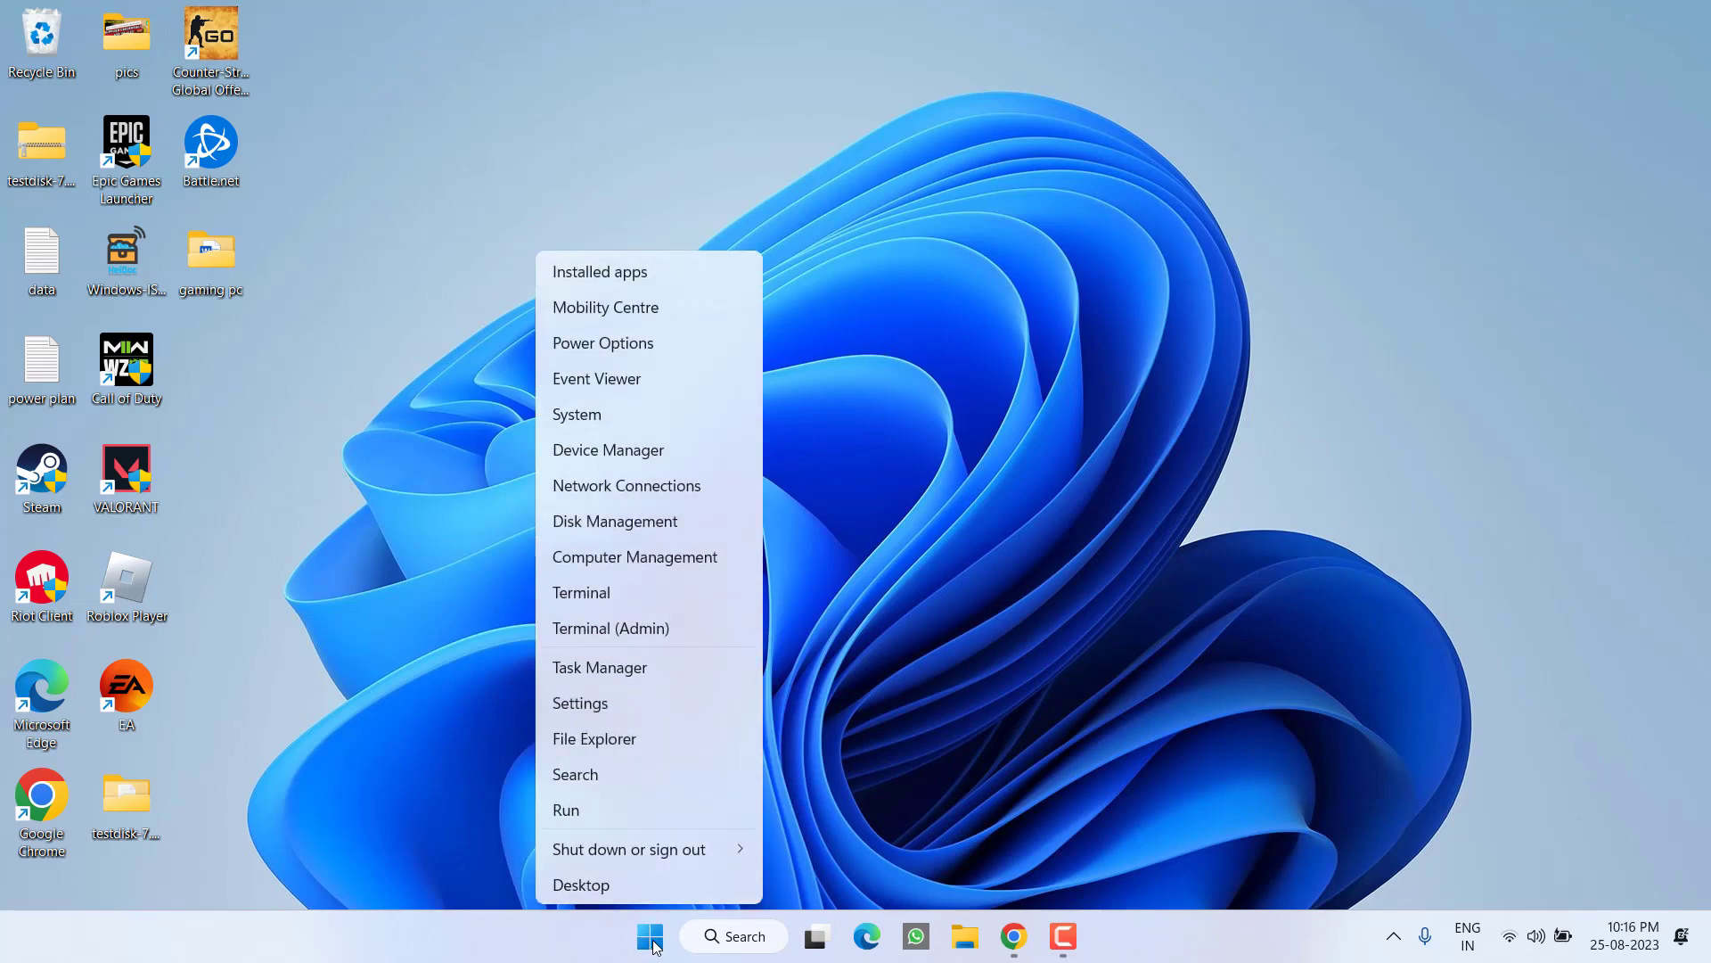
{"action": "left_click", "coordinate": [606, 811]}
{"action": "type", "text": "ncpa.cpl"}
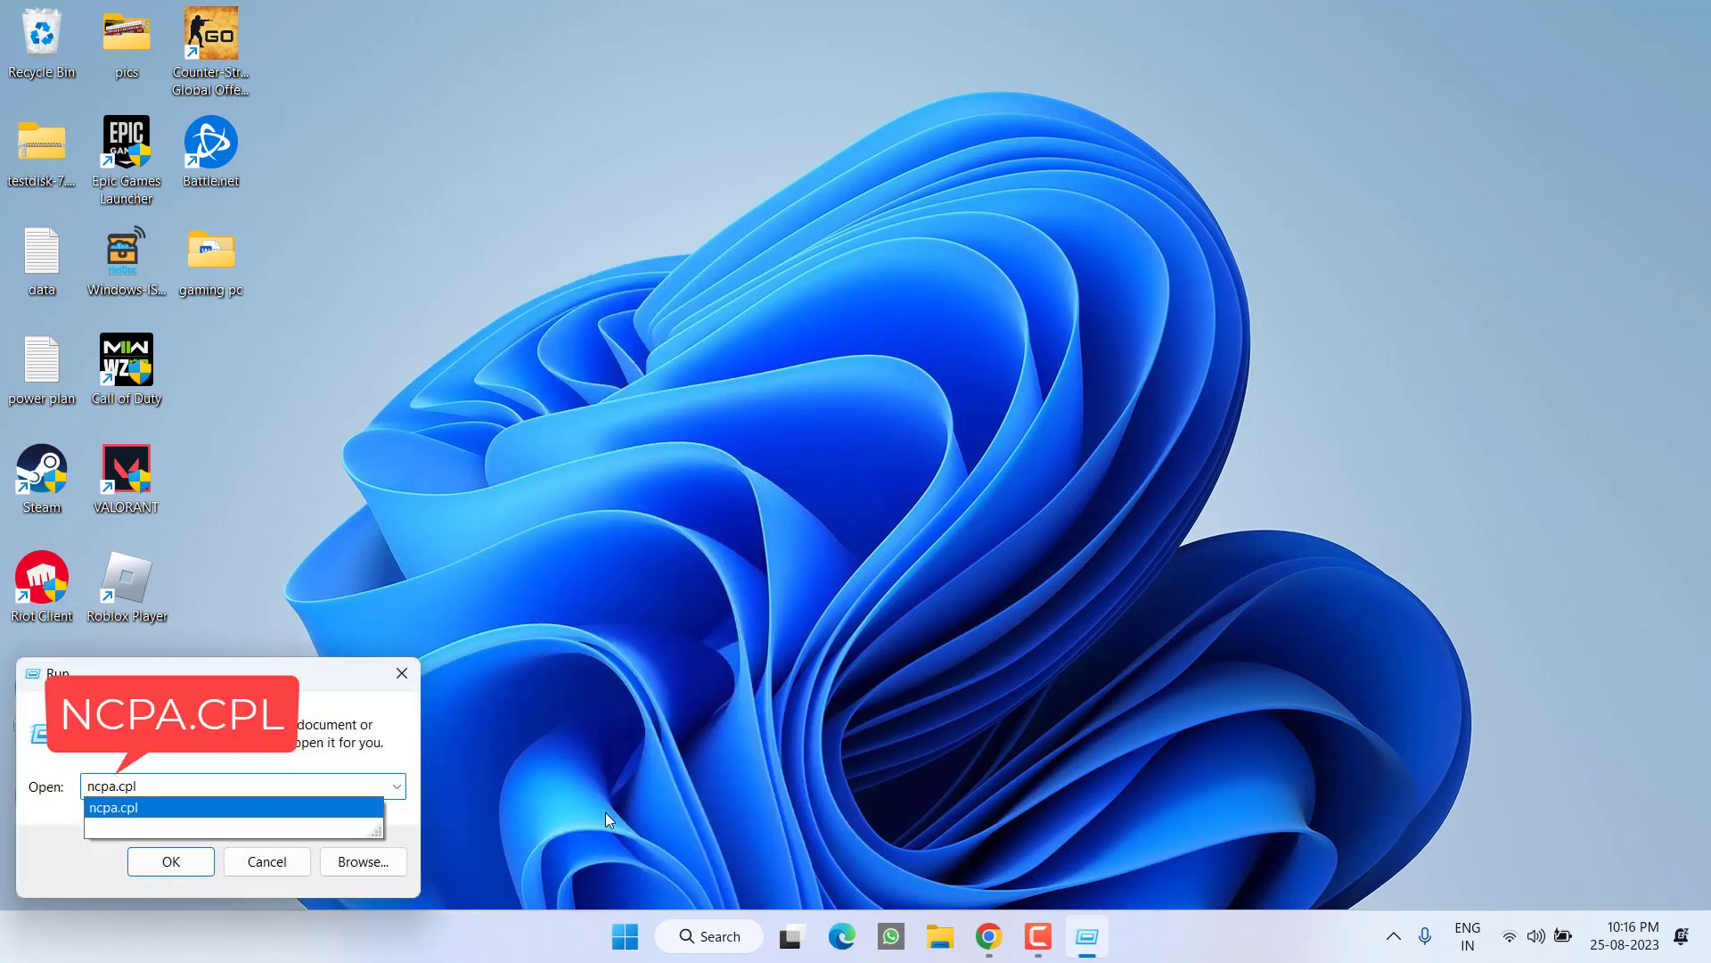
{"action": "key", "text": "Return"}
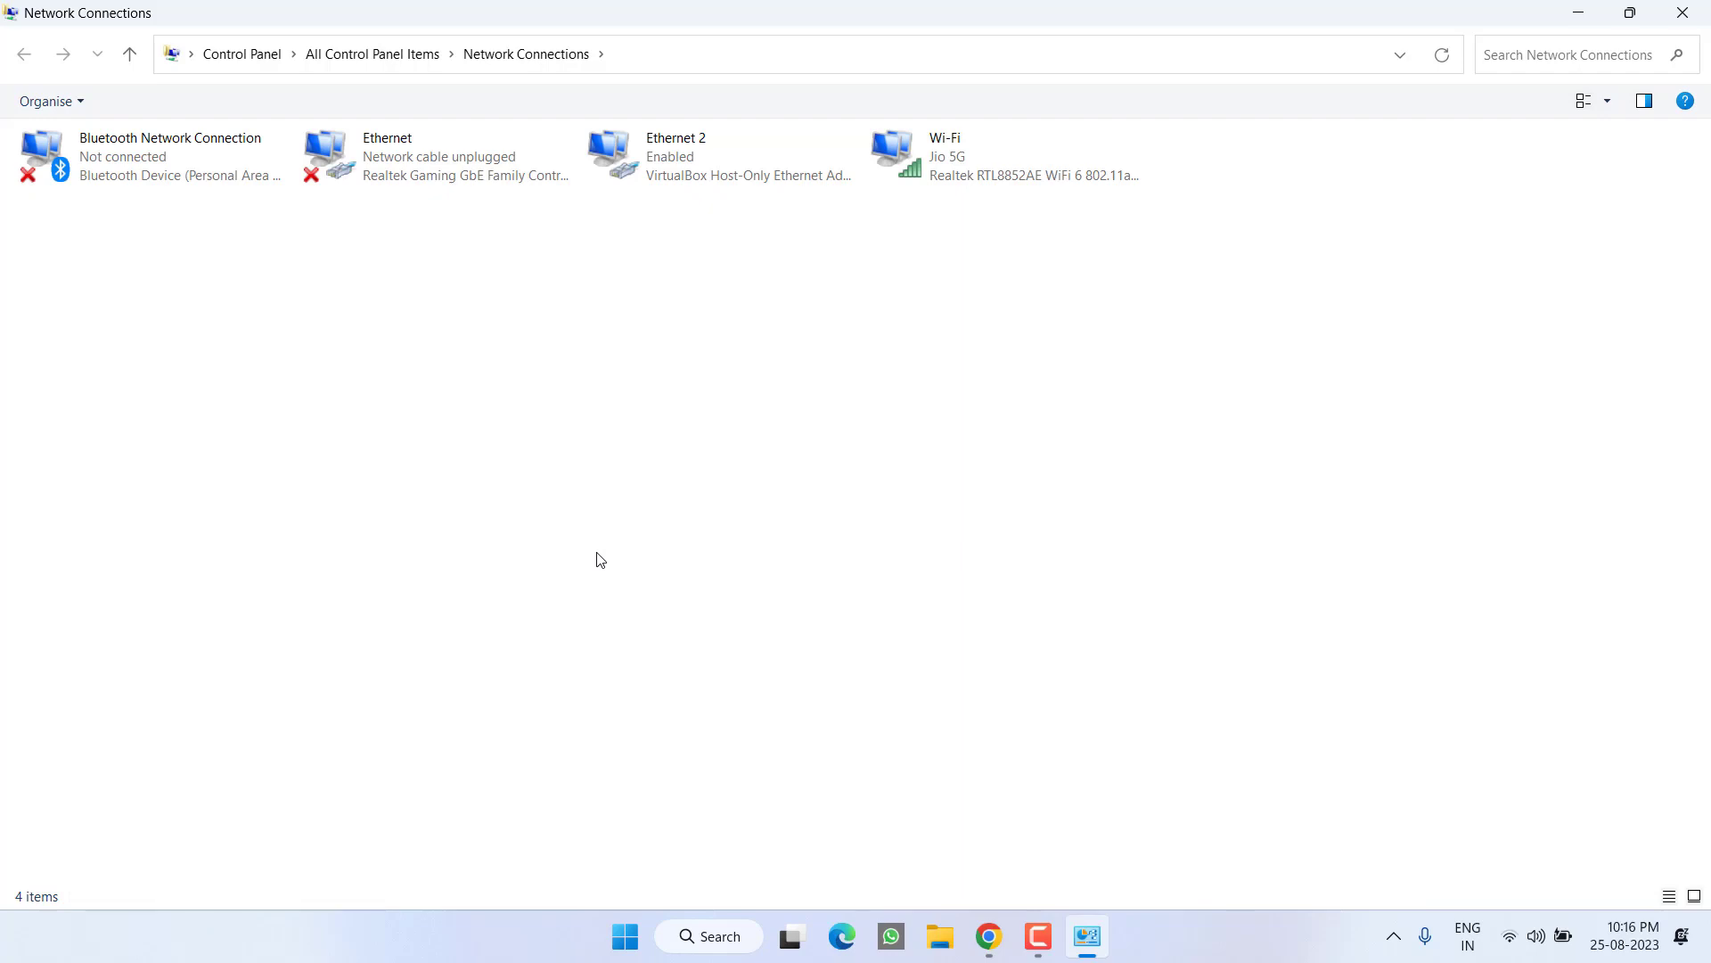
- Disable and re-enable the Ethernet 2 network connection, closing the Network Connections window when done
{"action": "right_click", "coordinate": [648, 178]}
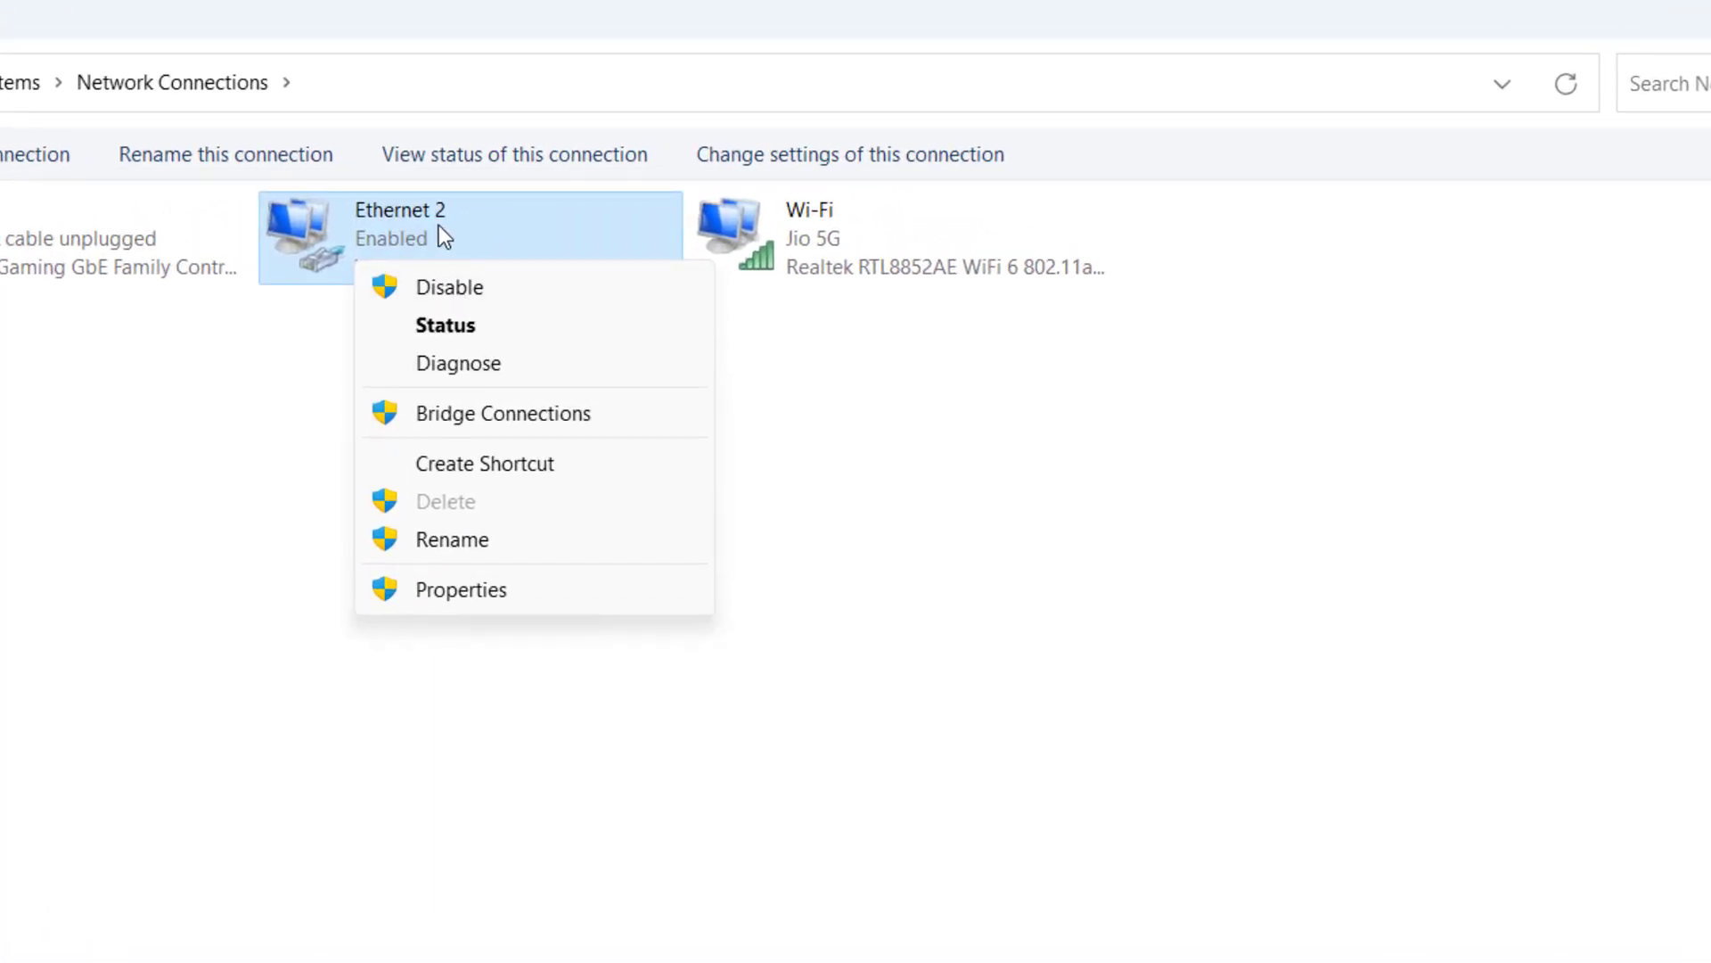
{"action": "left_click", "coordinate": [497, 284]}
{"action": "left_click", "coordinate": [459, 442]}
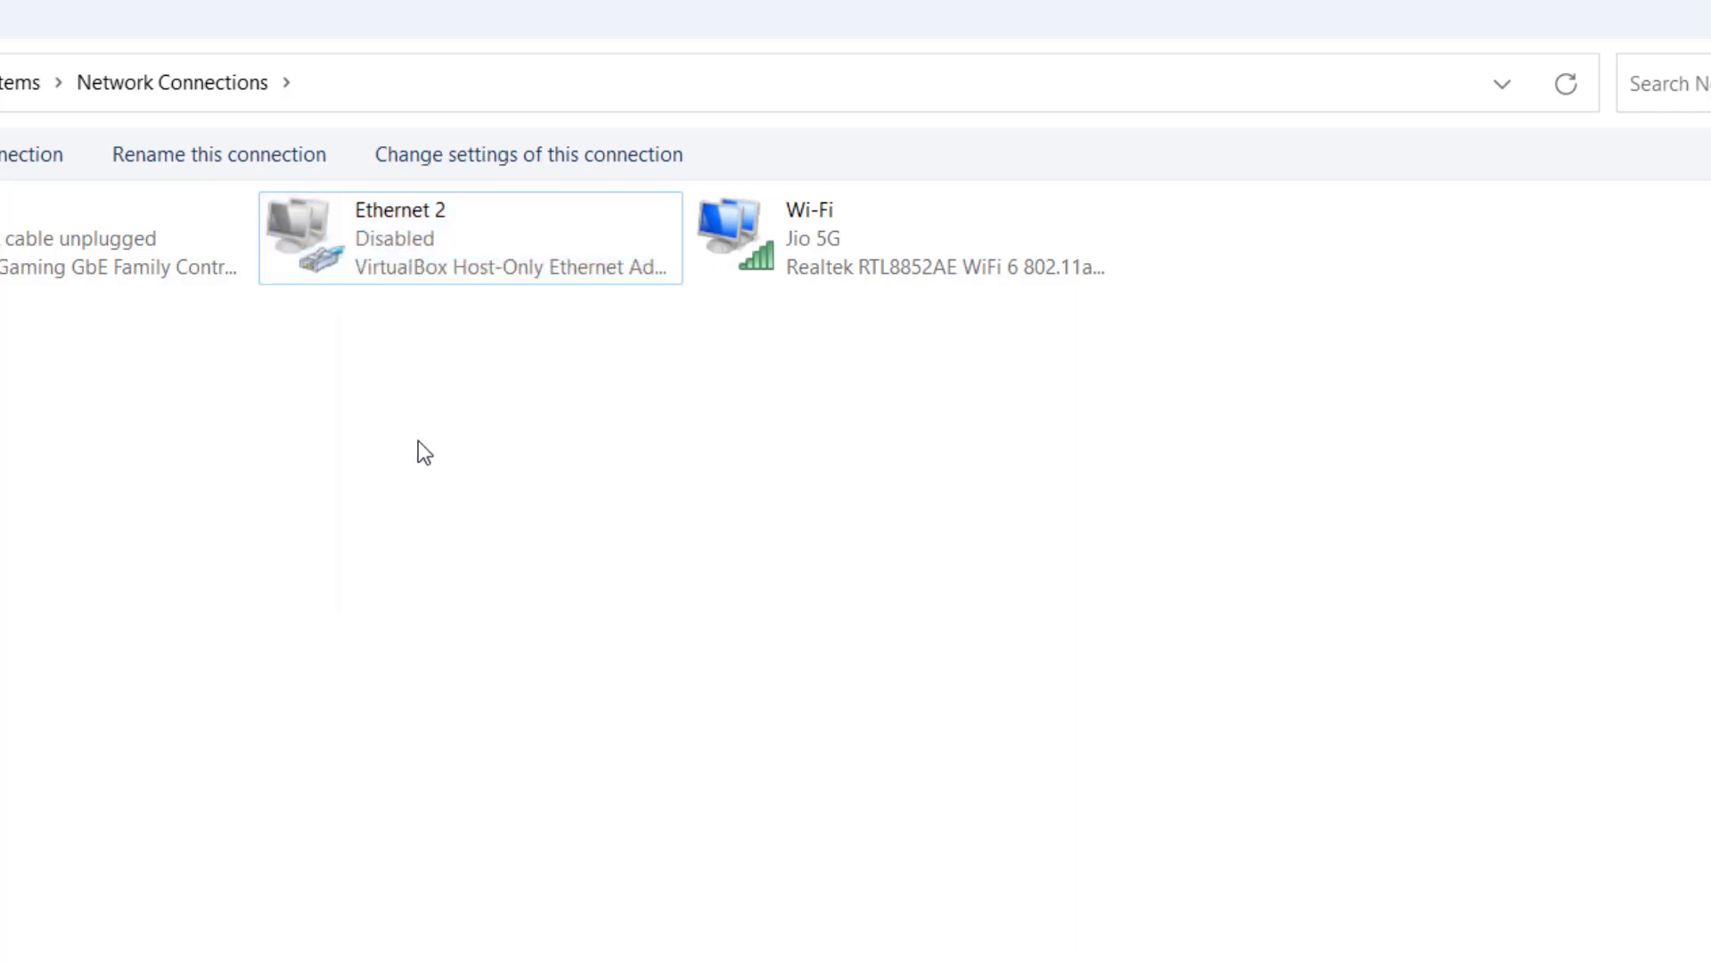
{"action": "right_click", "coordinate": [377, 235]}
{"action": "left_click", "coordinate": [466, 264]}
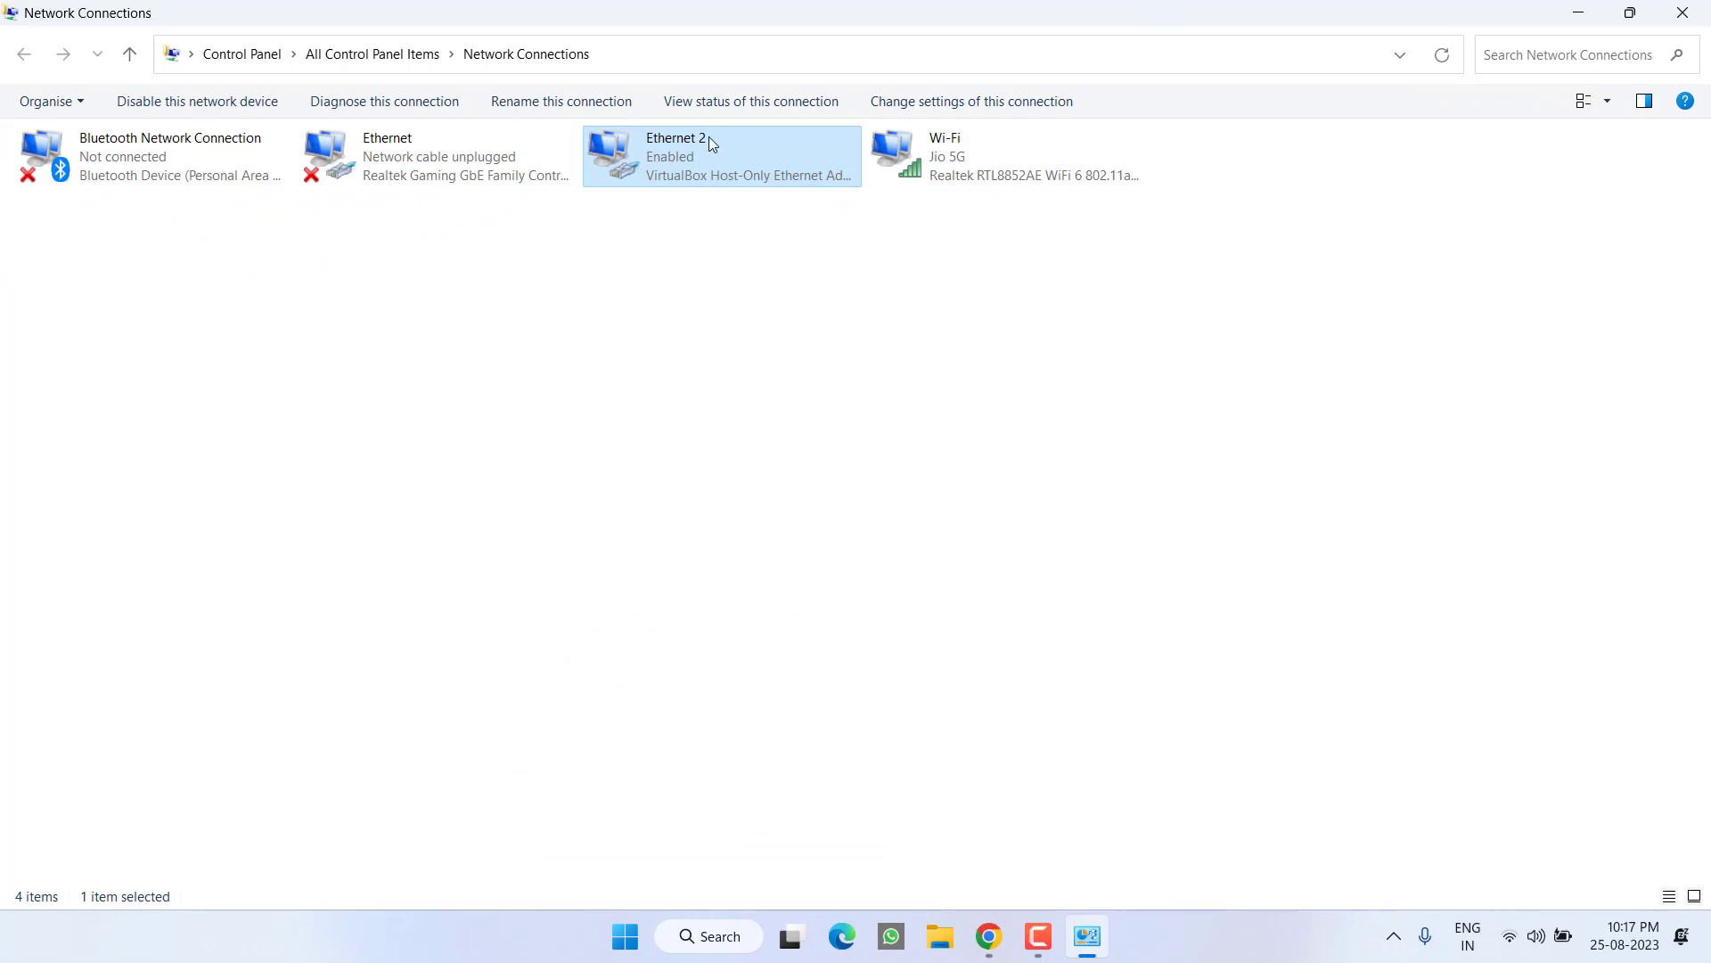
{"action": "left_click", "coordinate": [1683, 12]}
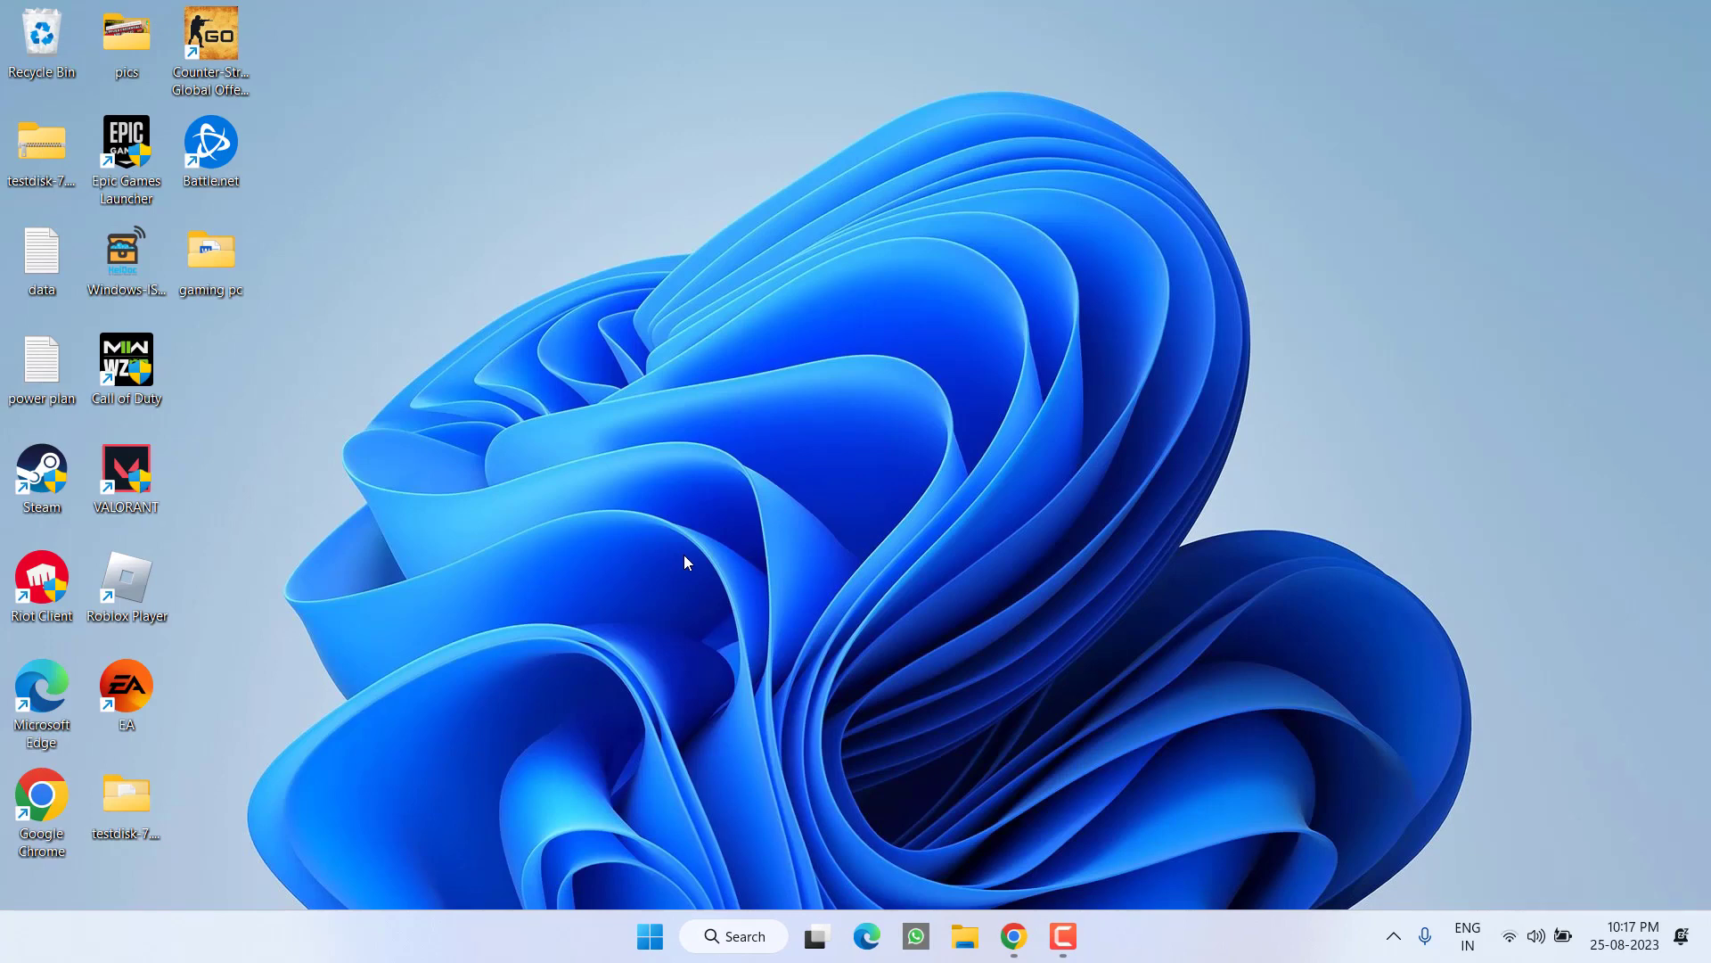
- Open Device Manager and expand the Network adapters category
{"action": "right_click", "coordinate": [650, 936]}
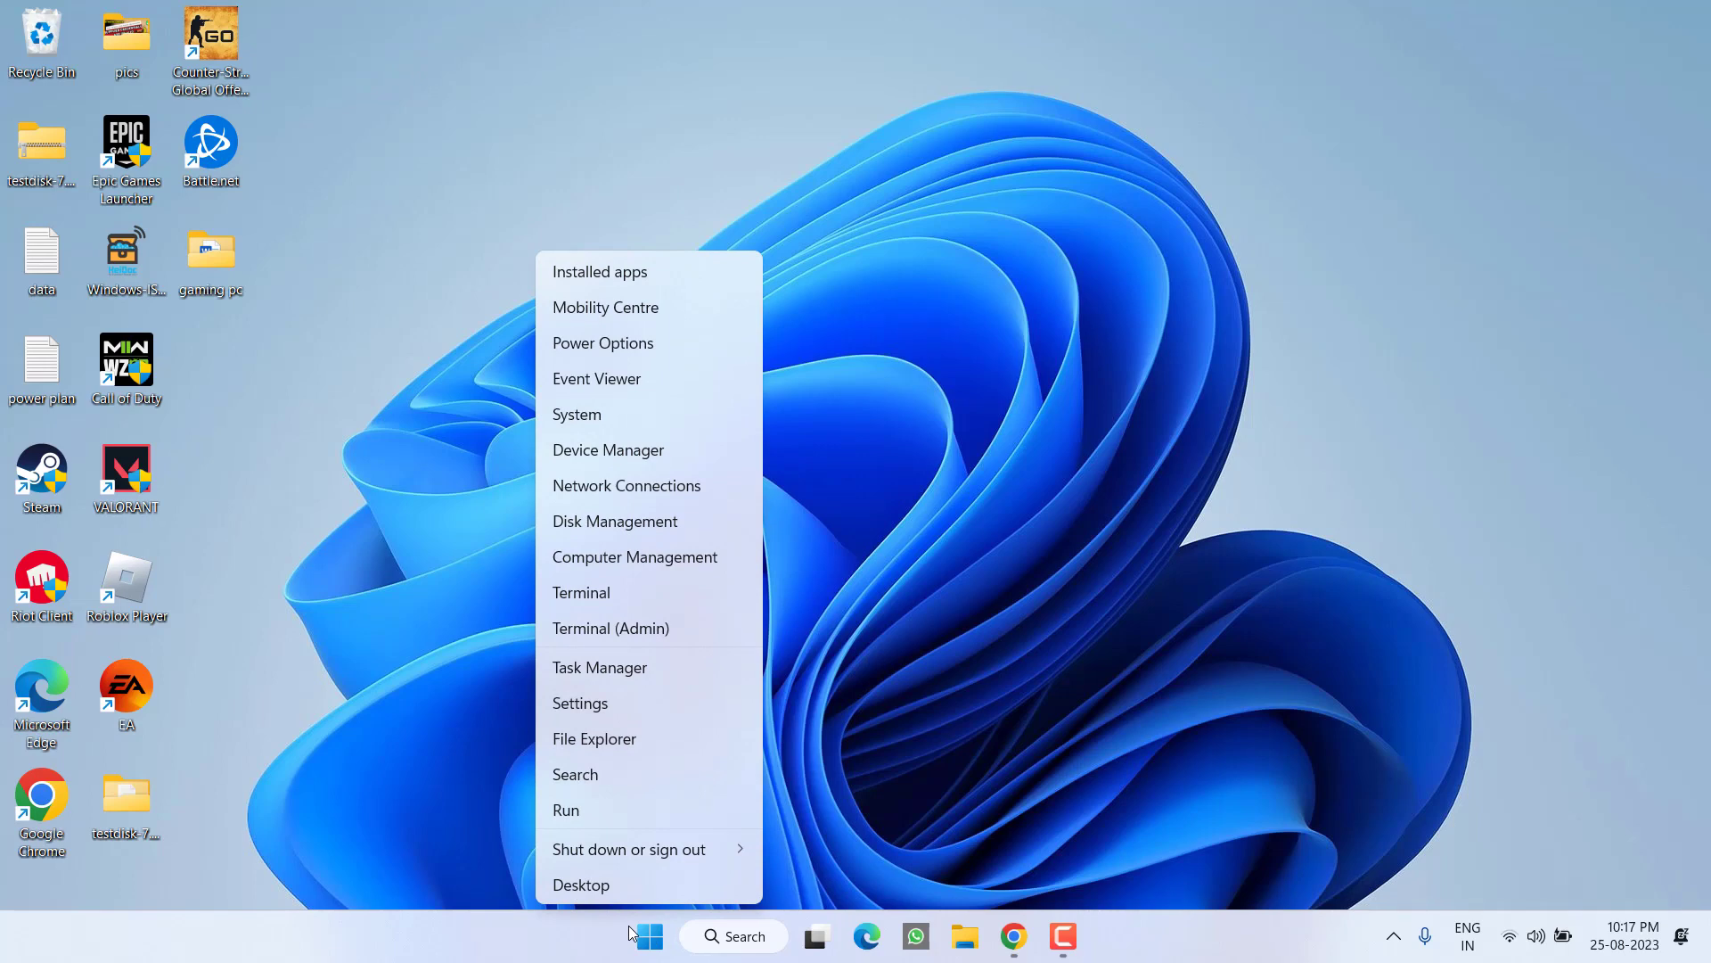
{"action": "left_click", "coordinate": [639, 452]}
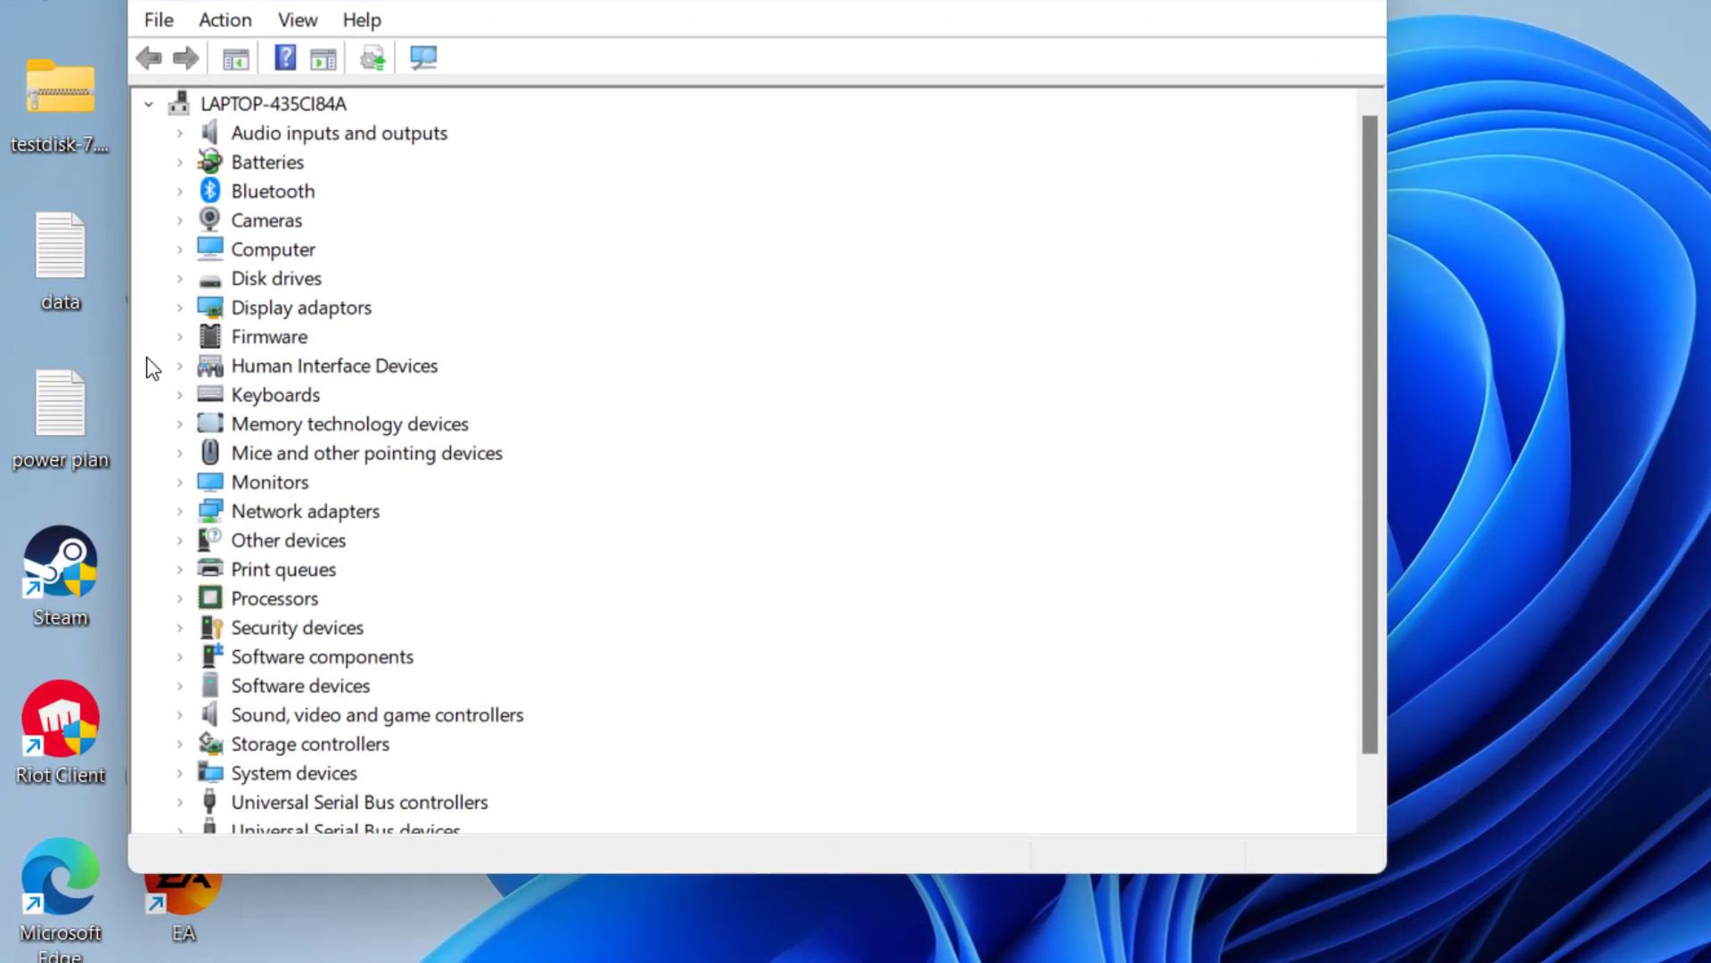
{"action": "left_click", "coordinate": [305, 506]}
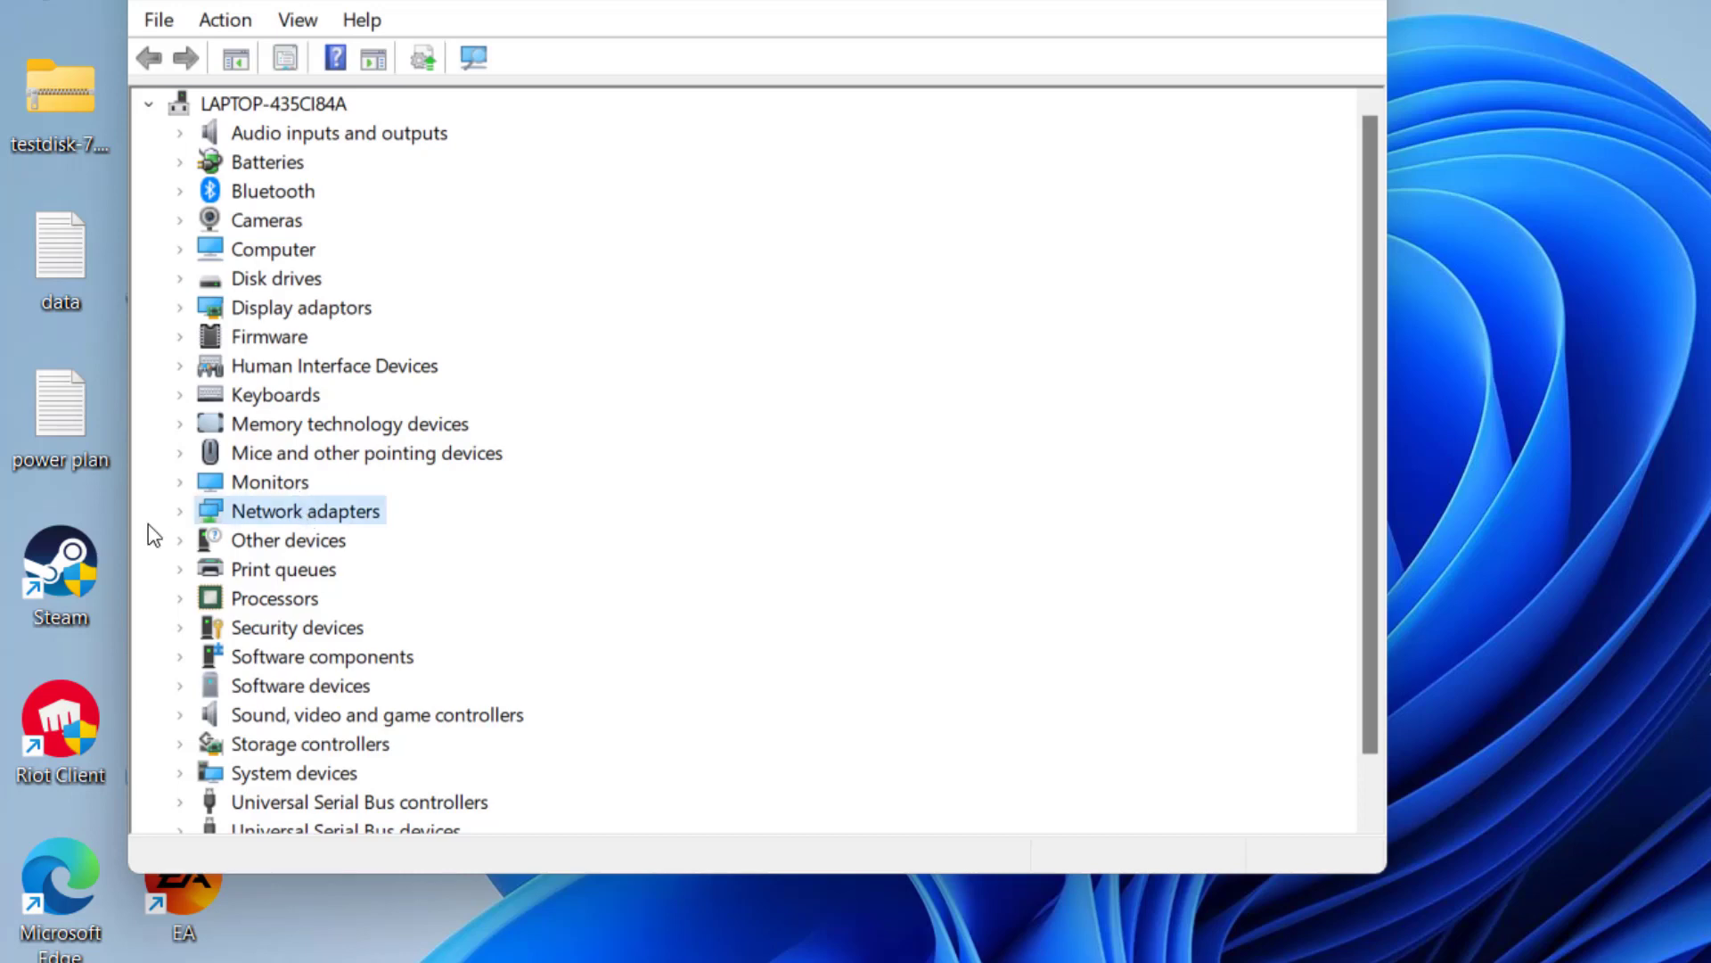
{"action": "left_click", "coordinate": [182, 513]}
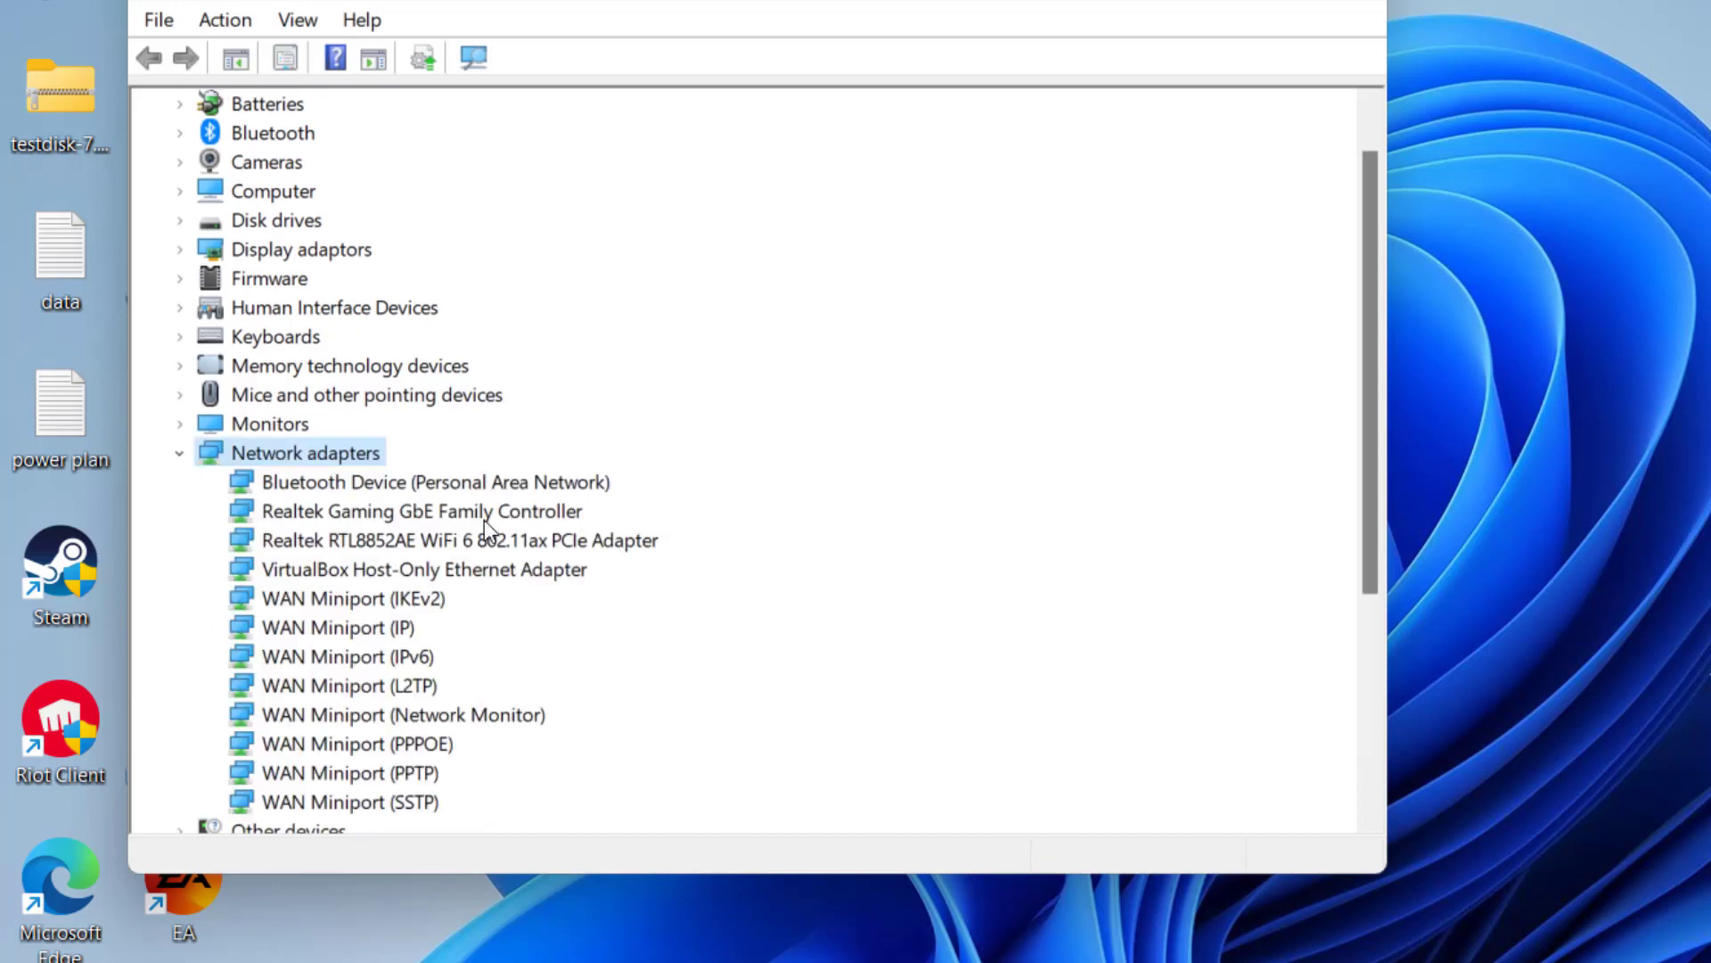
- Disable the Realtek RTL8852AE WiFi 6 802.11ax PCIe Adapter, confirm the prompt, and enable the adapter again
{"action": "scroll", "coordinate": [484, 531], "scroll_direction": "down", "scroll_amount": 1}
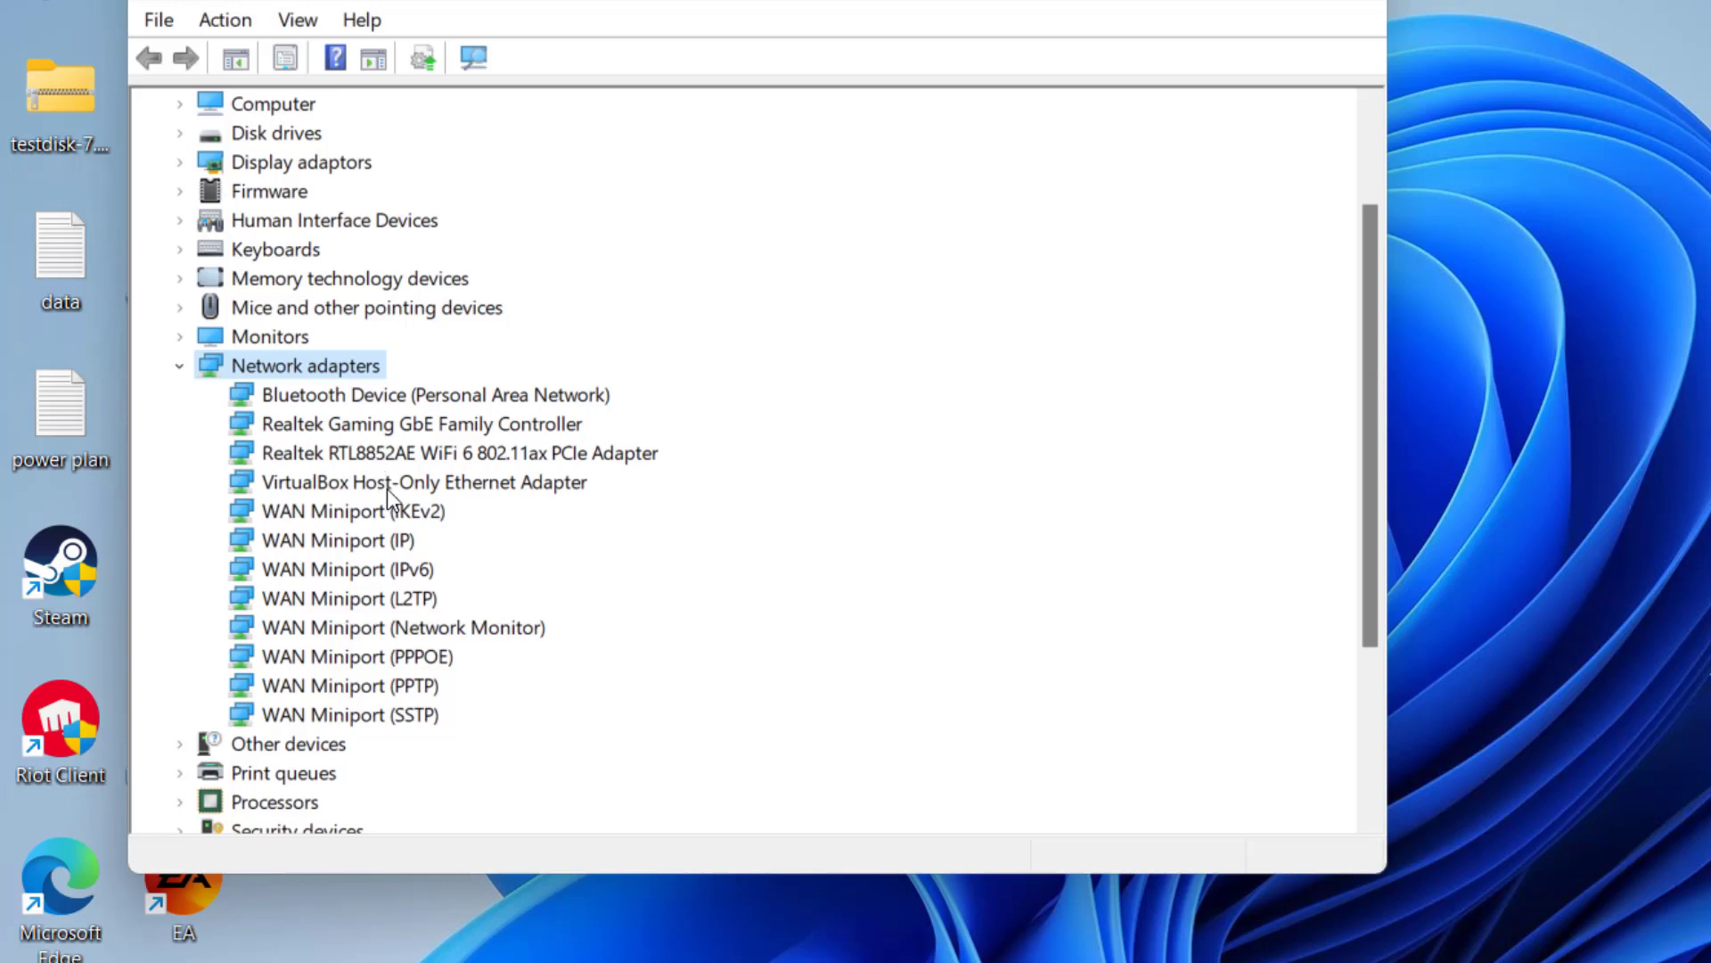
{"action": "left_click", "coordinate": [318, 455]}
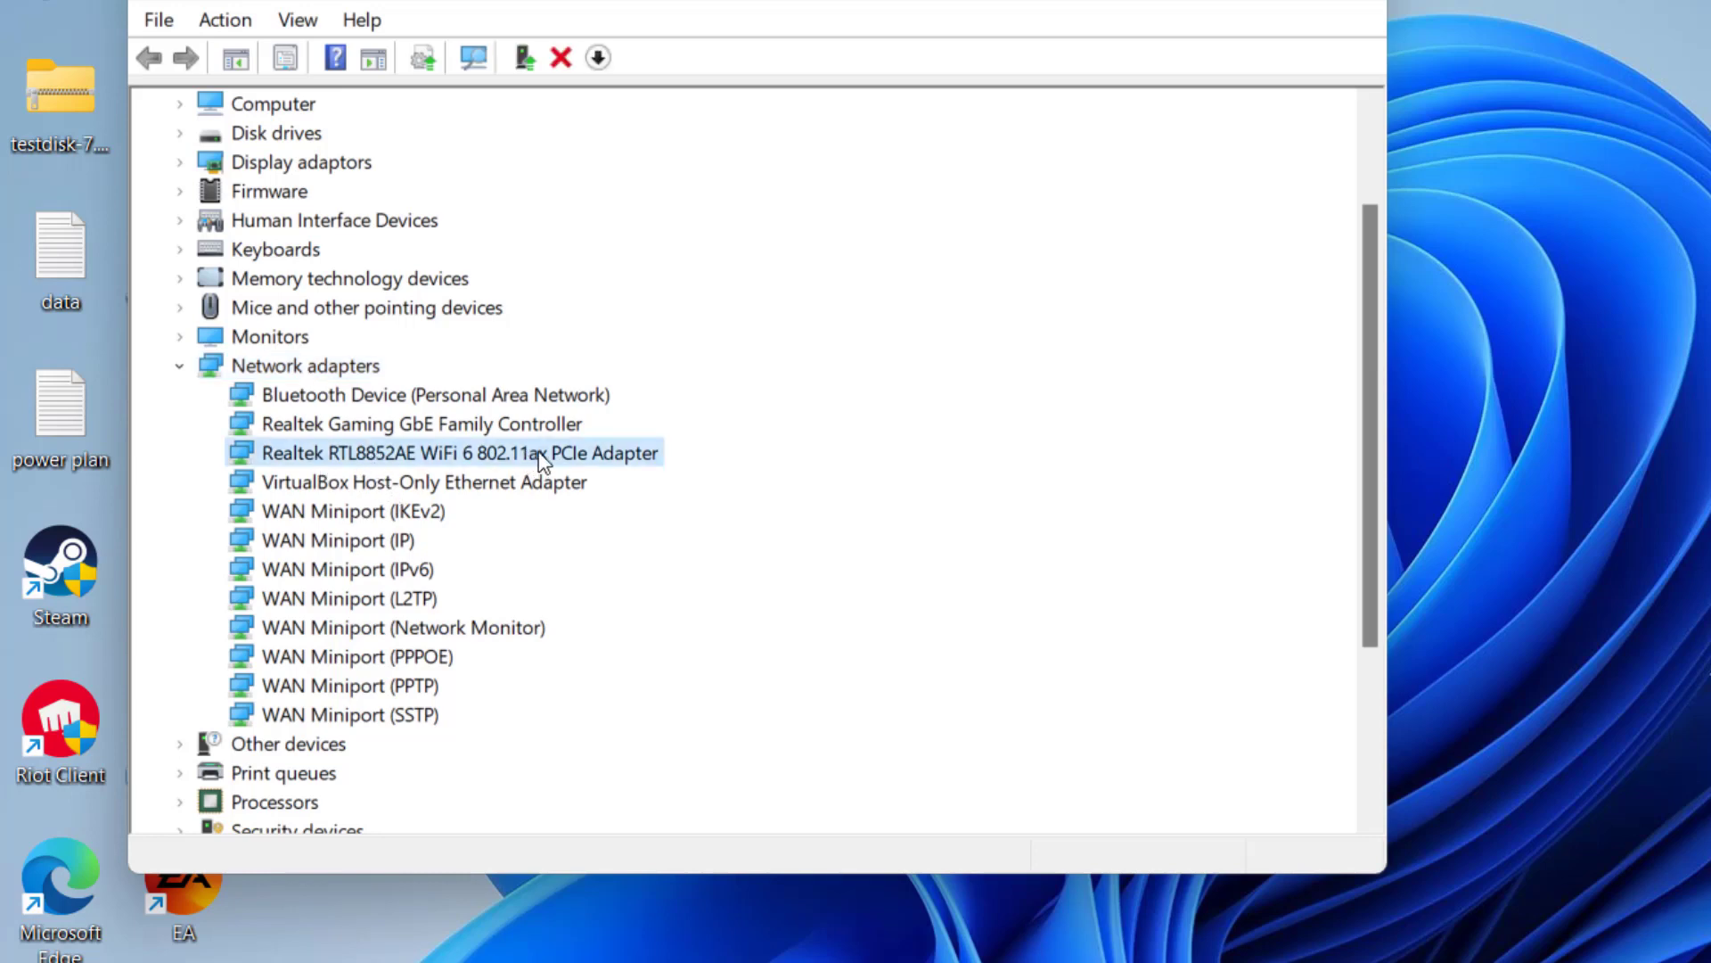
{"action": "right_click", "coordinate": [609, 464]}
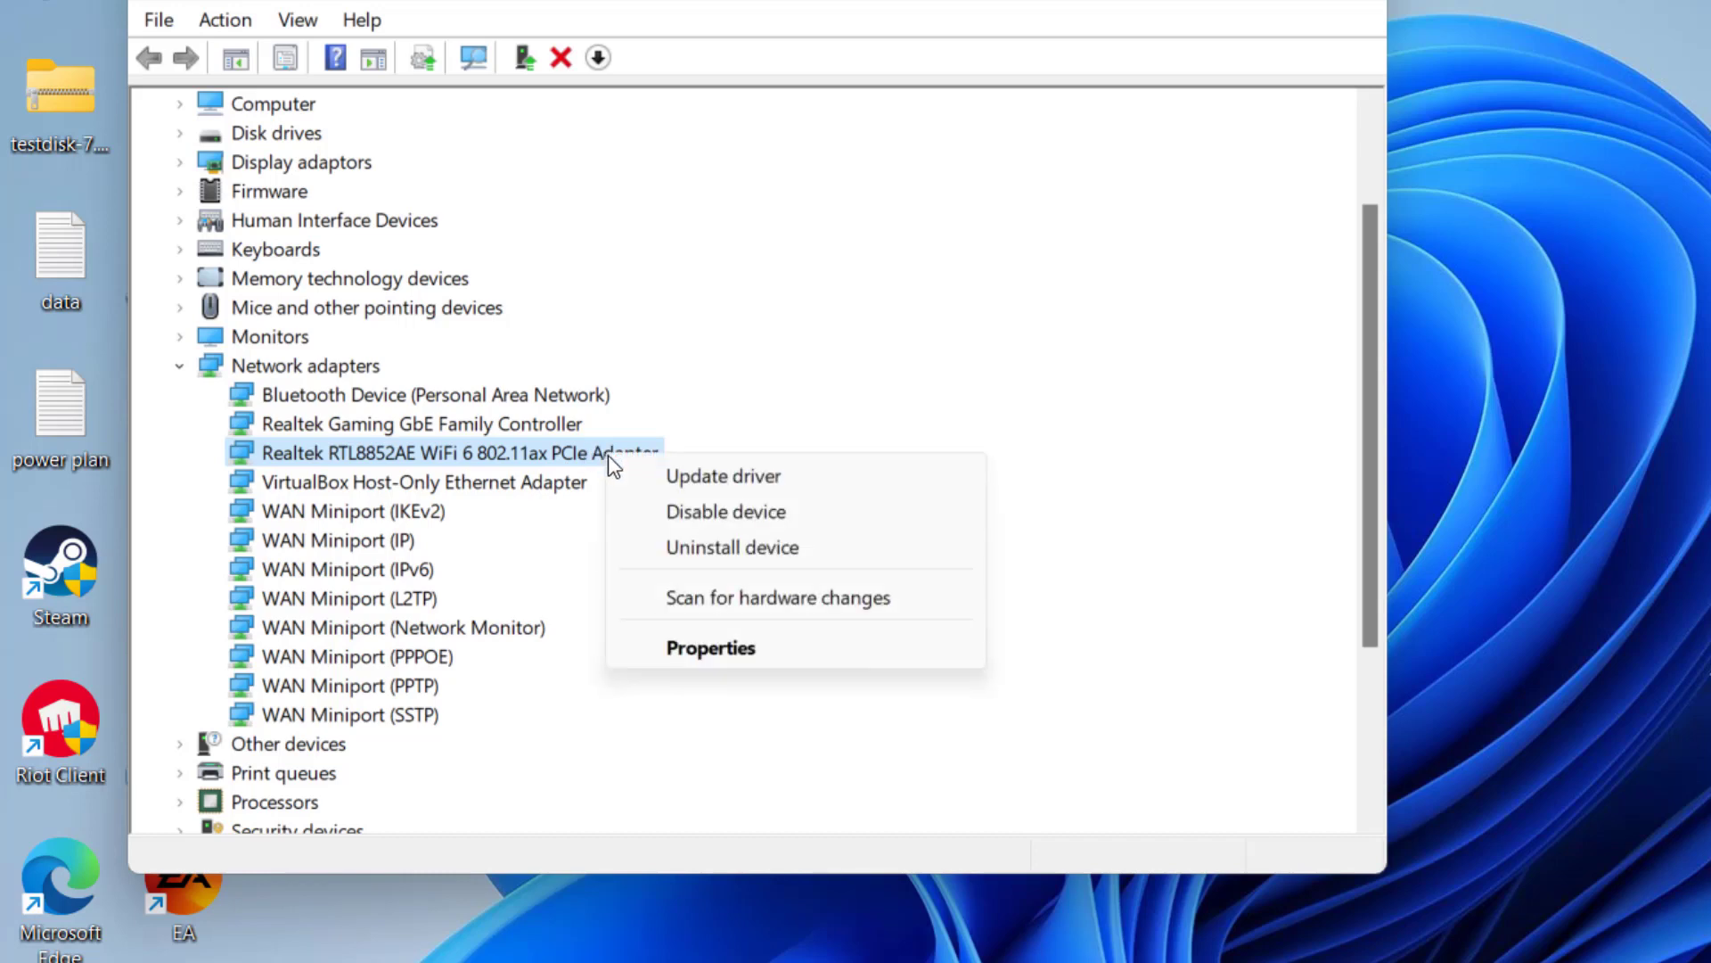
{"action": "left_click", "coordinate": [729, 516]}
{"action": "left_click", "coordinate": [1319, 596]}
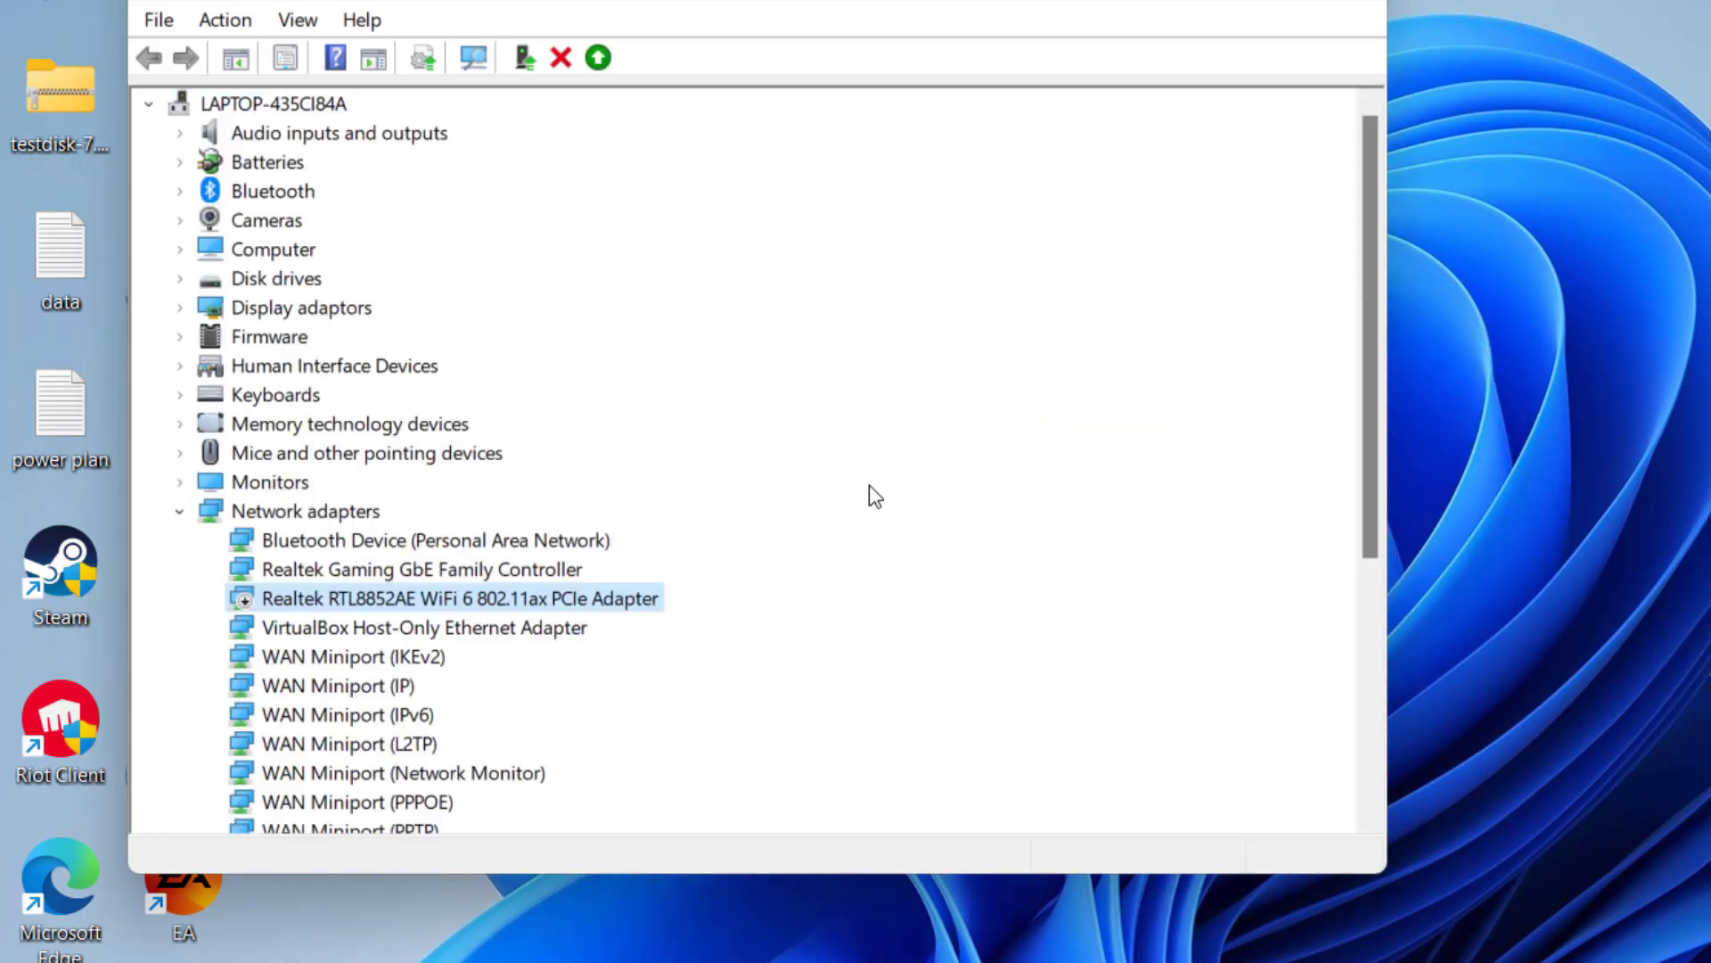
{"action": "right_click", "coordinate": [622, 595]}
{"action": "left_click", "coordinate": [747, 653]}
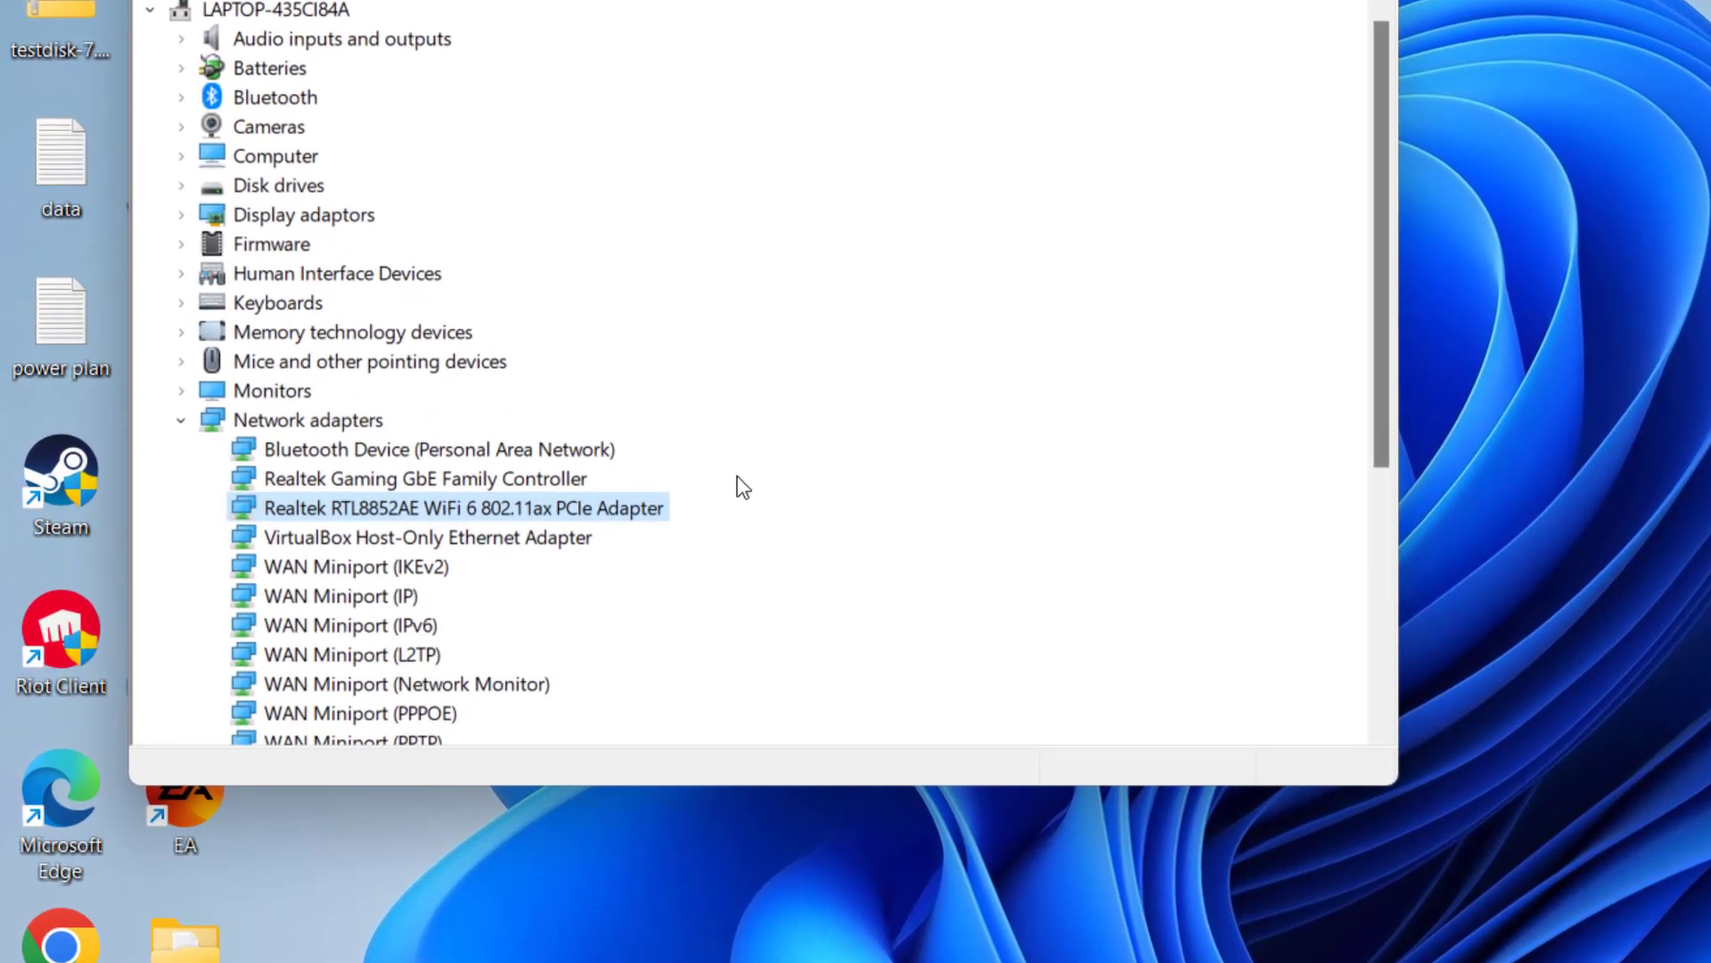
- Stop the computer from turning off the Realtek RTL8852AE WiFi 6 adapter to save power in its power management properties
{"action": "right_click", "coordinate": [643, 517]}
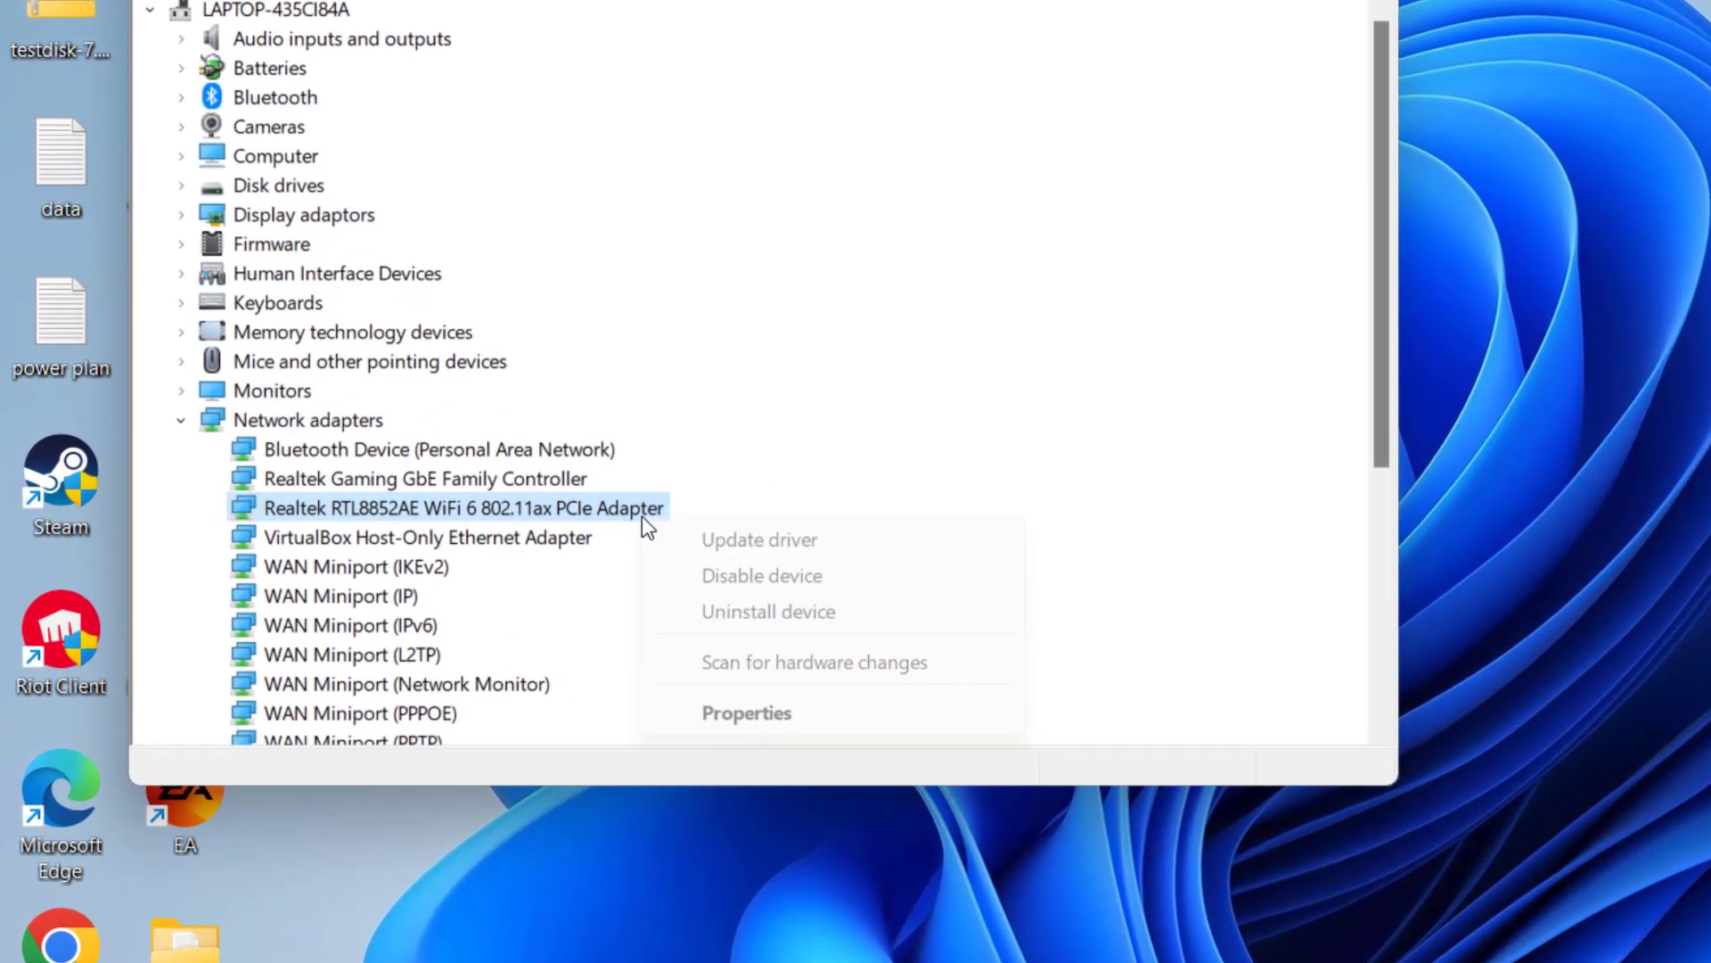
{"action": "left_click", "coordinate": [754, 715]}
{"action": "left_click", "coordinate": [932, 136]}
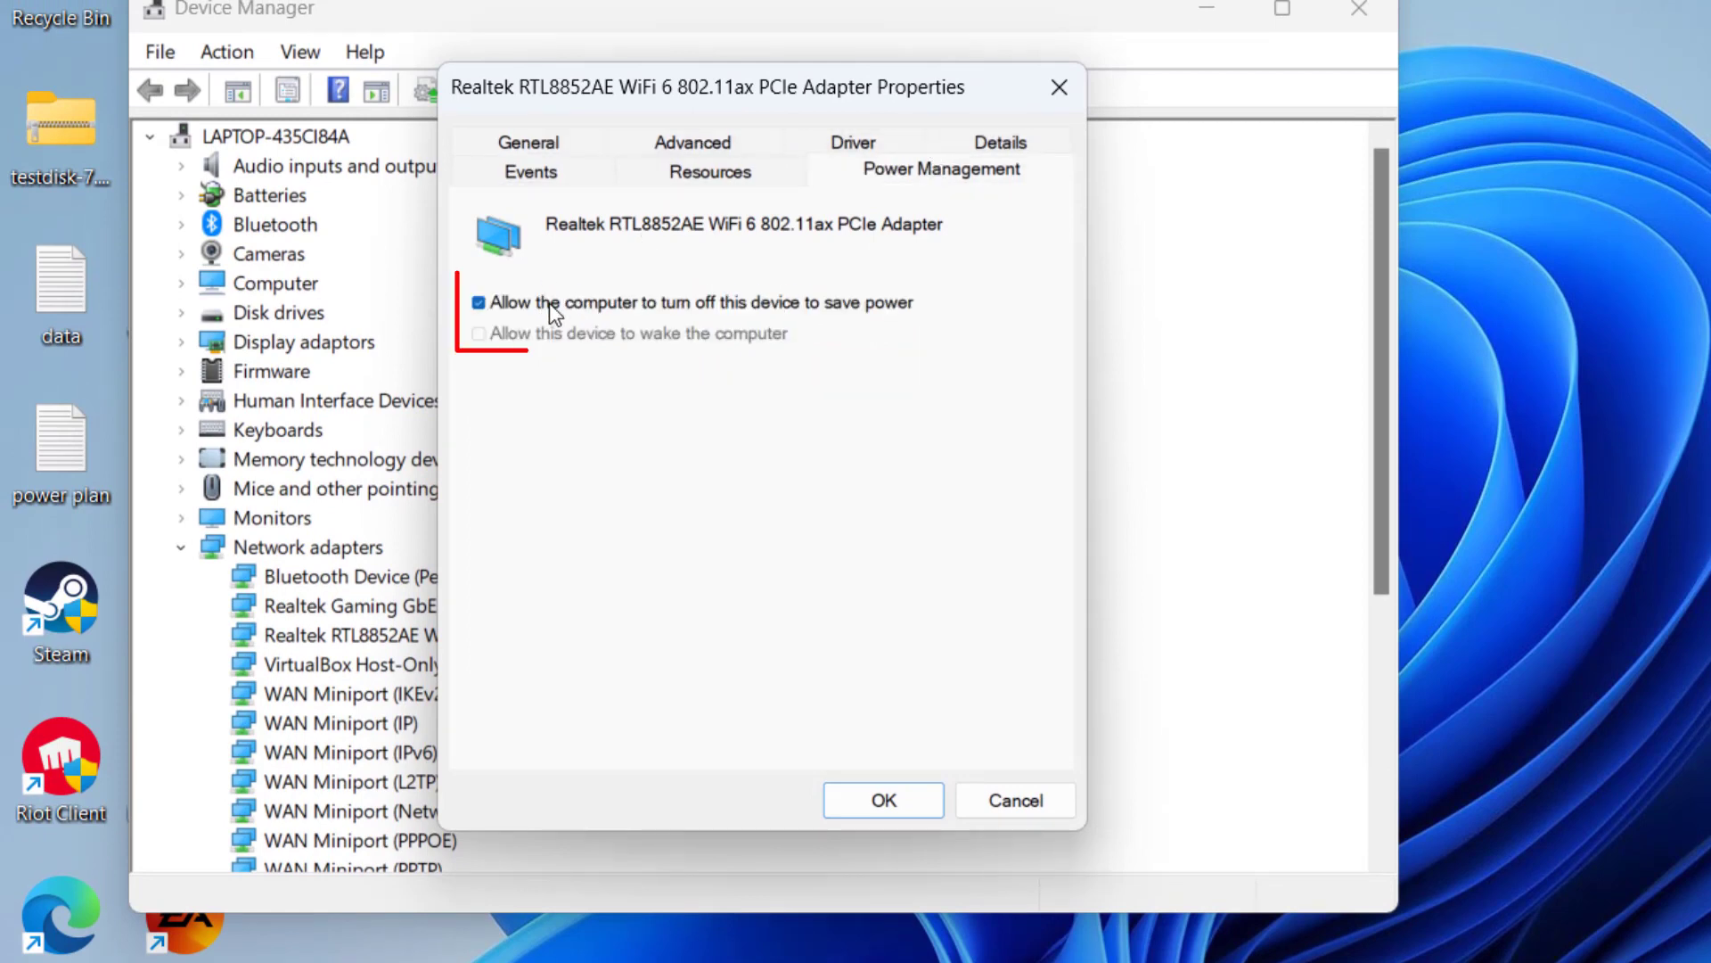
{"action": "left_click", "coordinate": [574, 305]}
- Update the adapter's driver manually with the compatible Realtek RTL8852AE WiFi 6 802.11ax PCIe Adapter model from the available drivers, then close its properties
{"action": "left_click", "coordinate": [853, 144]}
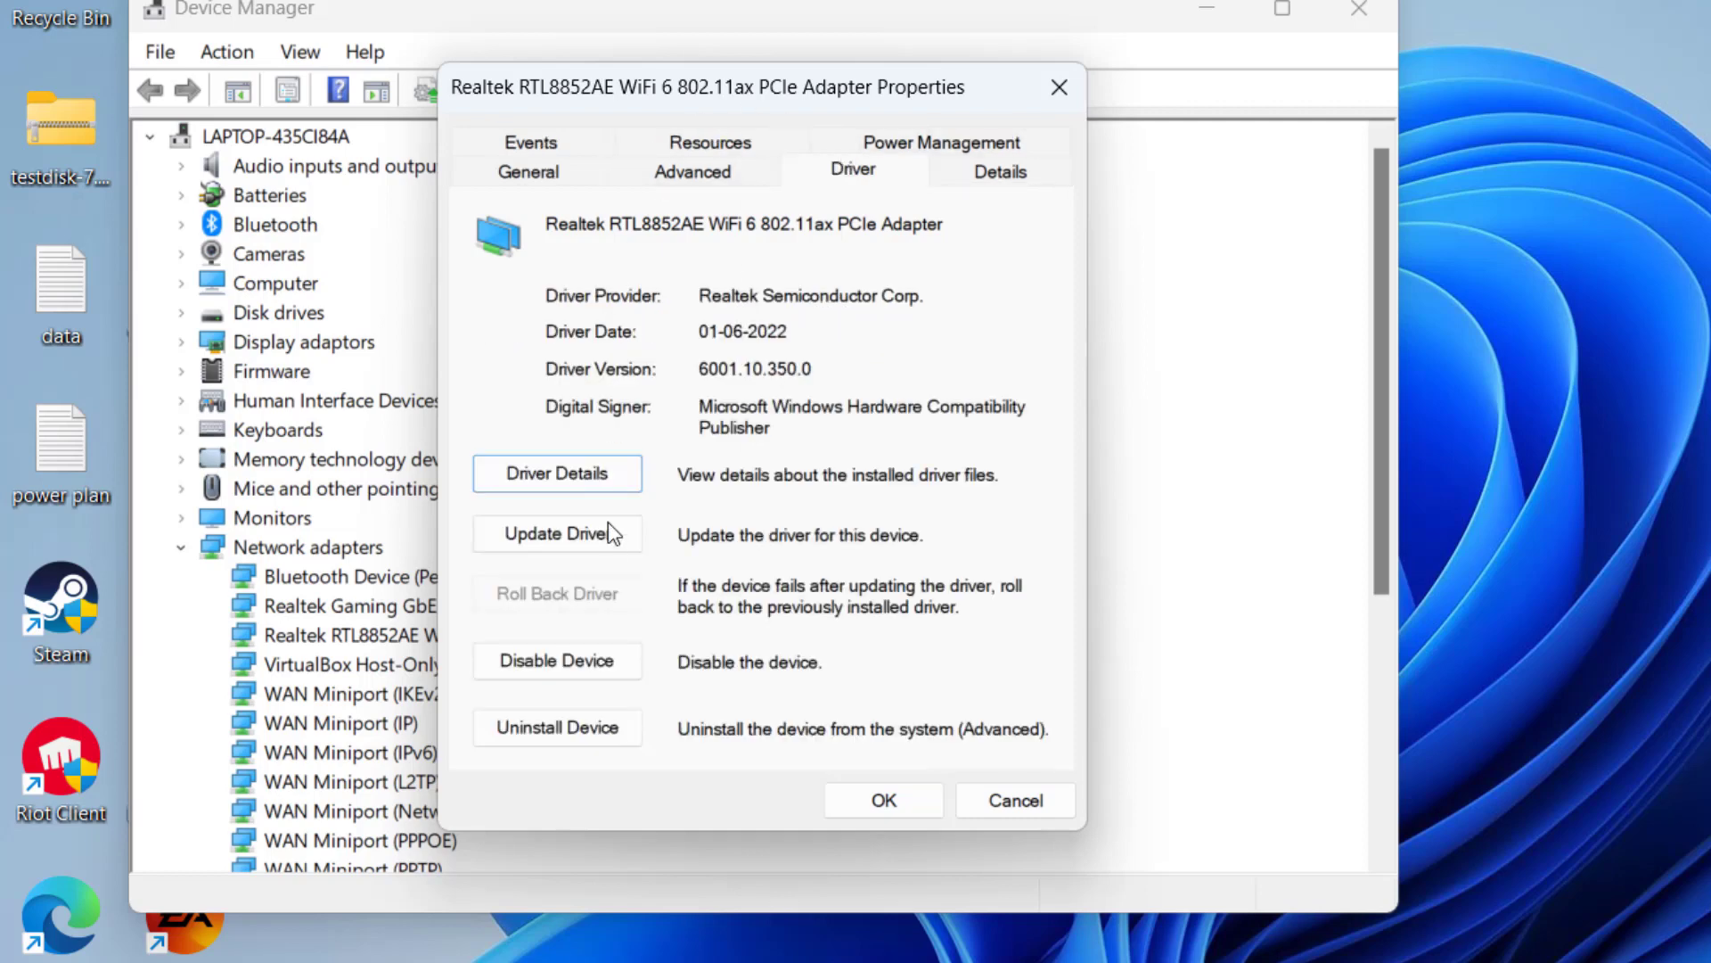
{"action": "left_click", "coordinate": [583, 535]}
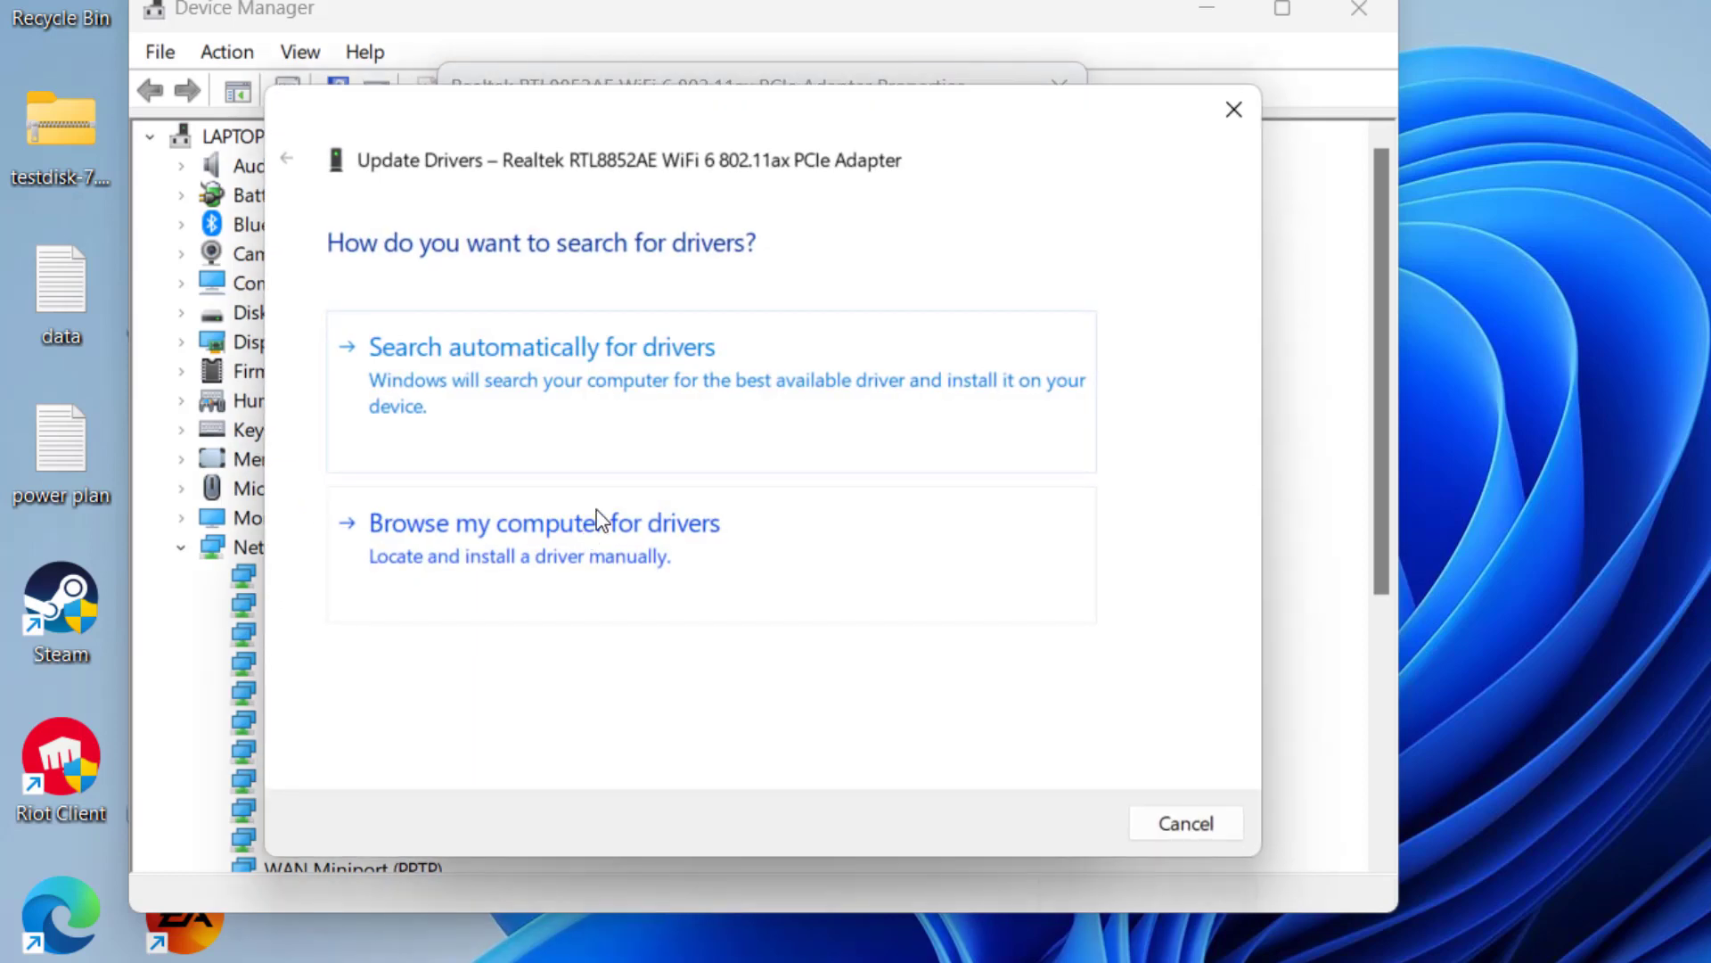
{"action": "left_click", "coordinate": [584, 560]}
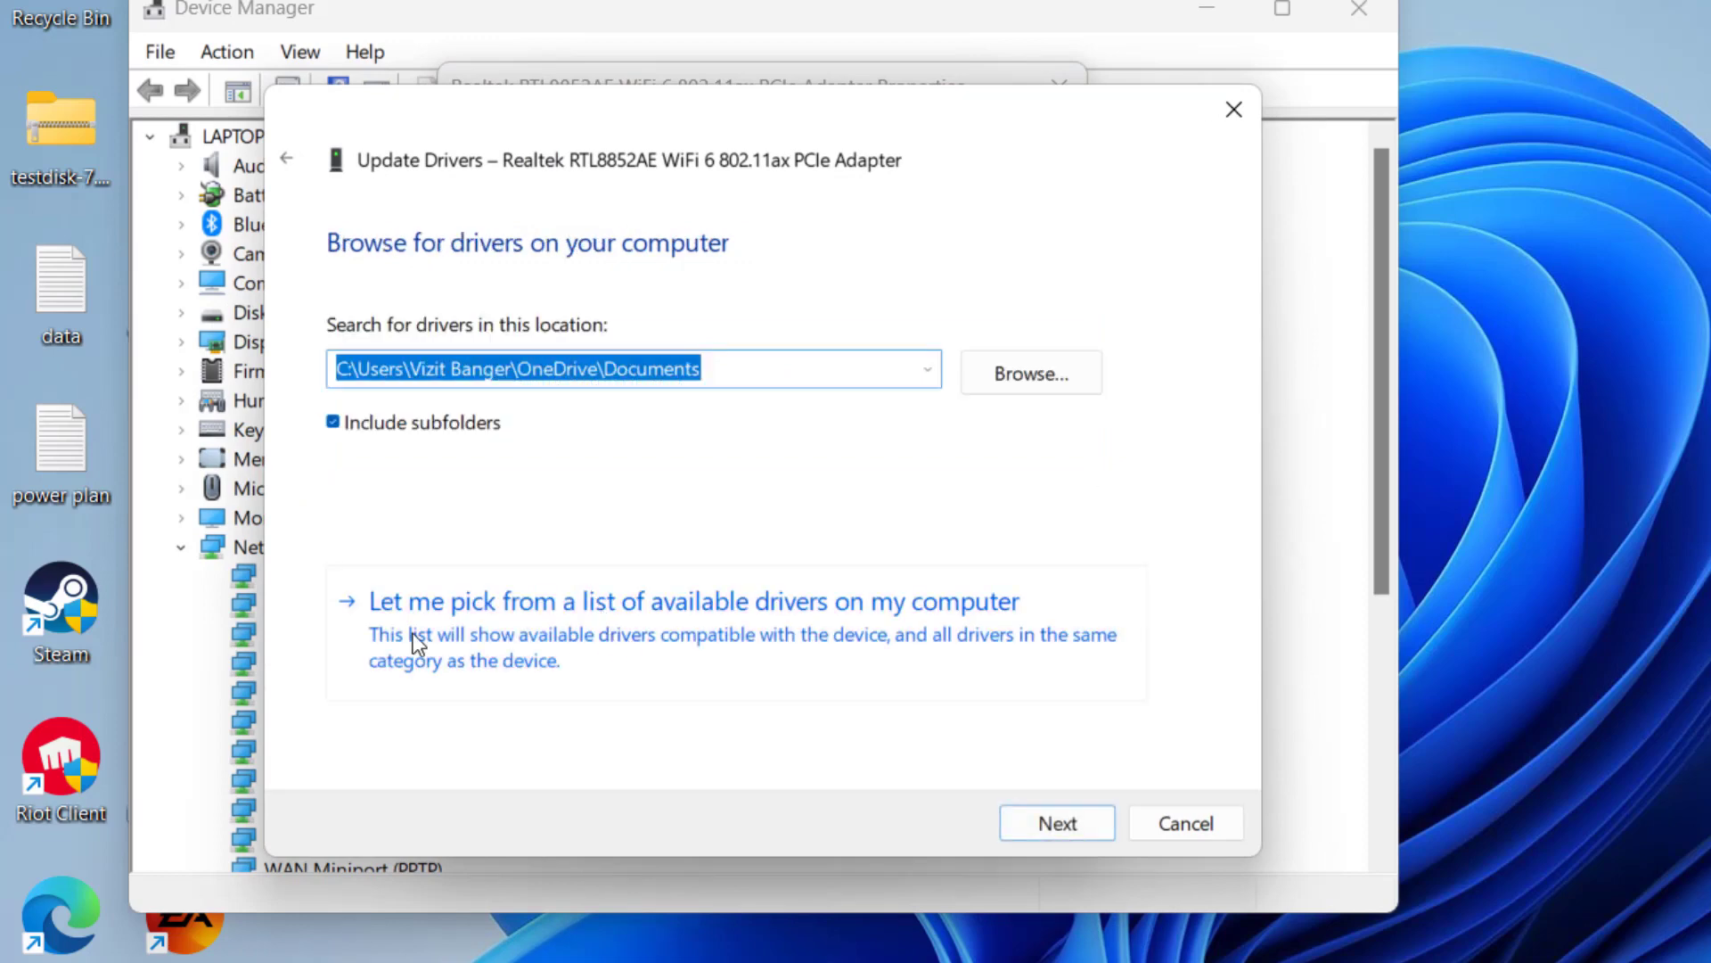
{"action": "left_click", "coordinate": [611, 633]}
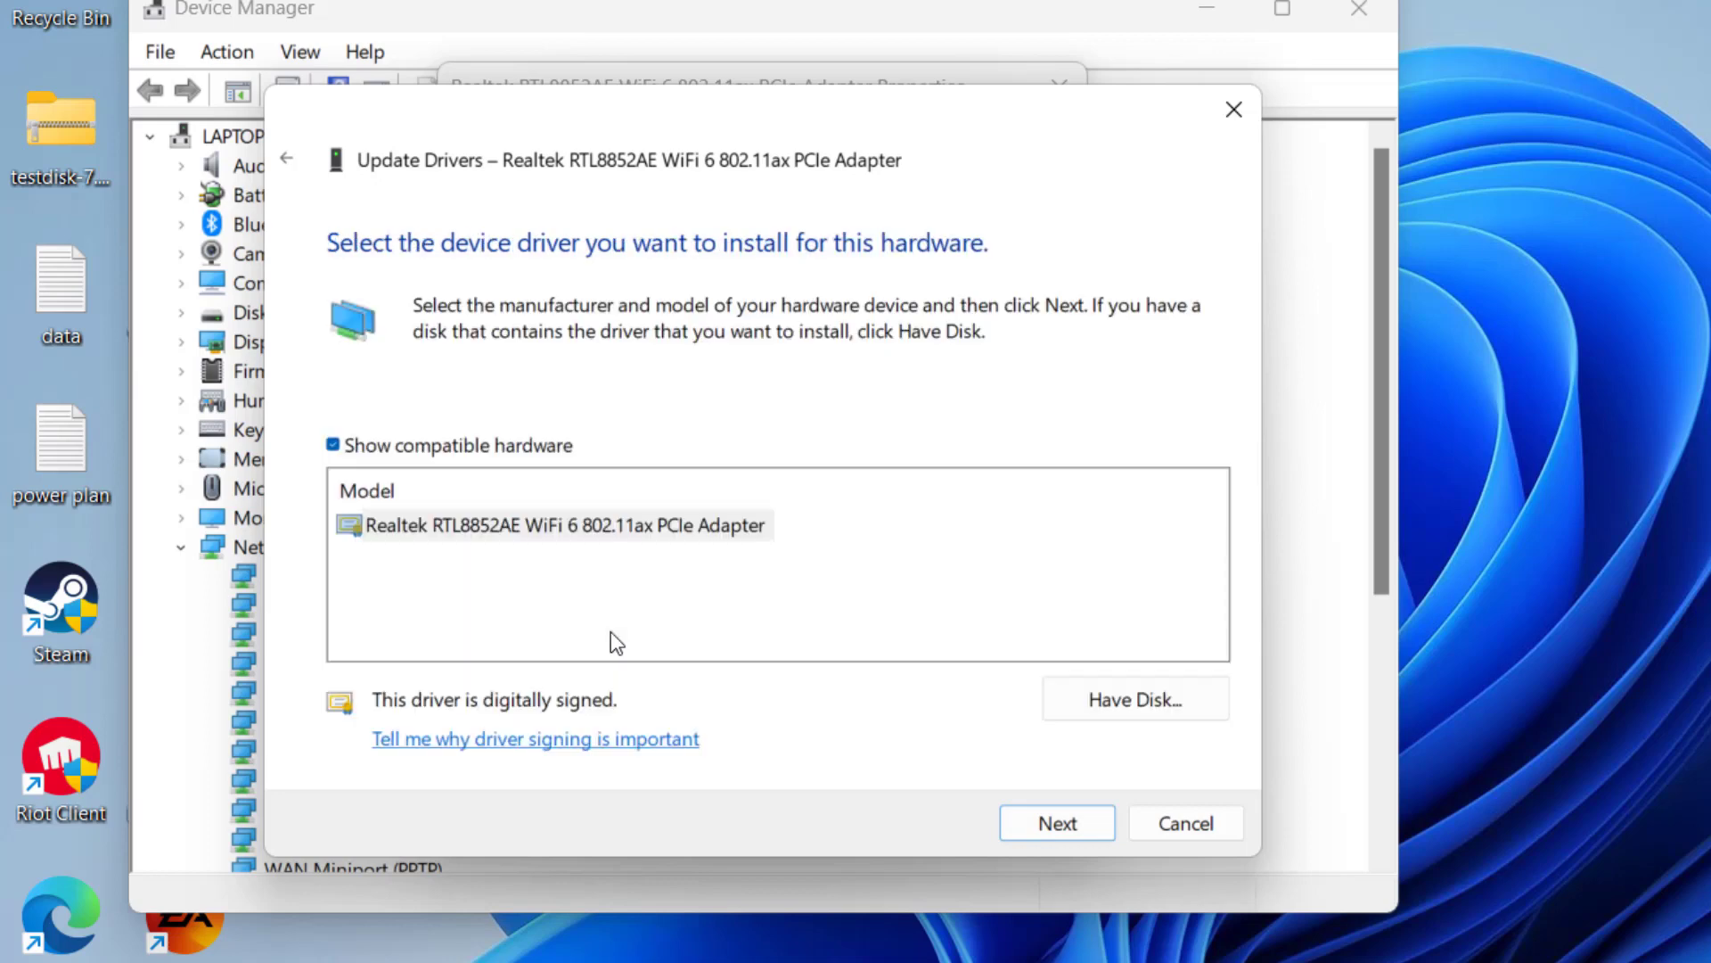
{"action": "left_click", "coordinate": [643, 528]}
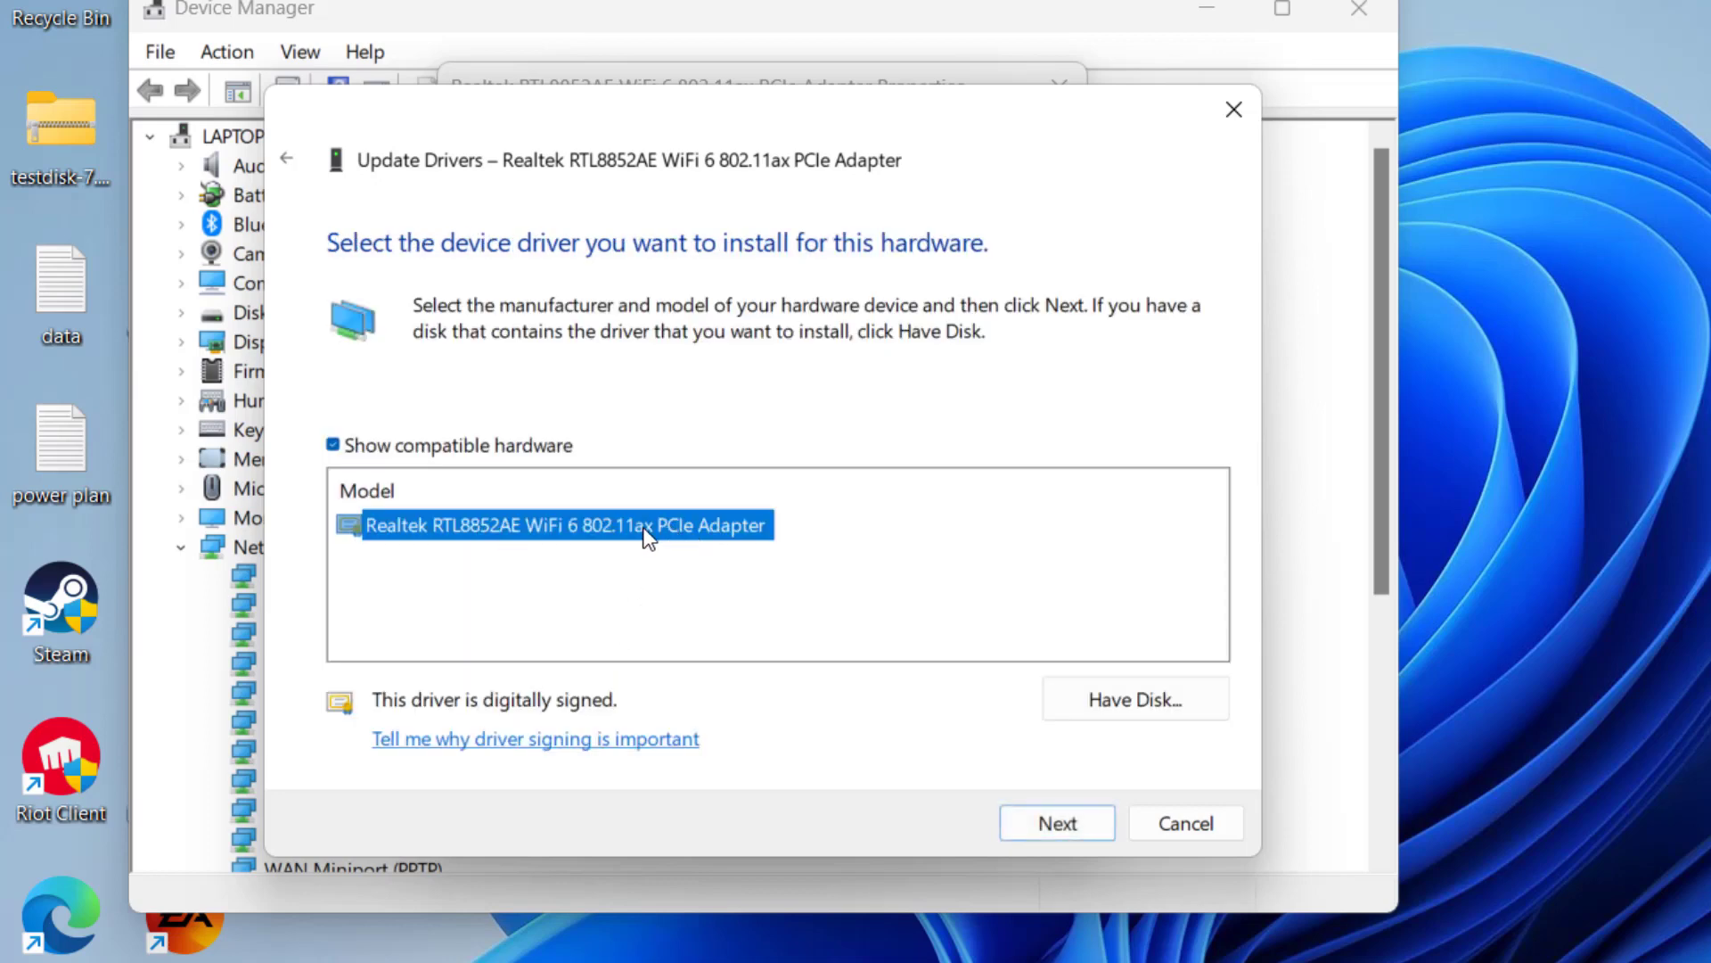
{"action": "left_click", "coordinate": [1029, 823]}
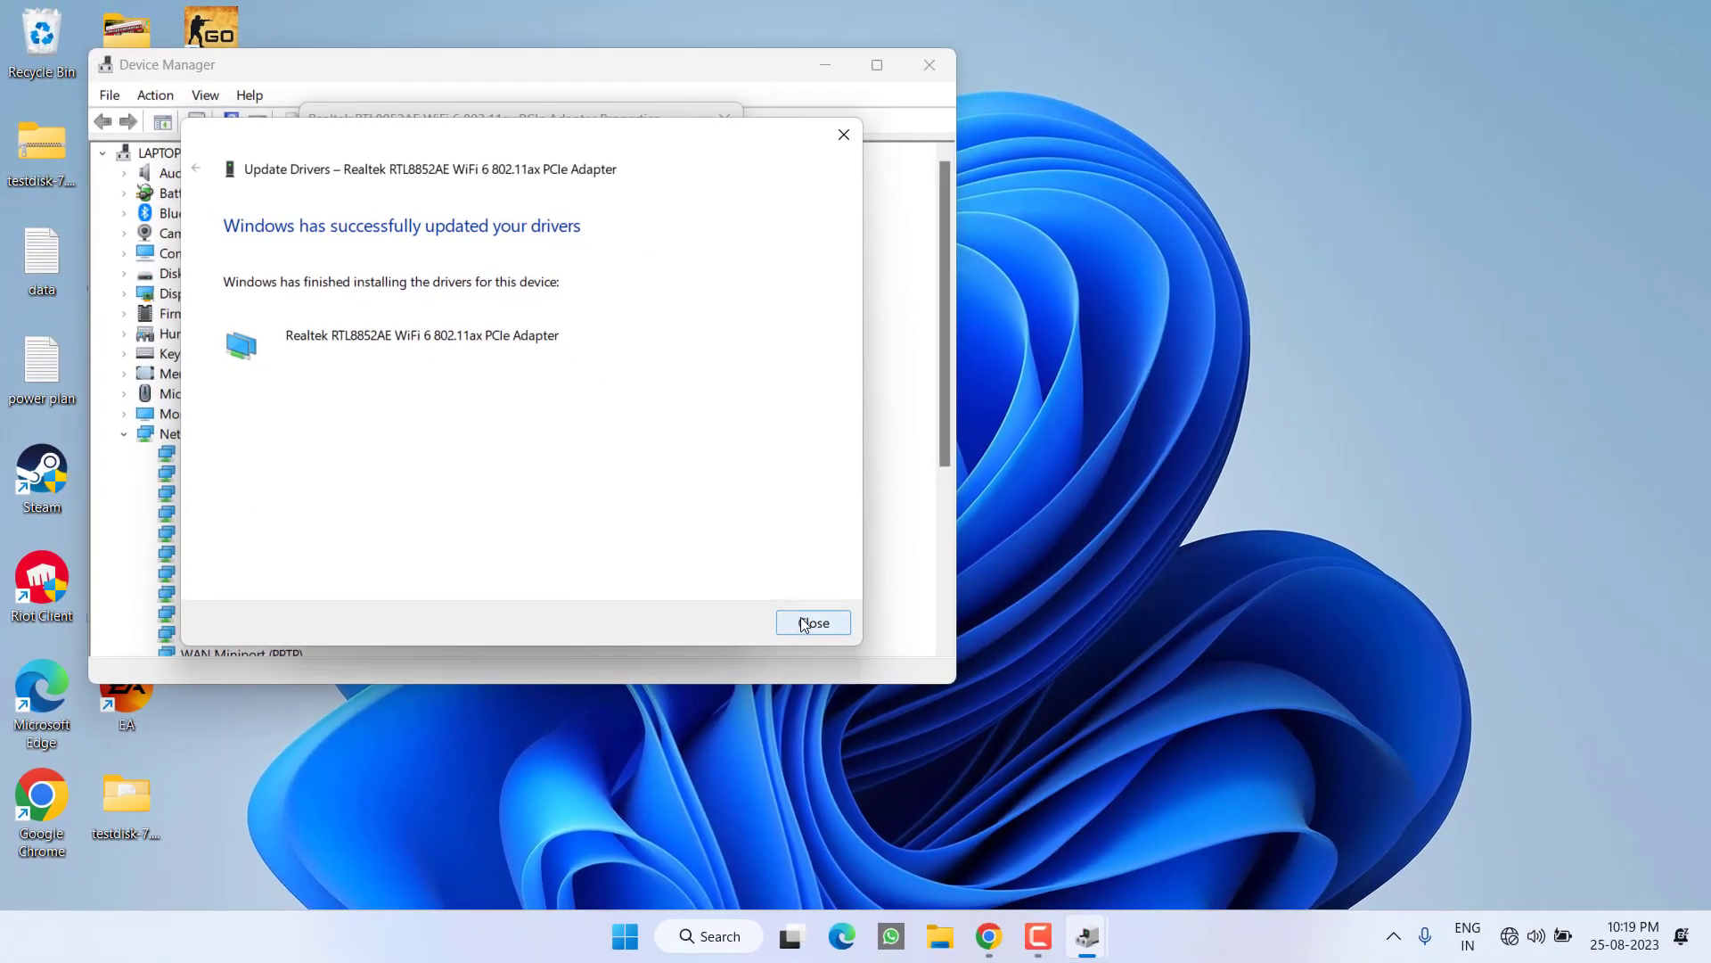
{"action": "left_click", "coordinate": [813, 623]}
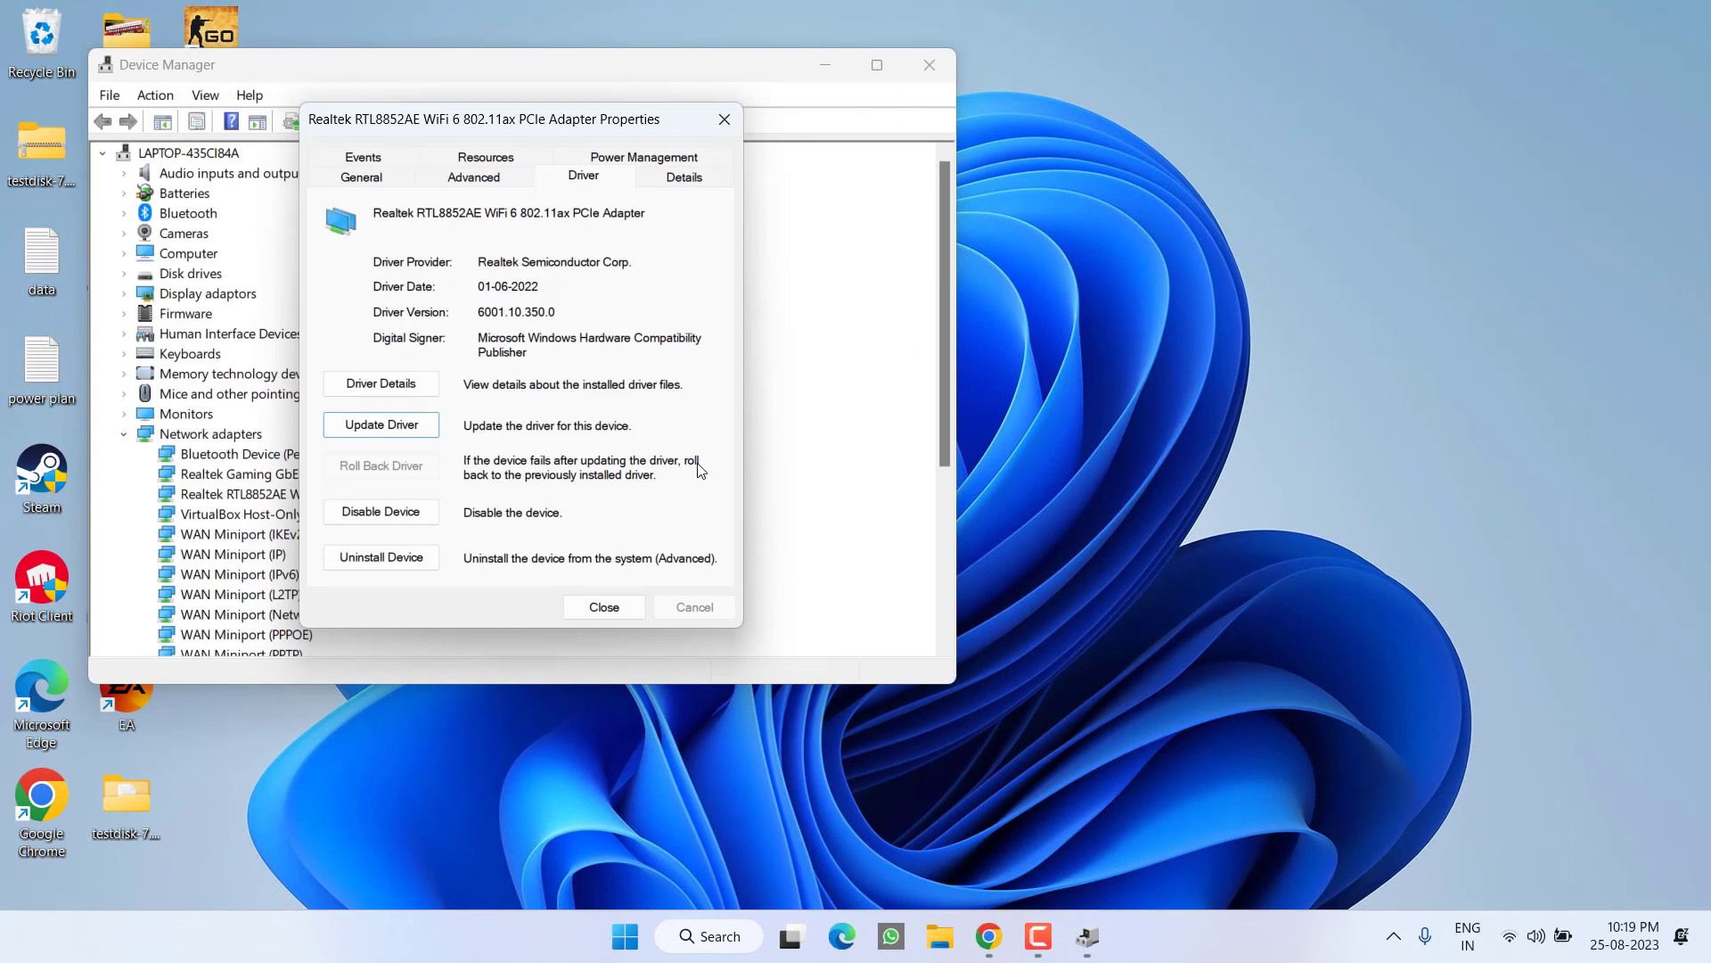
{"action": "key", "text": "Escape"}
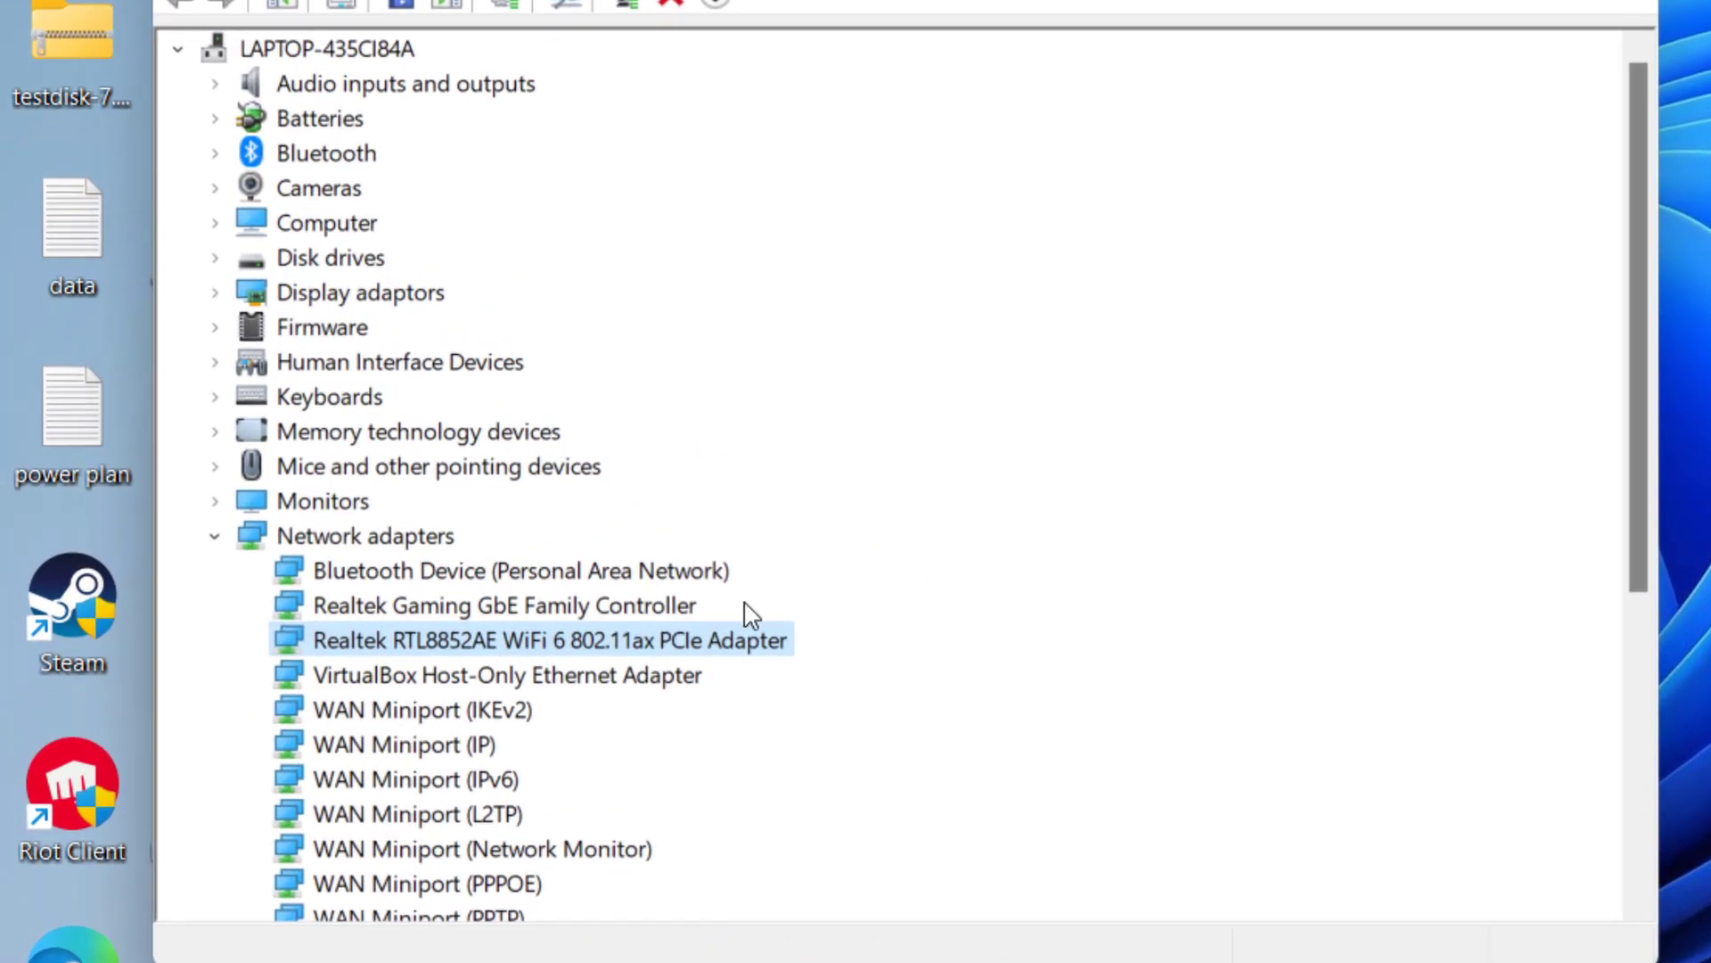
- Copy the first hardware ID from the details of the Realtek RTL8852AE WiFi 6 adapter's properties
{"action": "right_click", "coordinate": [745, 658]}
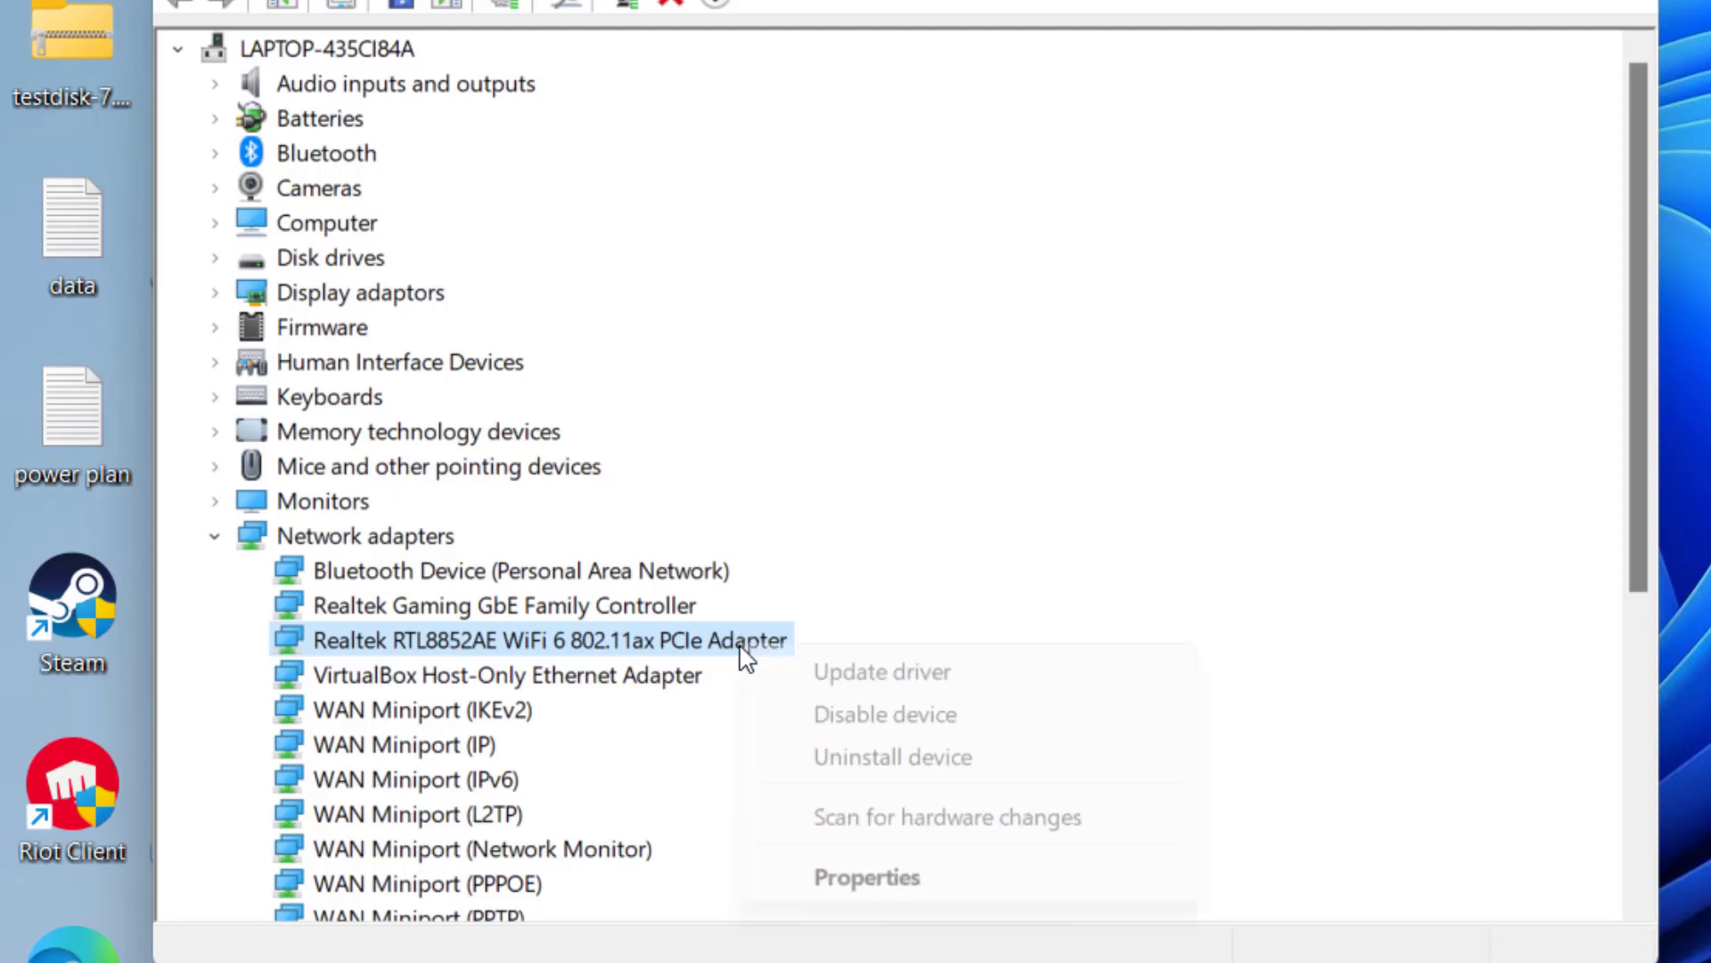
{"action": "left_click", "coordinate": [860, 882]}
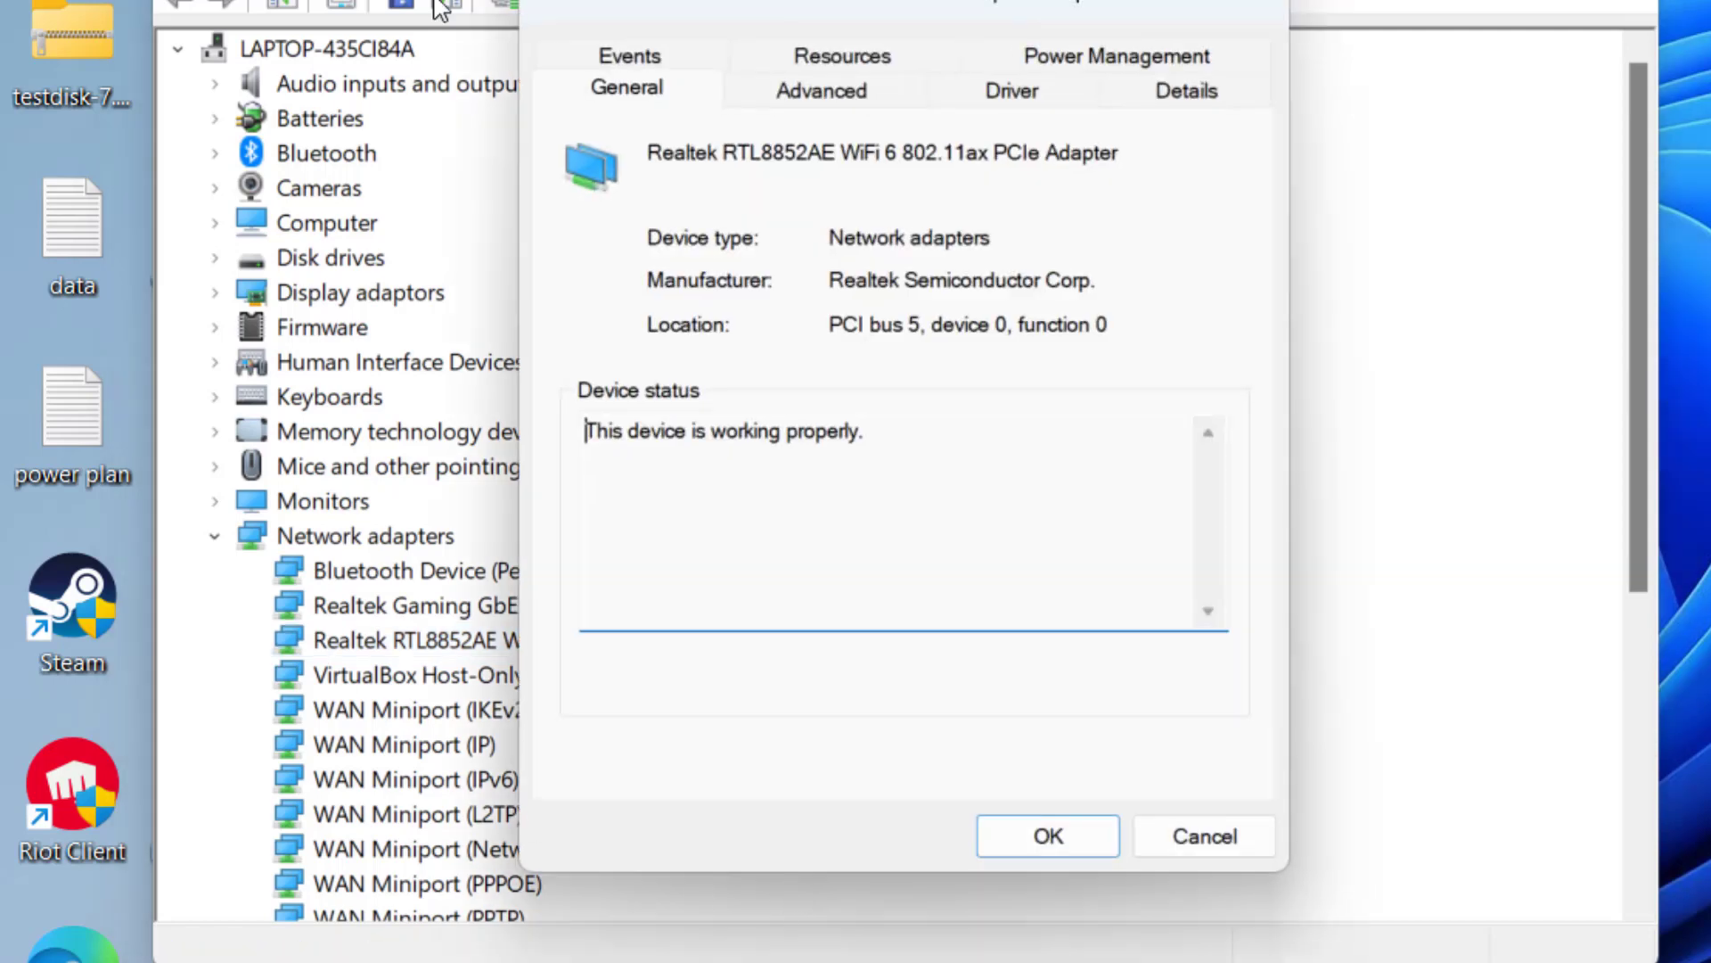
{"action": "left_click", "coordinate": [1181, 94]}
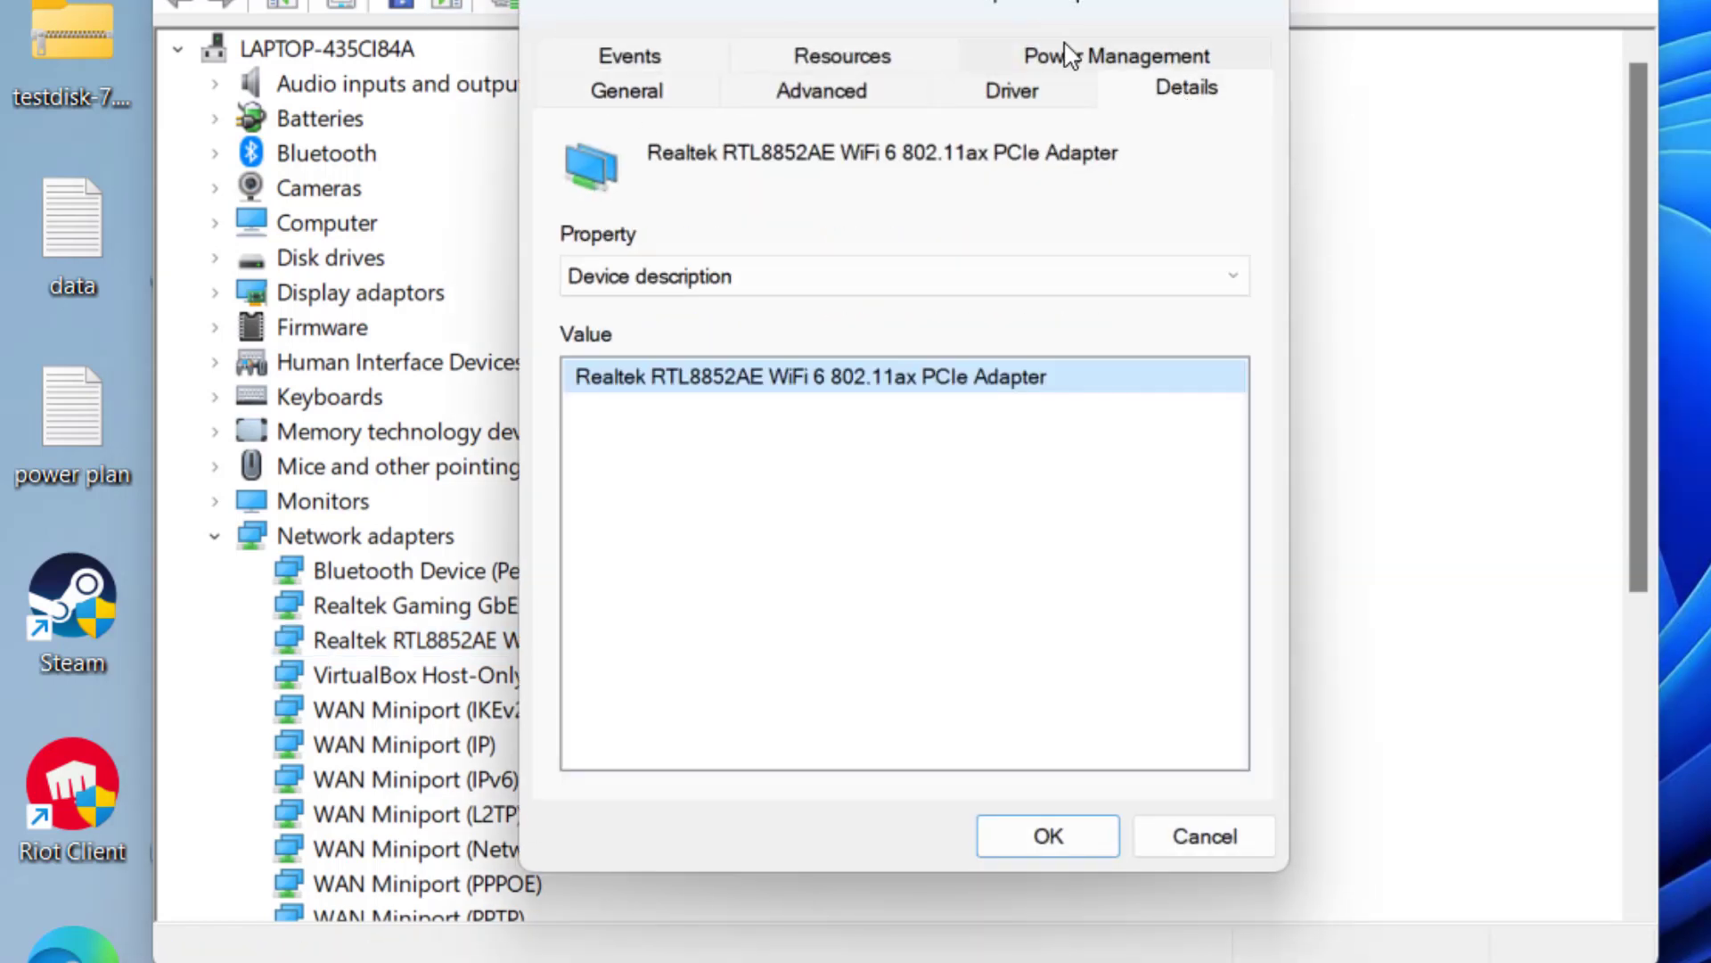
{"action": "left_click", "coordinate": [931, 276]}
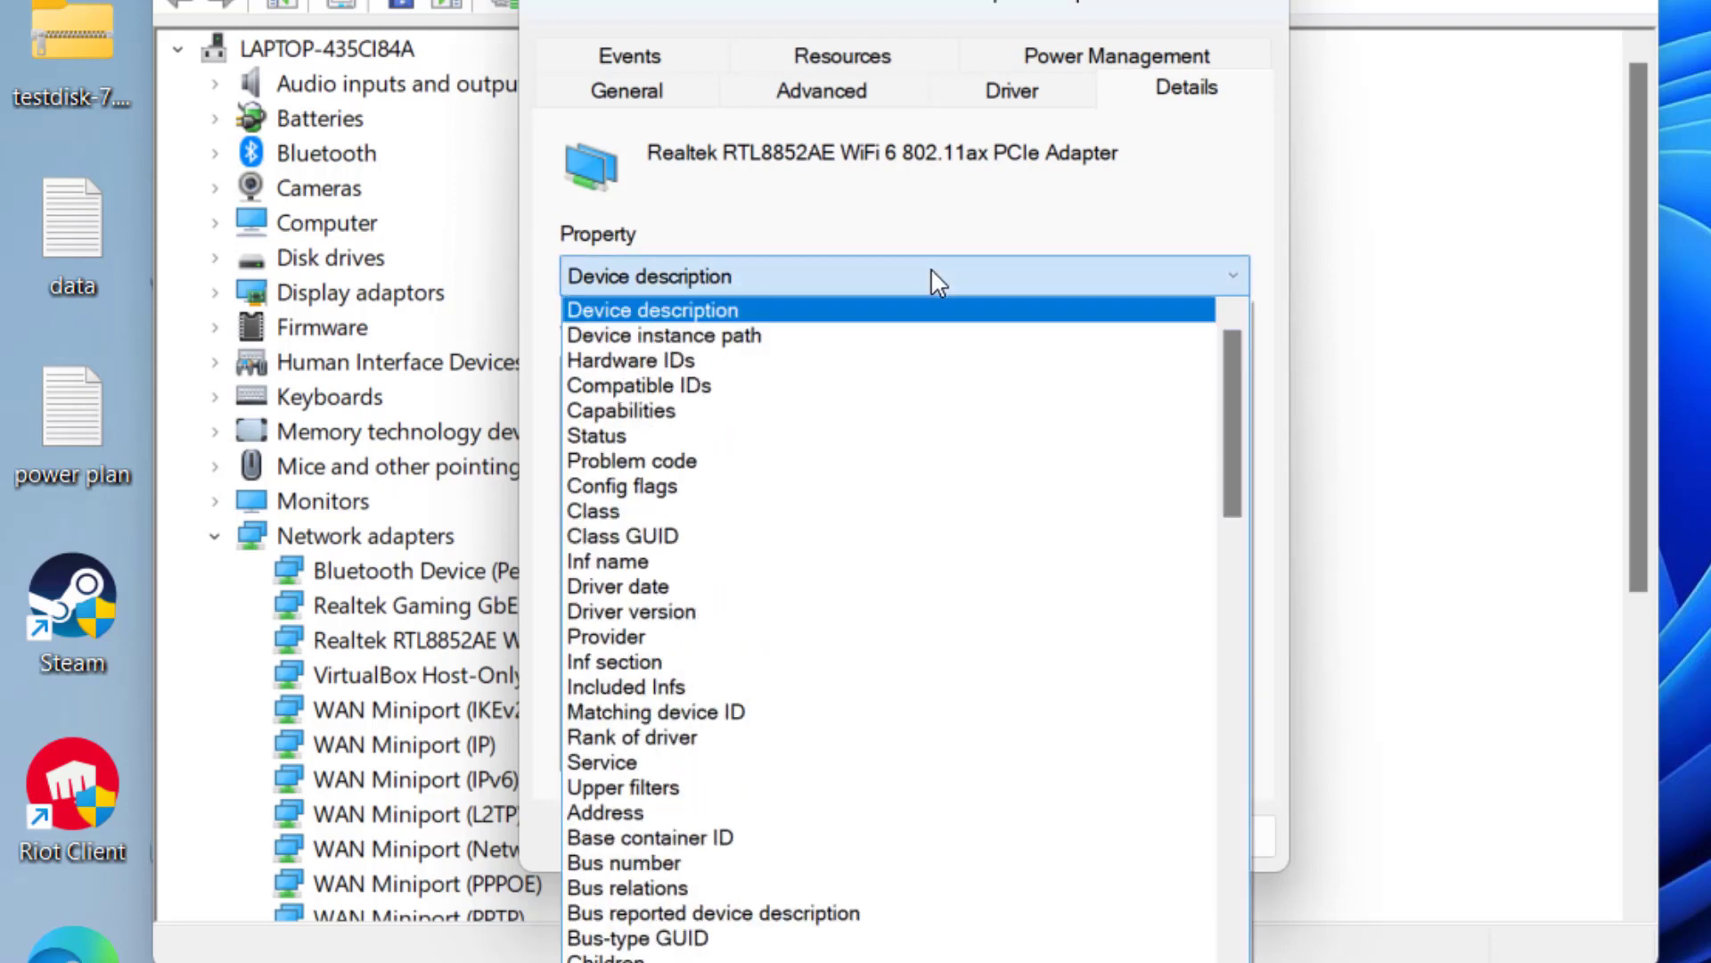
{"action": "left_click", "coordinate": [674, 361]}
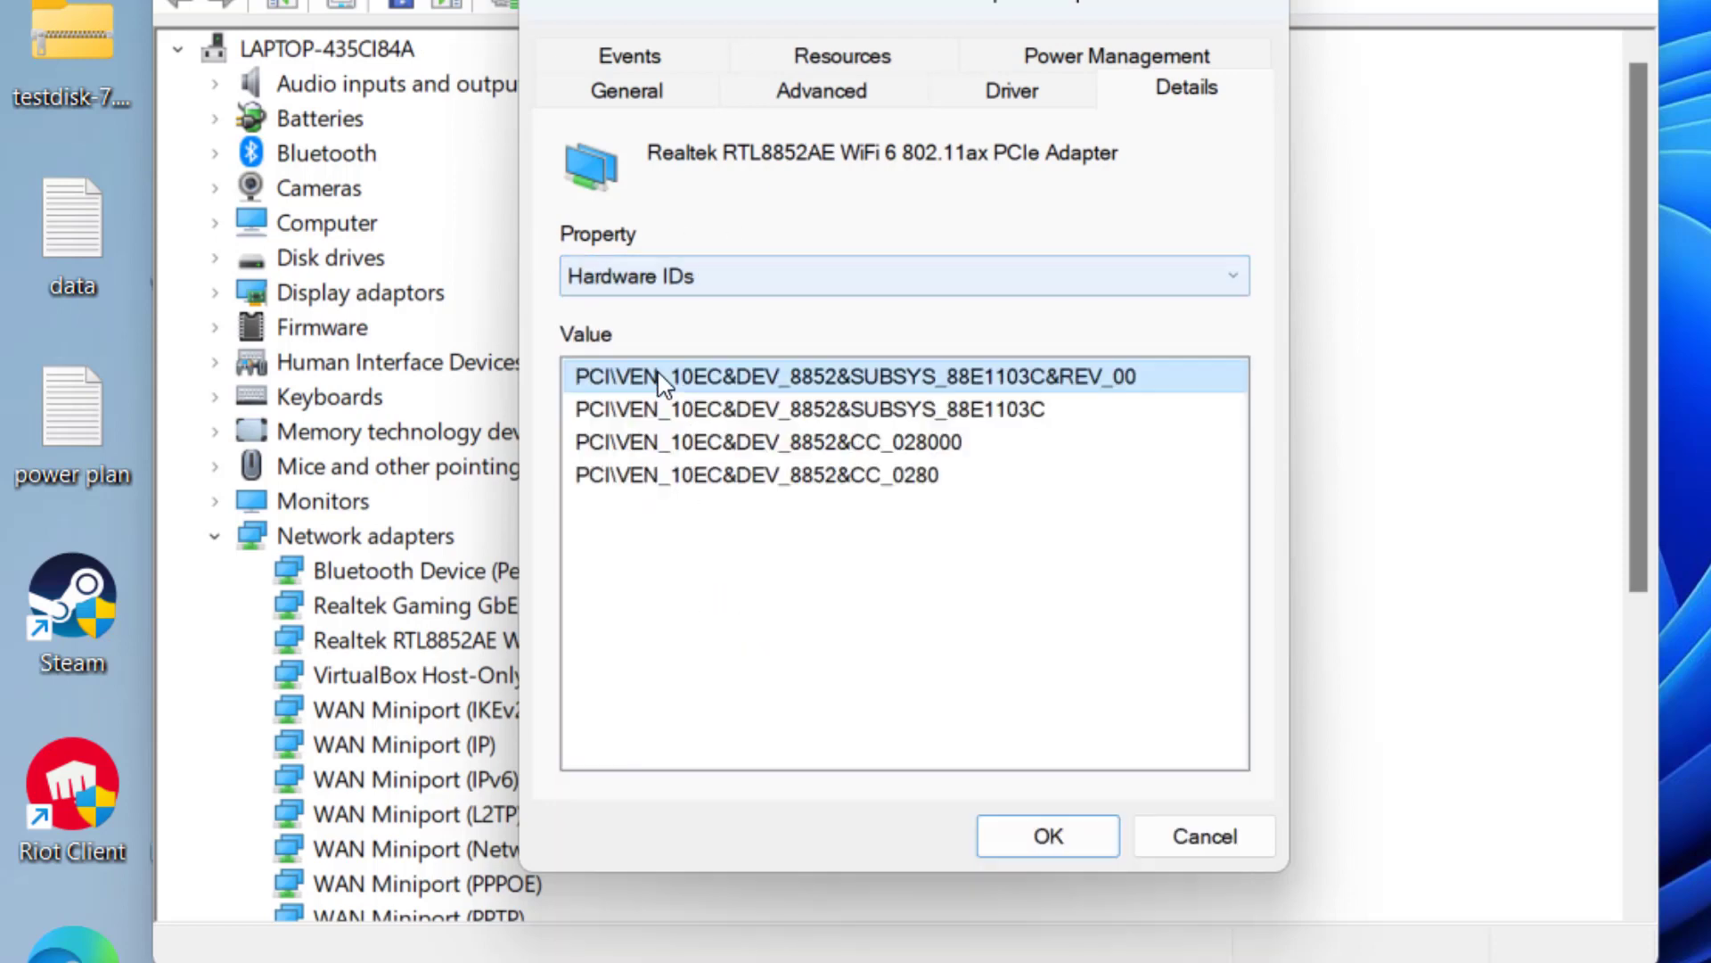
{"action": "right_click", "coordinate": [1086, 385]}
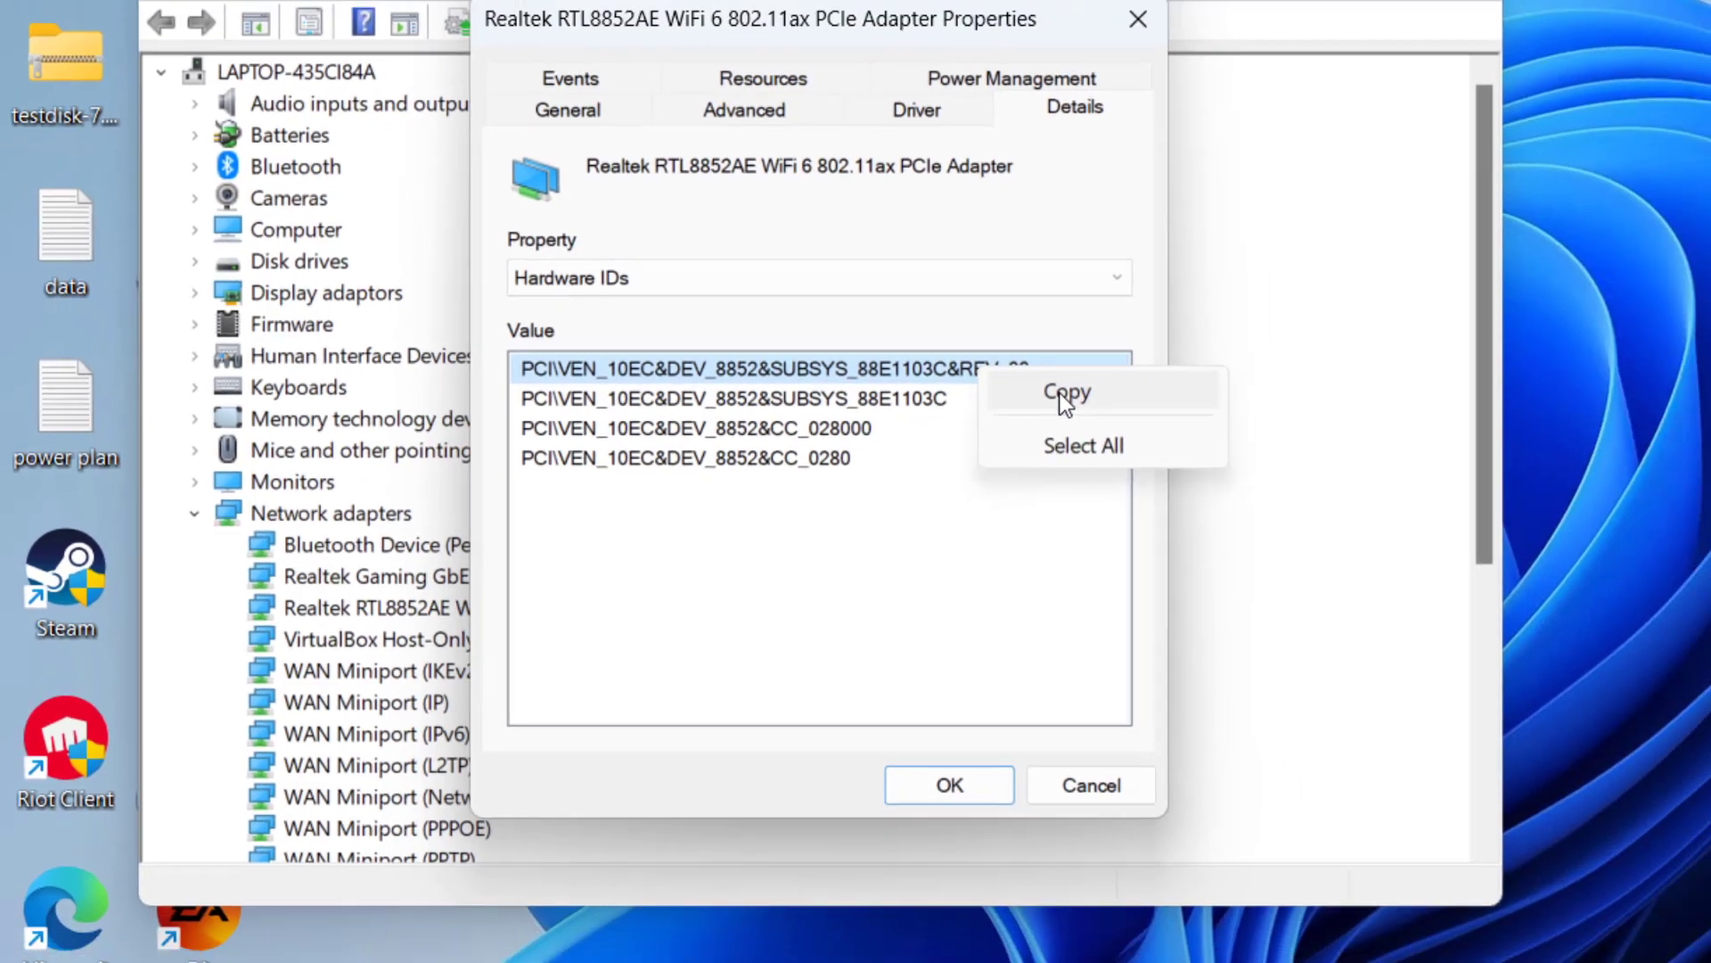
{"action": "left_click", "coordinate": [1167, 407]}
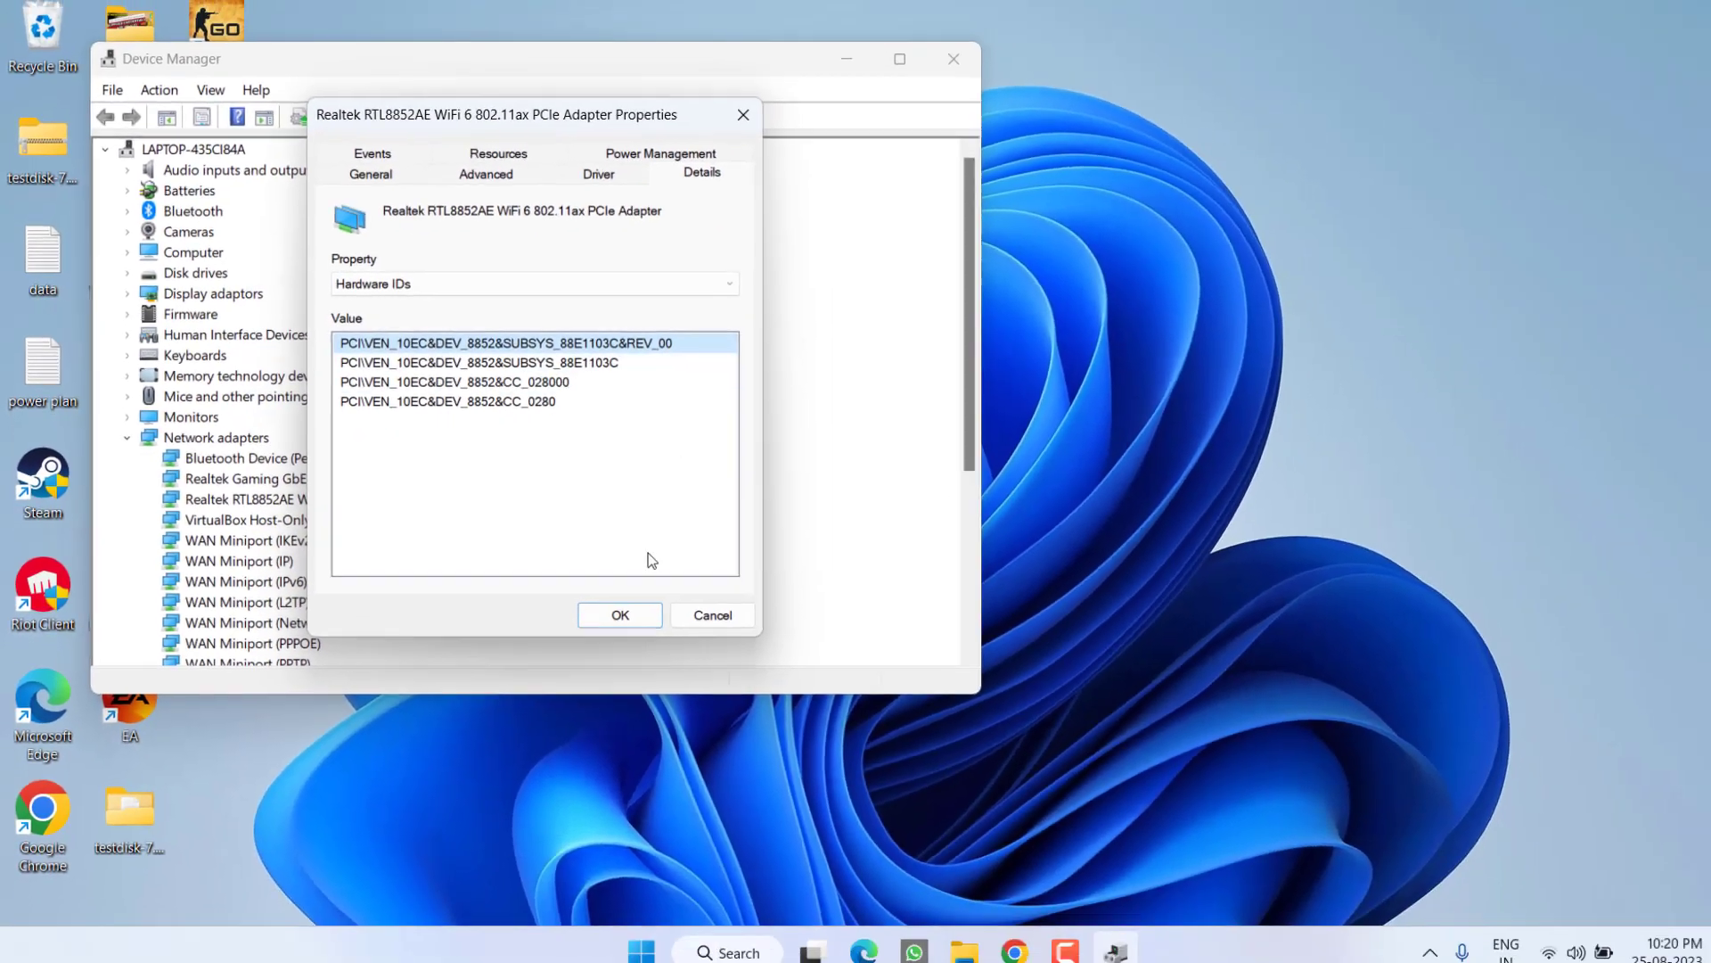
- Switch to Chrome and search Google for the copied hardware ID PCI\VEN_10EC&DEV_8852&SUBSYS_88E1103C&REV_00
{"action": "left_click", "coordinate": [1030, 954]}
{"action": "key", "text": "ctrl+t"}
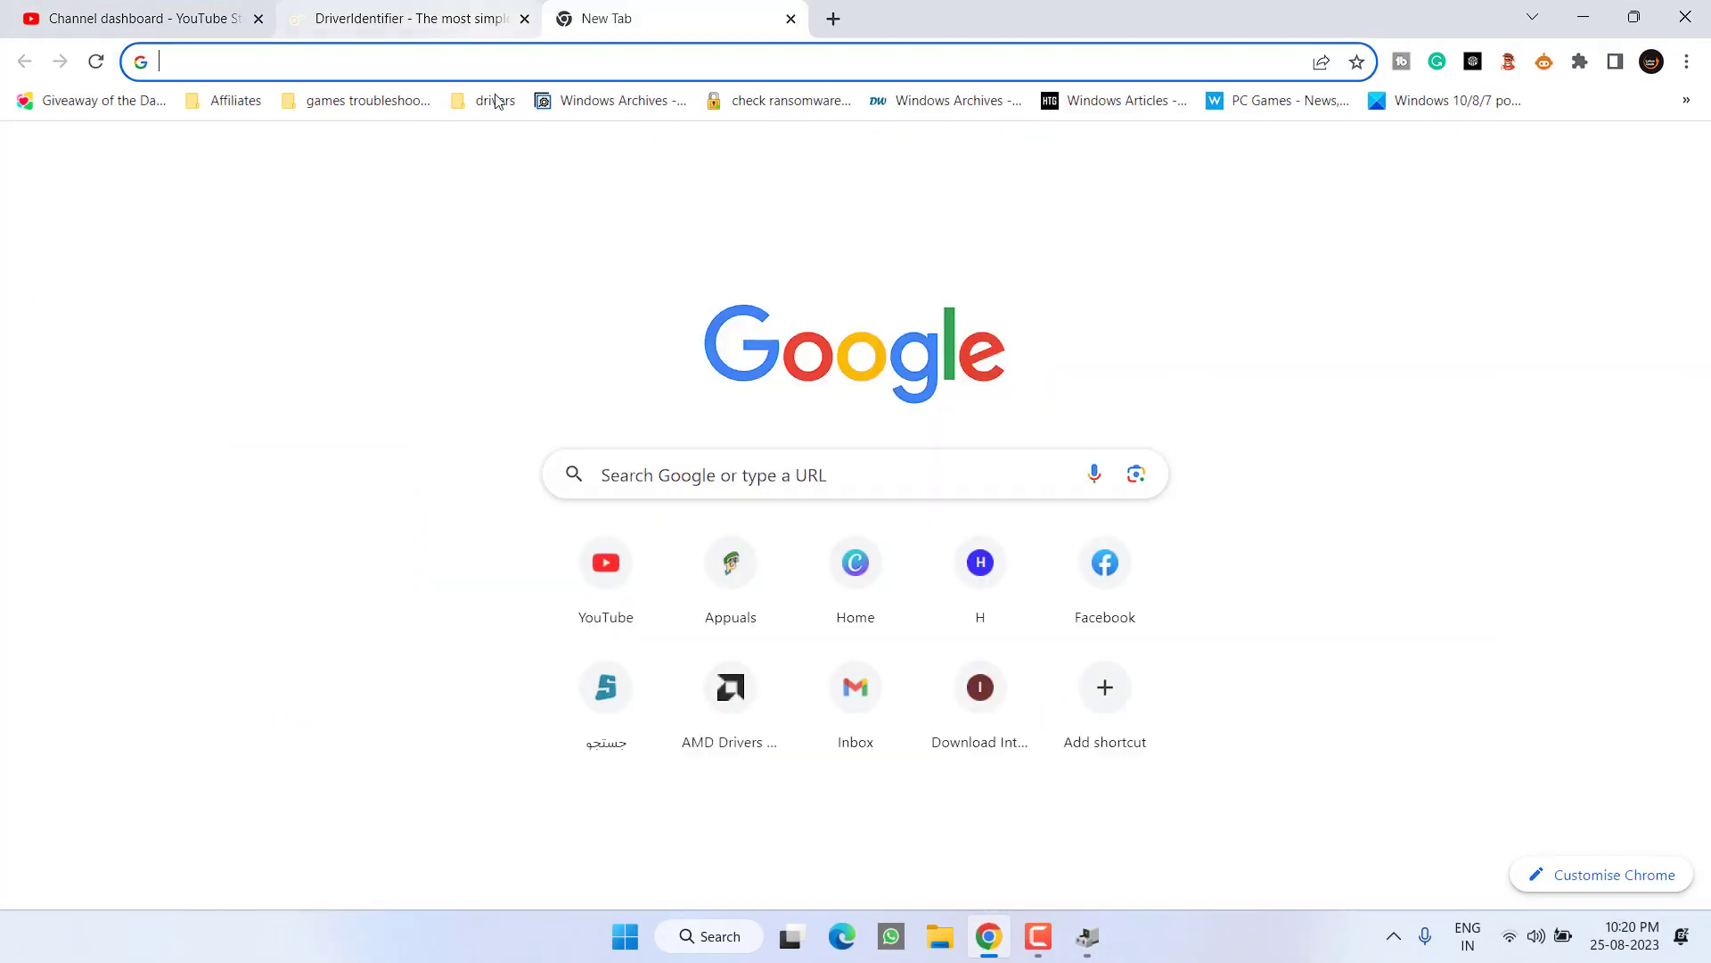
{"action": "key", "text": "ctrl+v"}
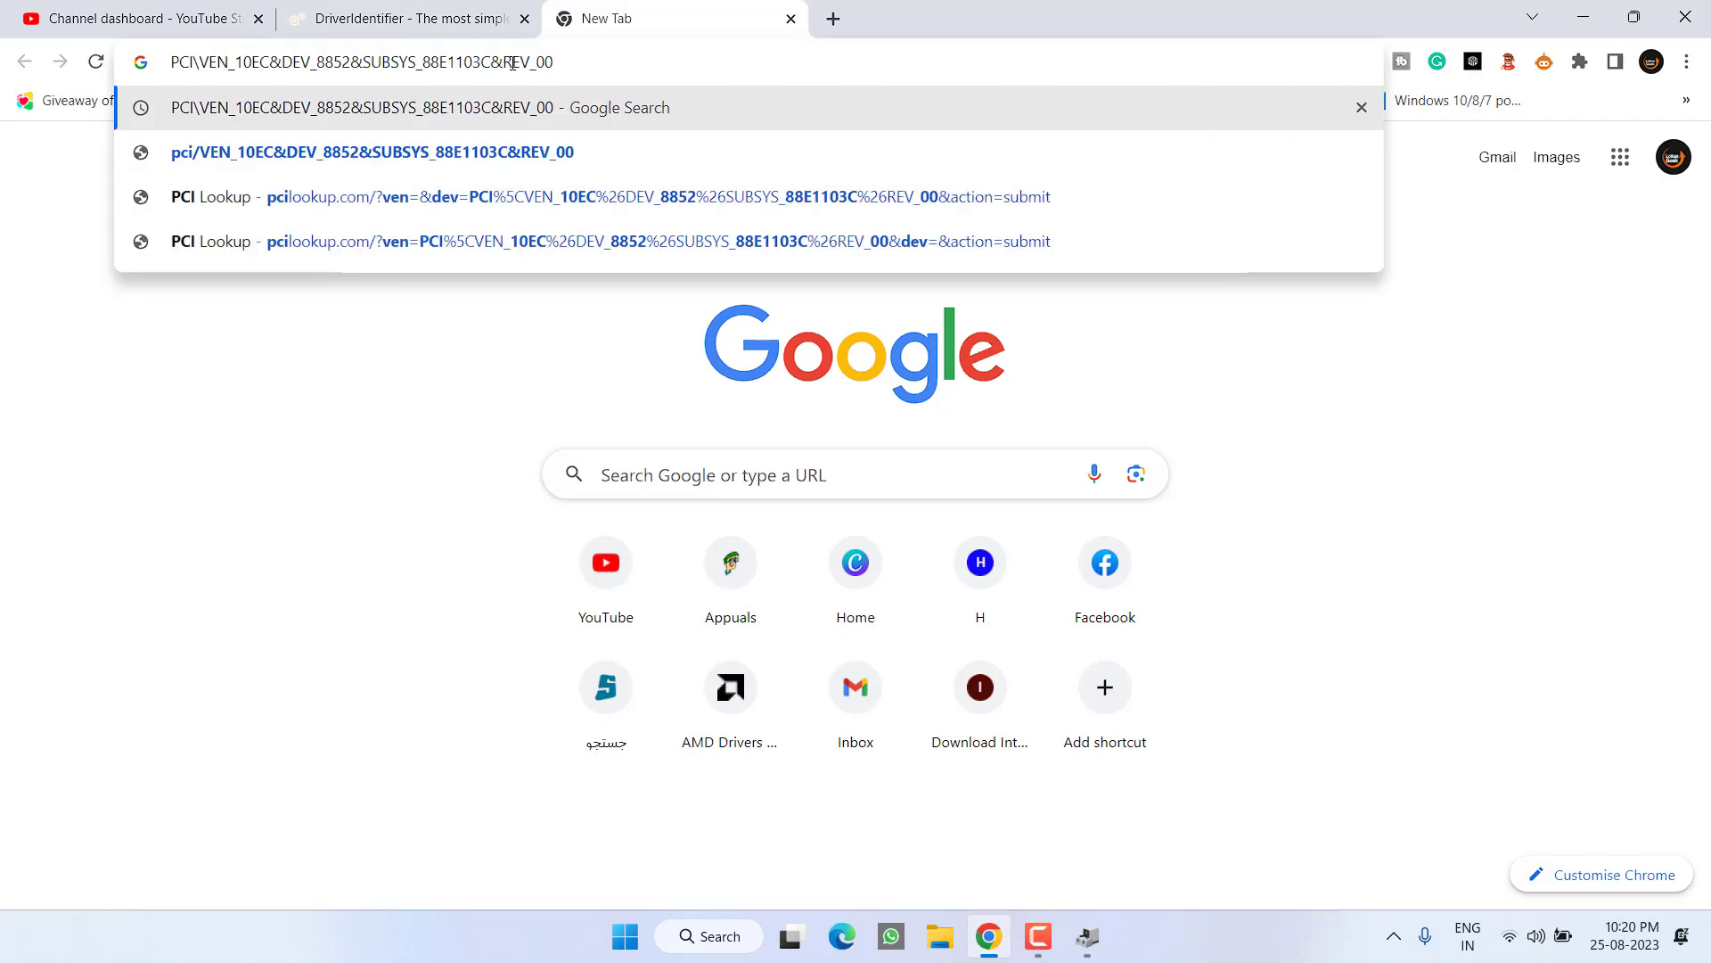
{"action": "key", "text": "Return"}
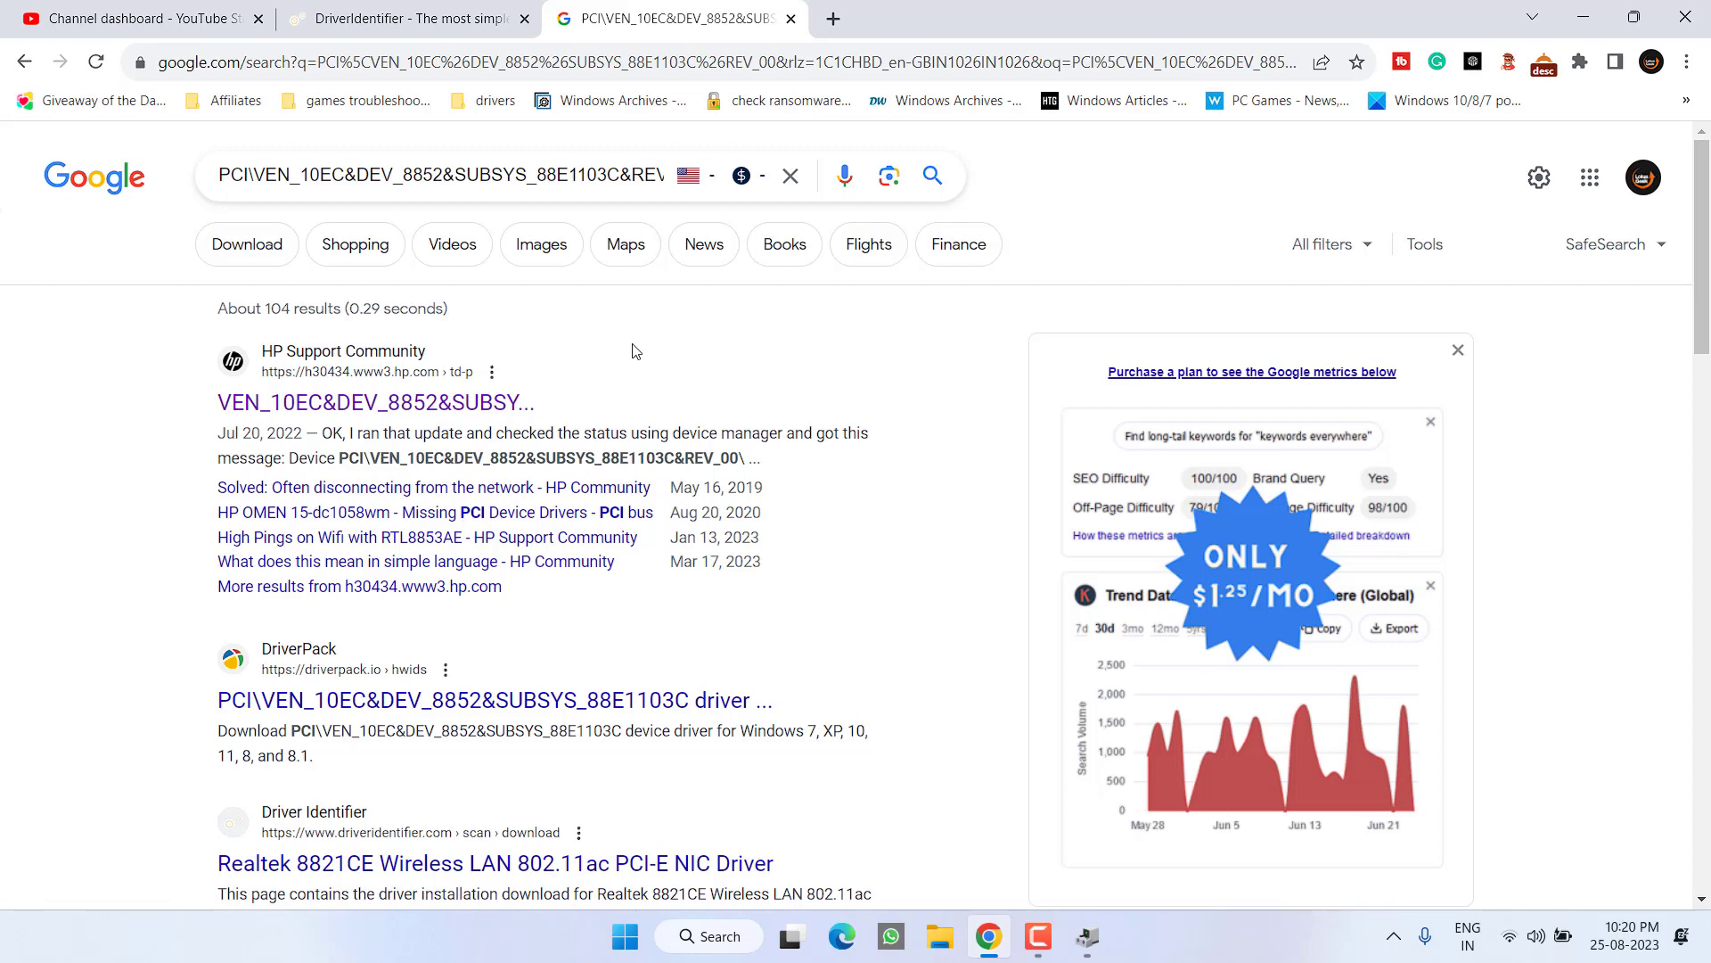
- Review the available drivers on Lenovo's Realtek 8821CE Wireless LAN search result and close that page
{"action": "scroll", "coordinate": [627, 360], "scroll_direction": "down", "scroll_amount": 8}
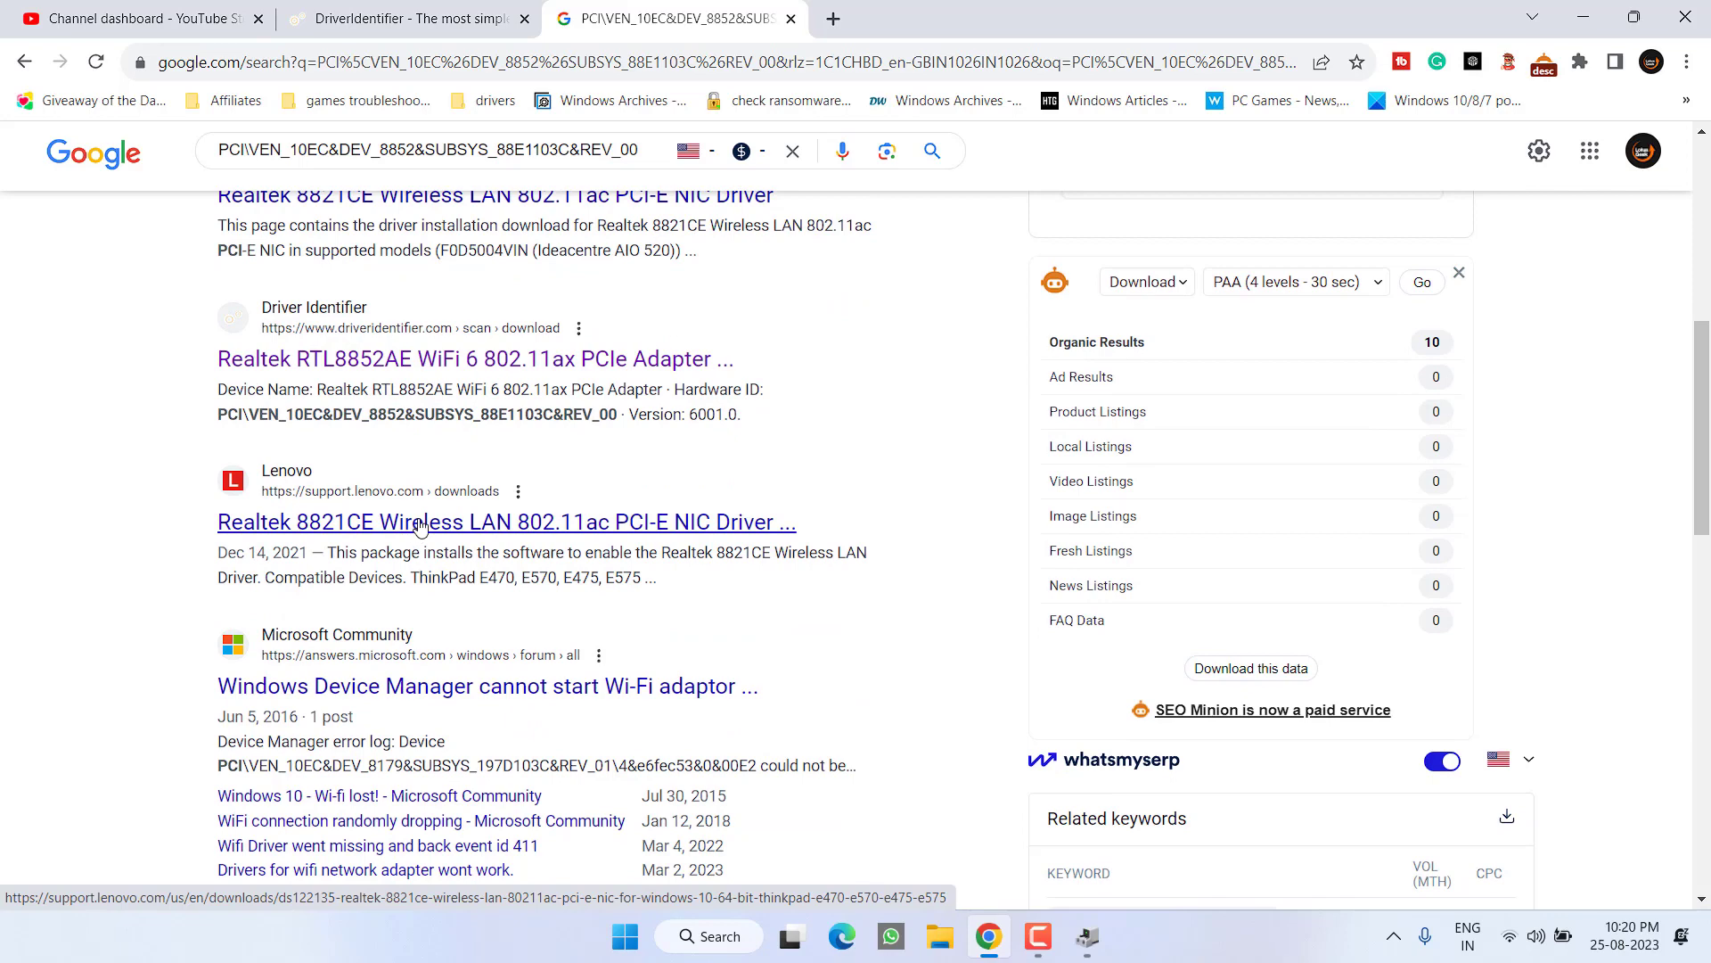
{"action": "left_click", "coordinate": [423, 522]}
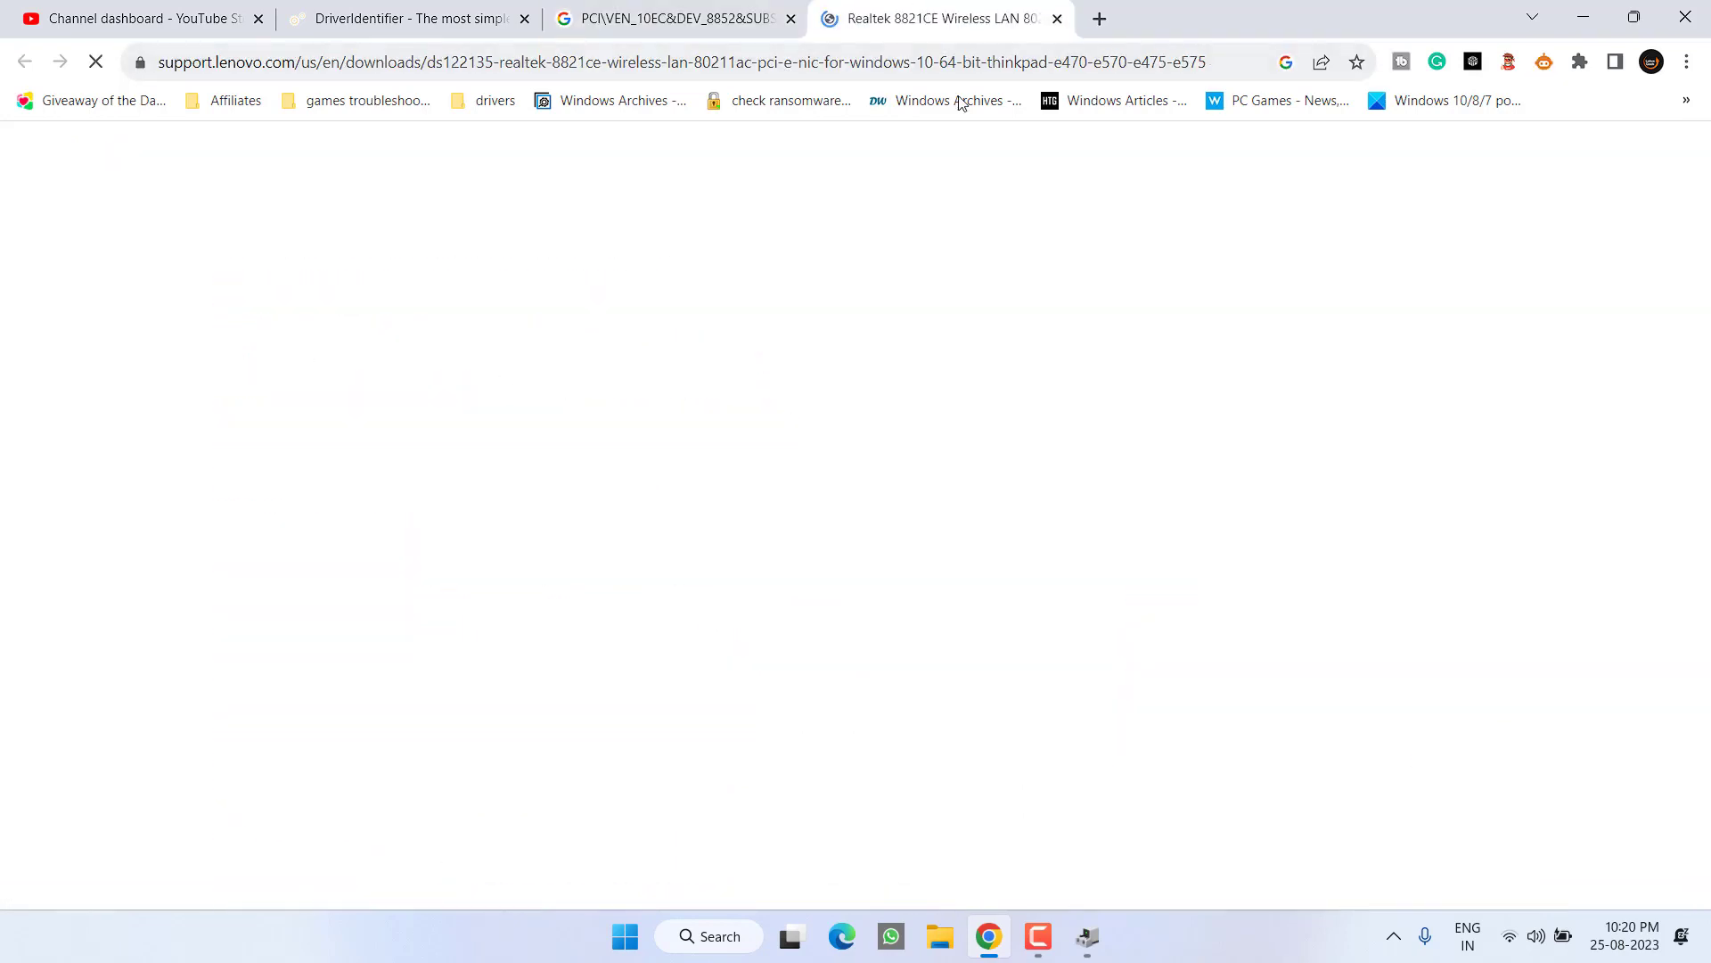
{"action": "scroll", "coordinate": [703, 473], "scroll_direction": "down", "scroll_amount": 2}
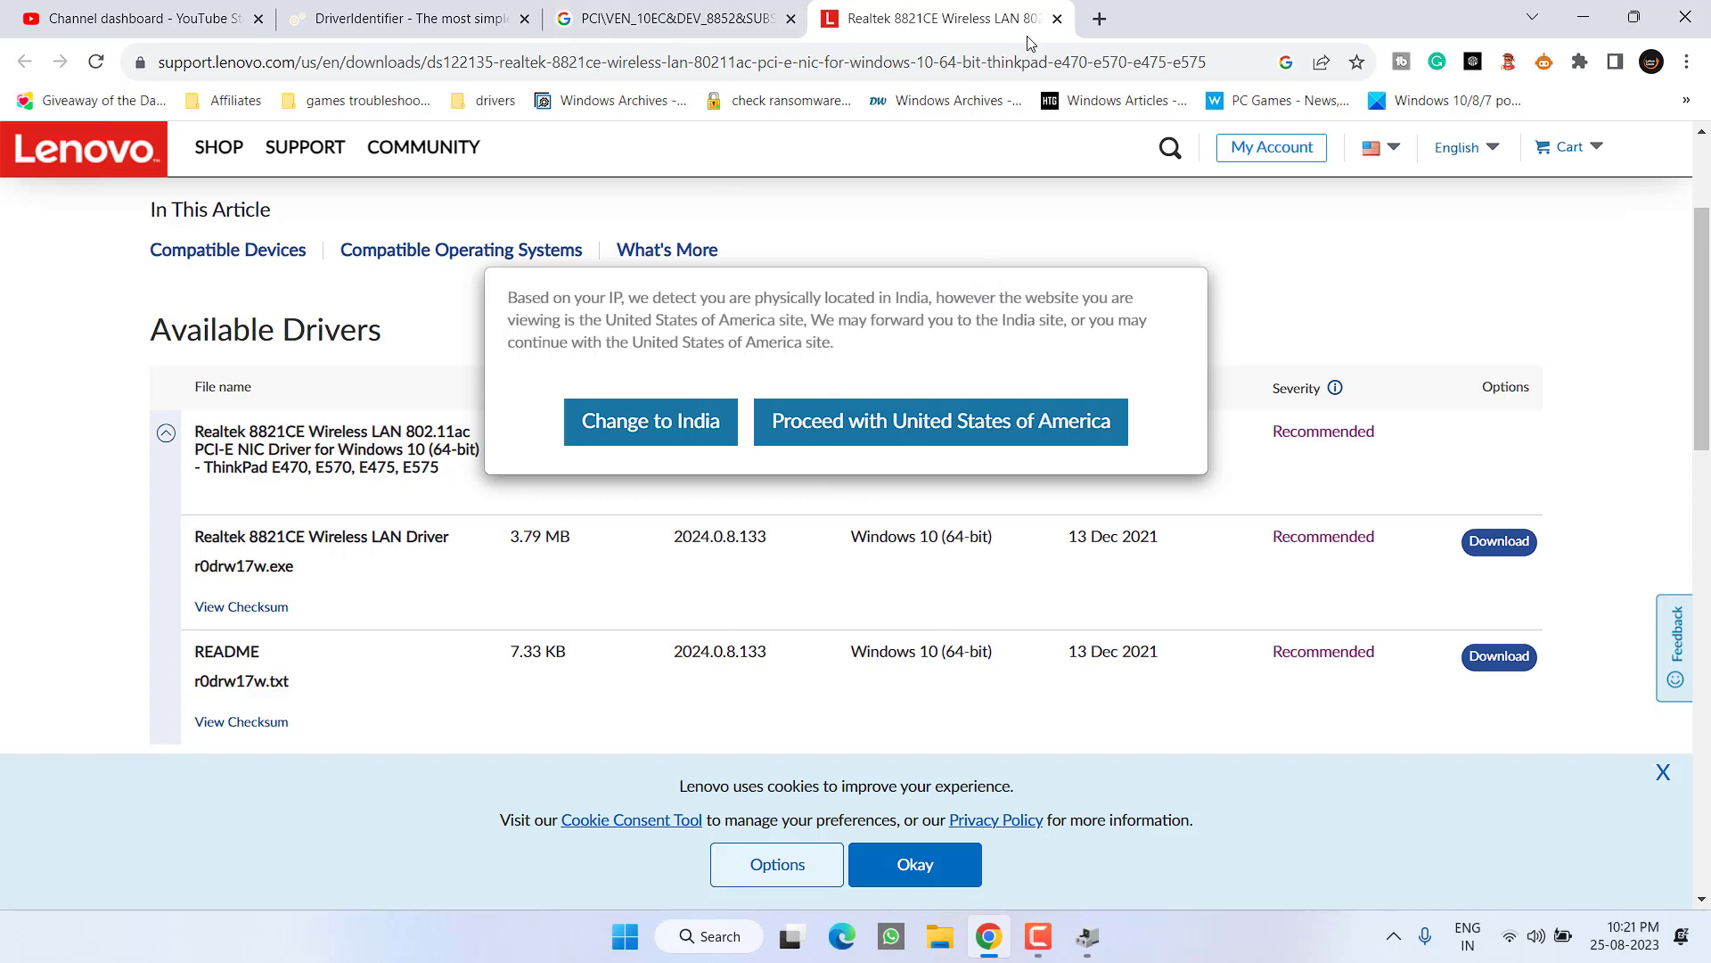
{"action": "left_click", "coordinate": [1057, 18]}
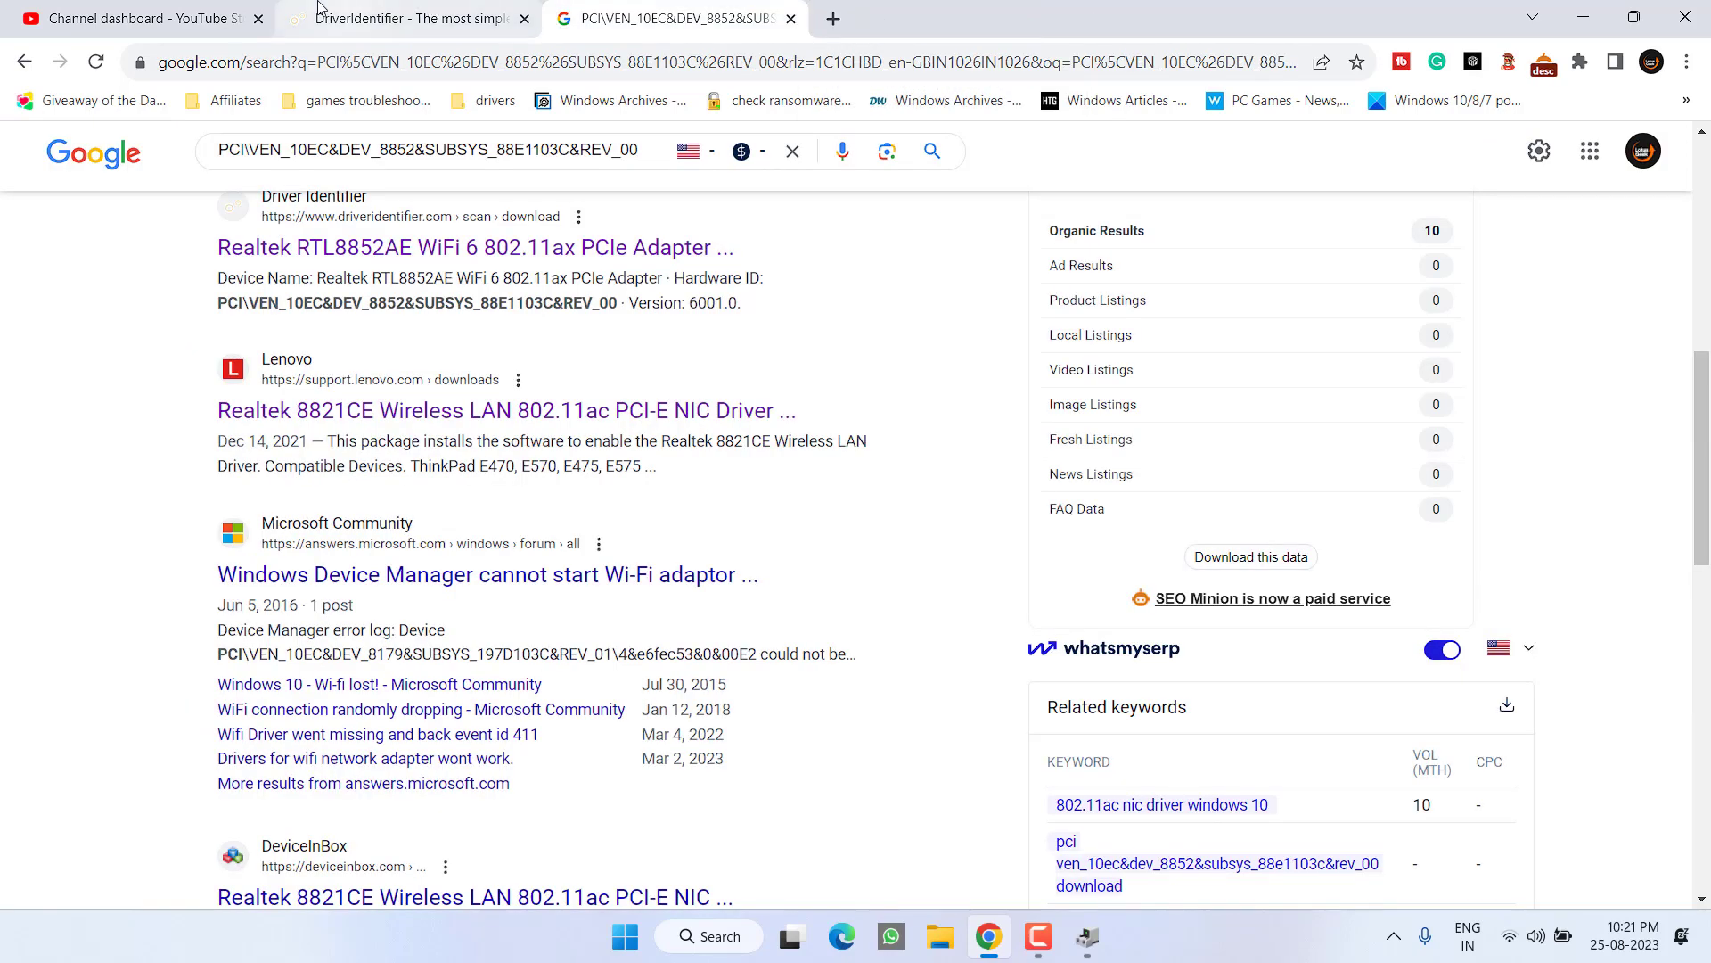
- Download driveridentifier_setup from the DriverIdentifier website to the Desktop and keep the file despite the browser's block
{"action": "left_click", "coordinate": [438, 11]}
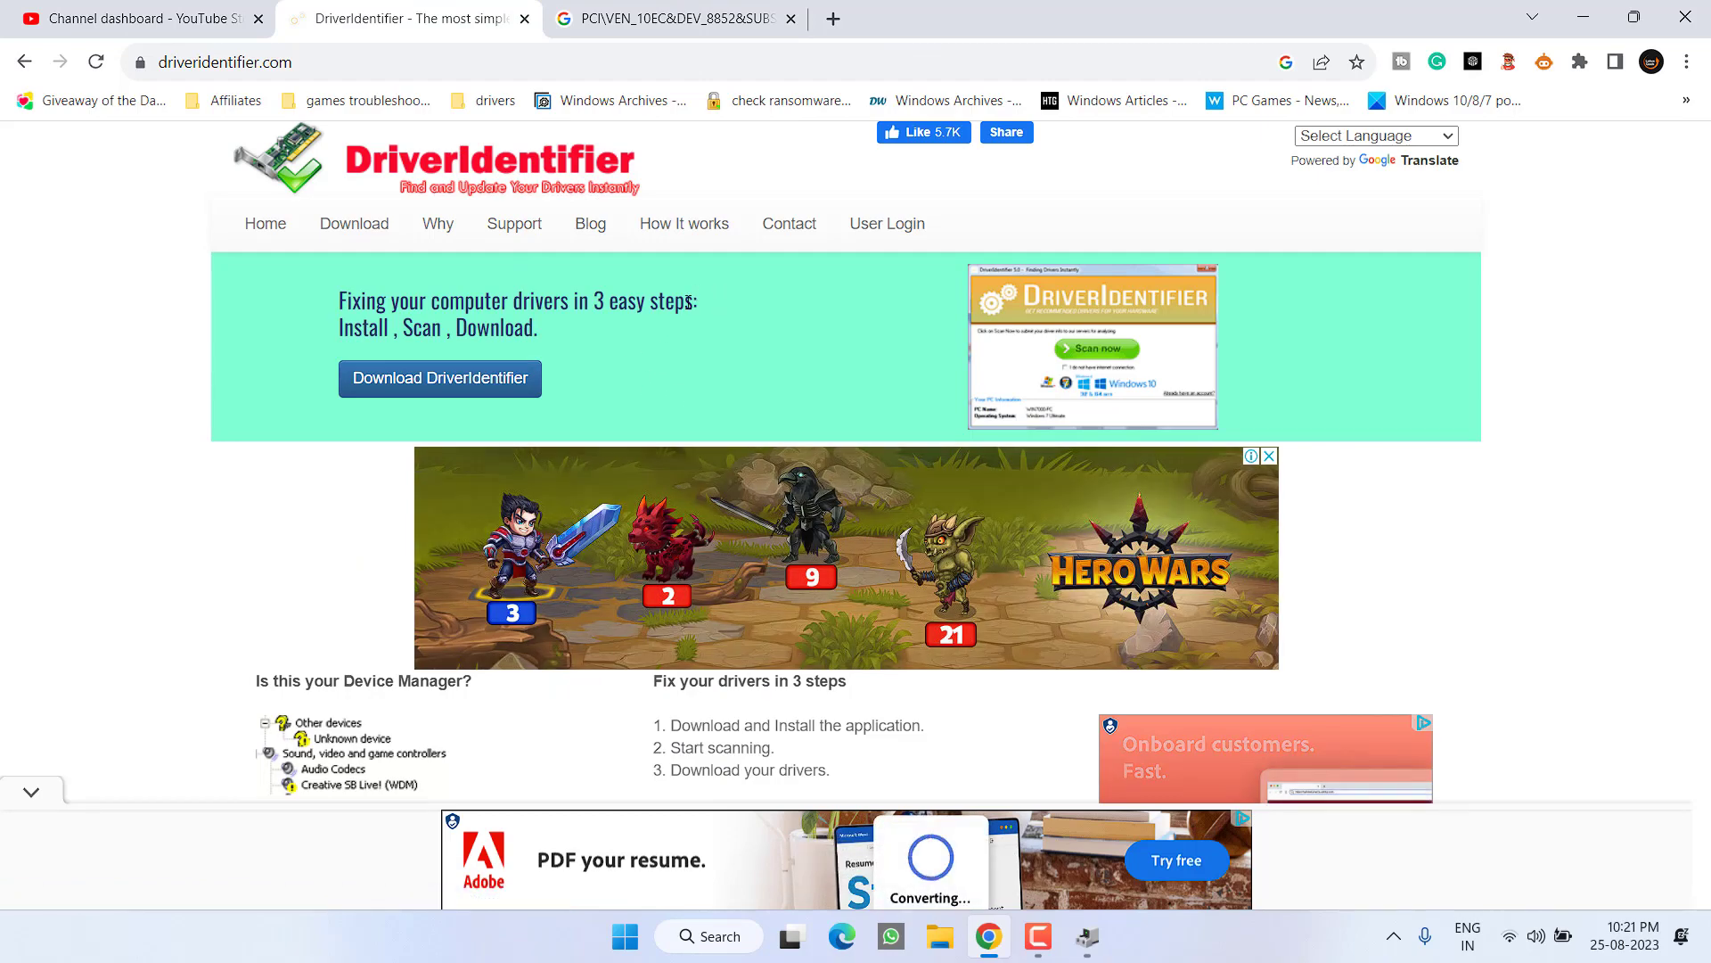
{"action": "scroll", "coordinate": [704, 267], "scroll_direction": "down", "scroll_amount": 5}
{"action": "scroll", "coordinate": [645, 275], "scroll_direction": "up", "scroll_amount": 5}
{"action": "scroll", "coordinate": [645, 274], "scroll_direction": "down", "scroll_amount": 5}
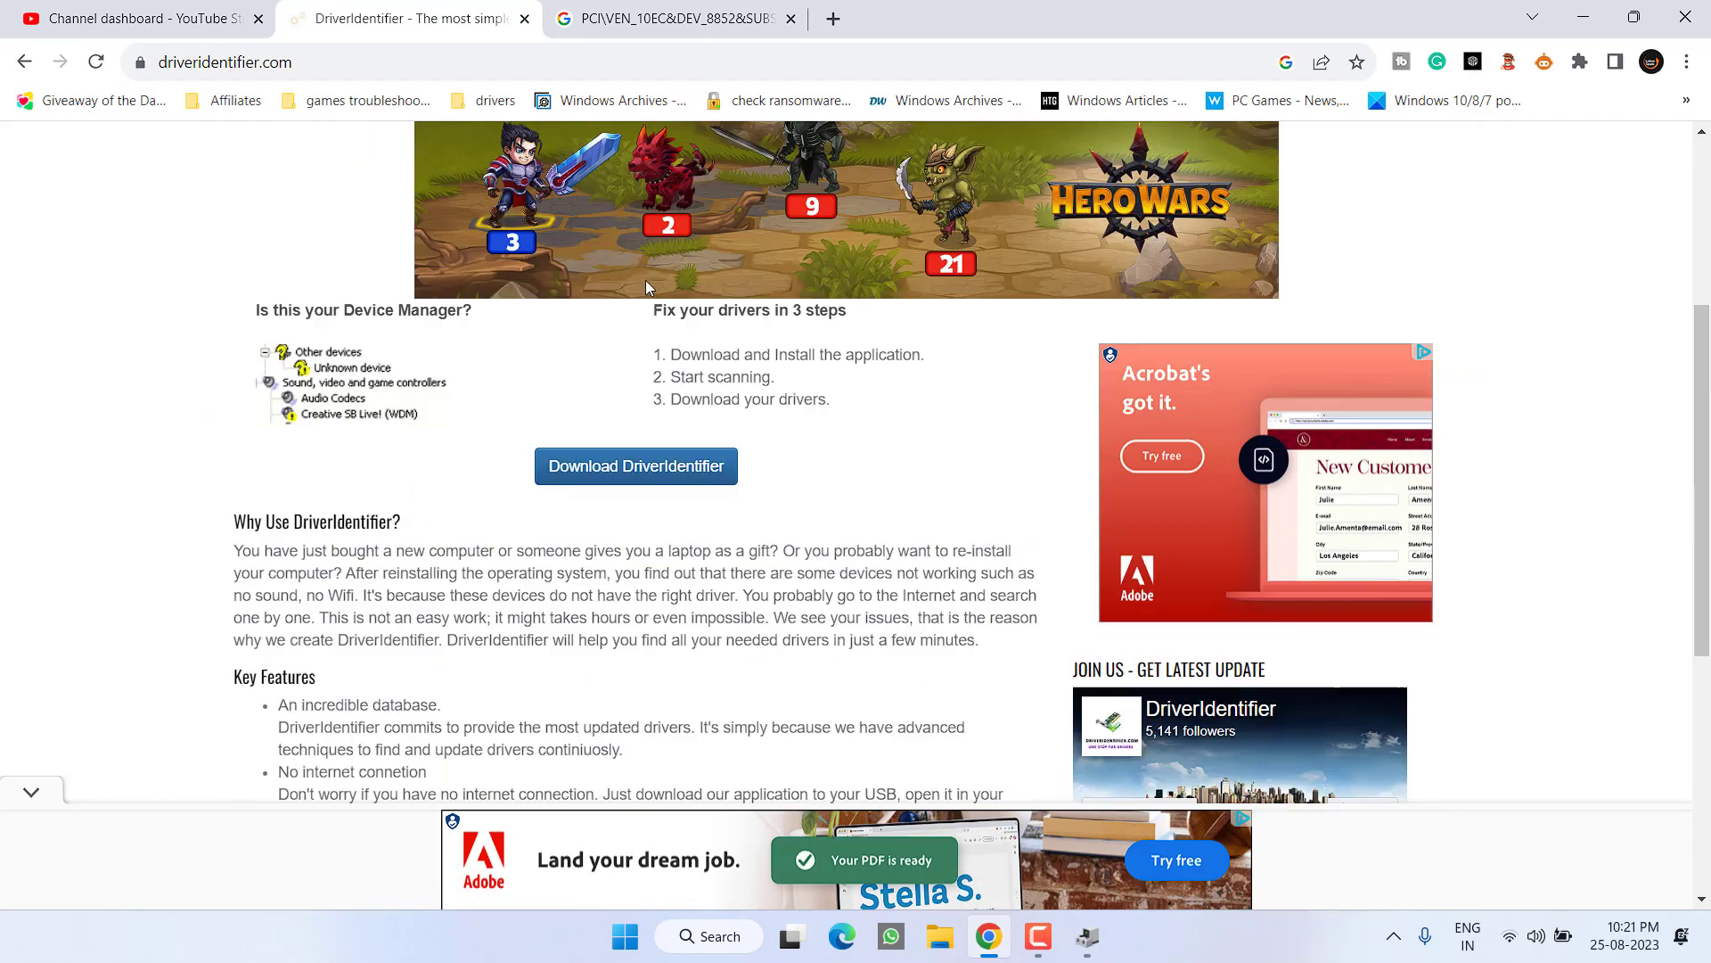
{"action": "scroll", "coordinate": [646, 283], "scroll_direction": "down", "scroll_amount": 1}
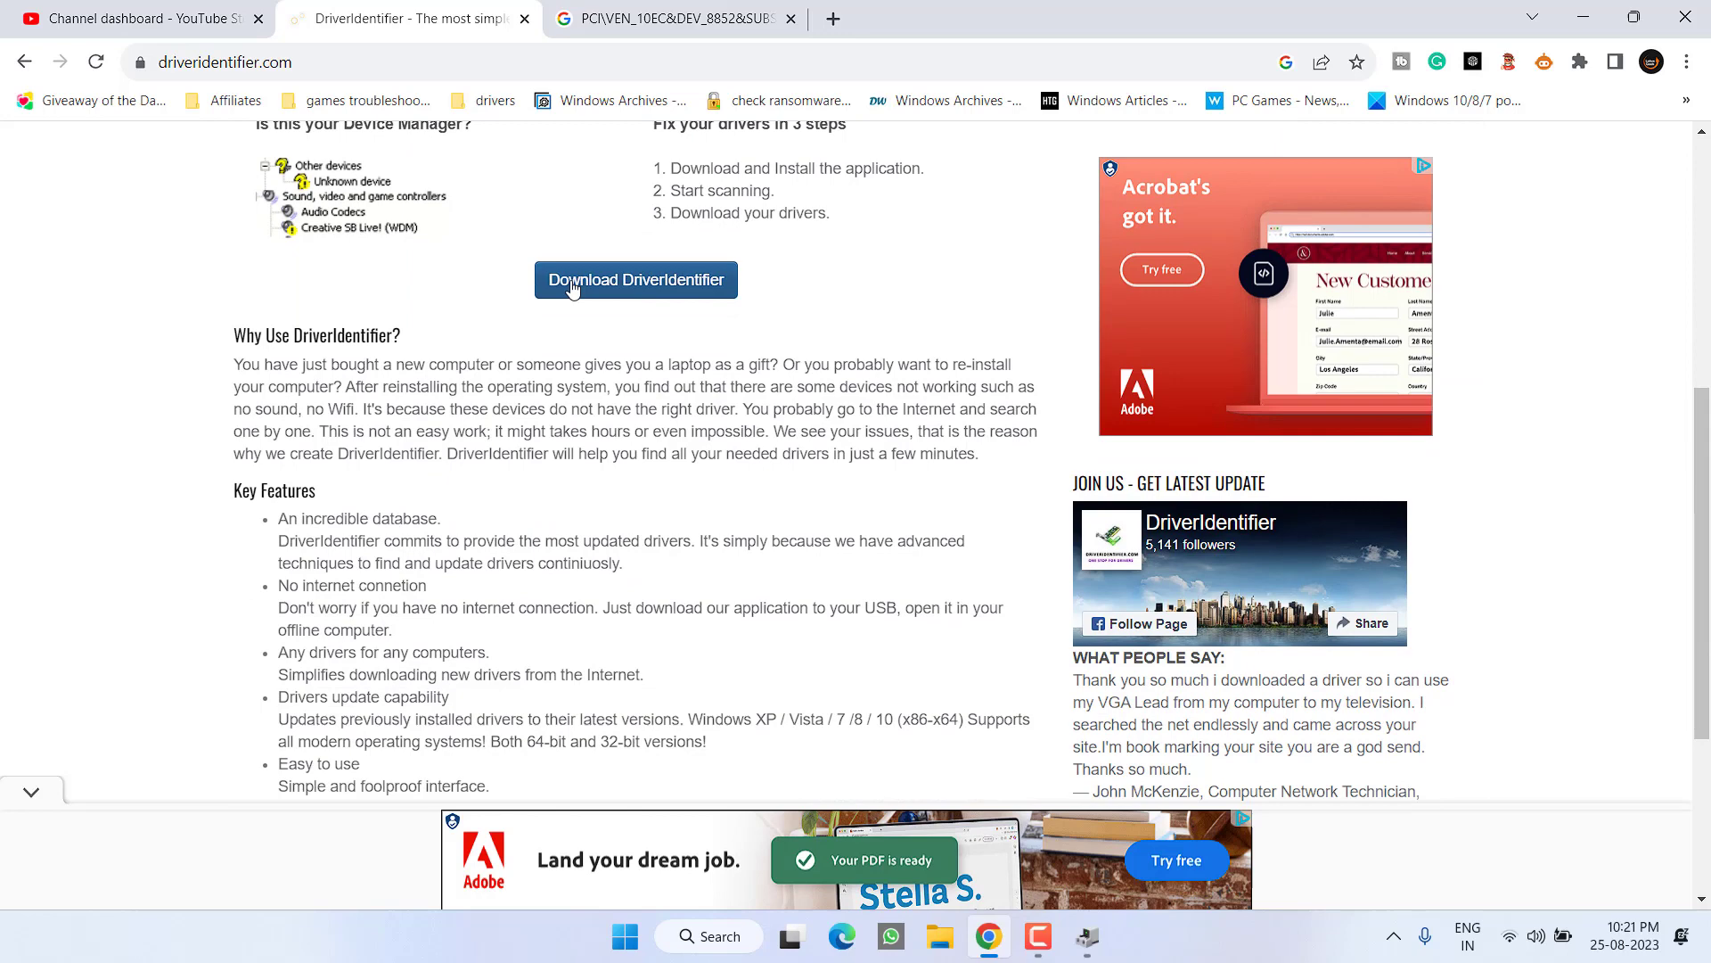
{"action": "left_click", "coordinate": [645, 285]}
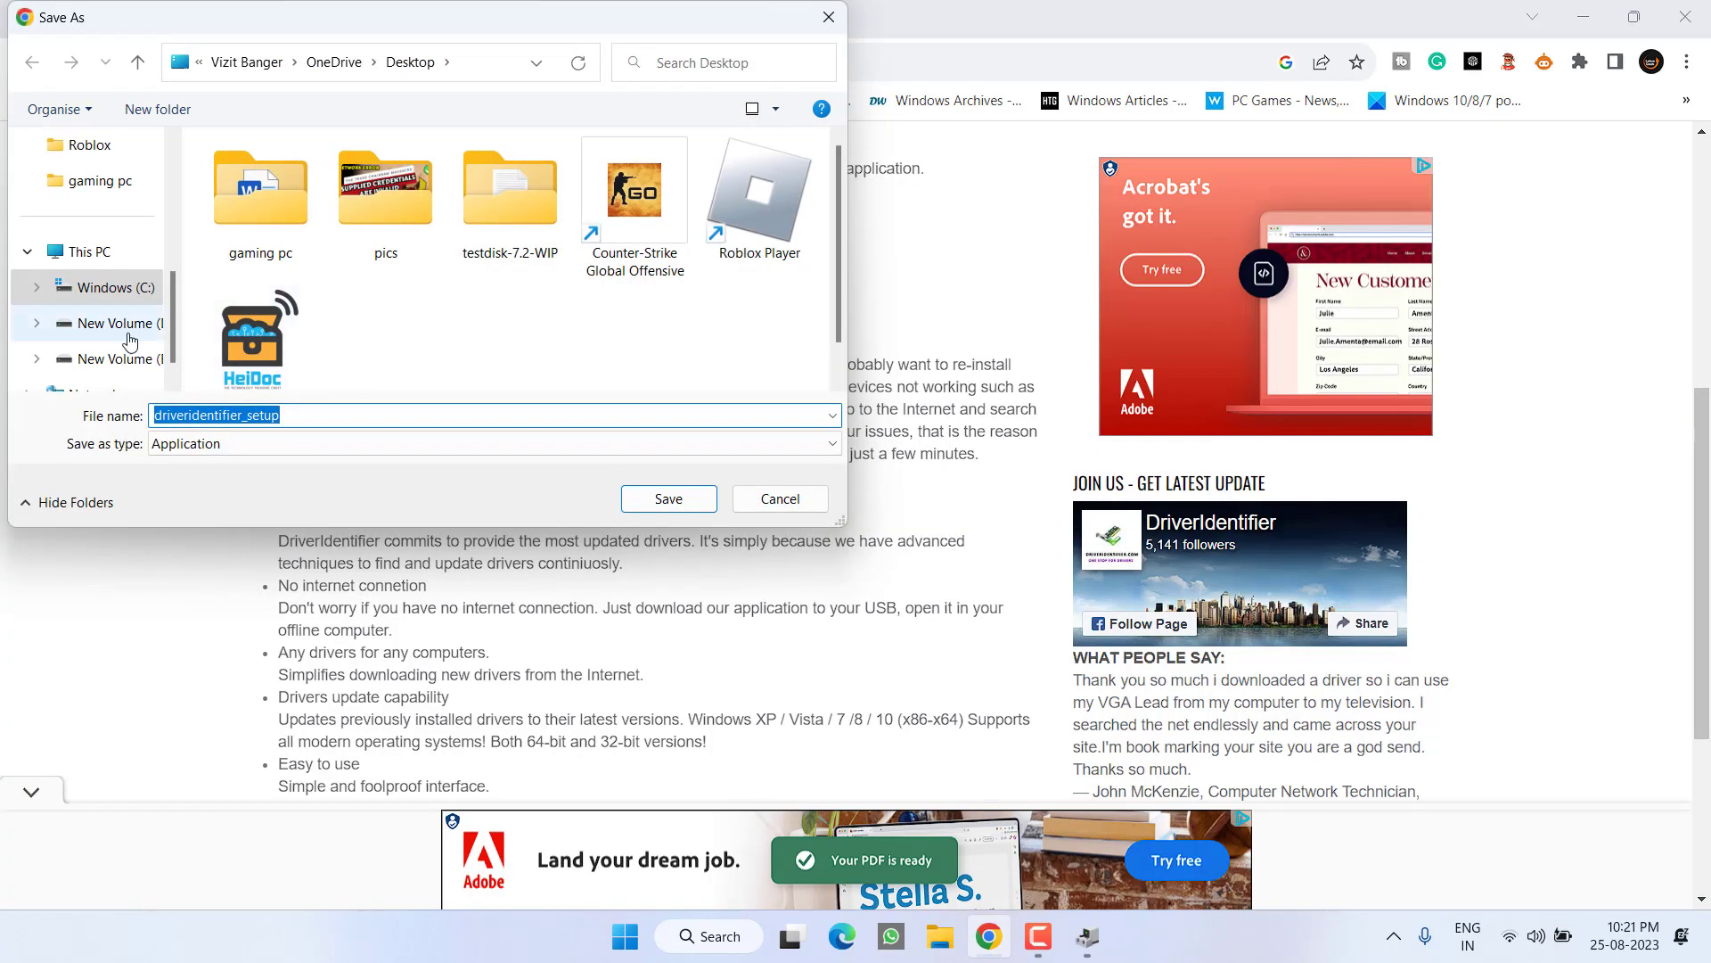
{"action": "scroll", "coordinate": [89, 303], "scroll_direction": "up", "scroll_amount": 5}
{"action": "left_click", "coordinate": [86, 218]}
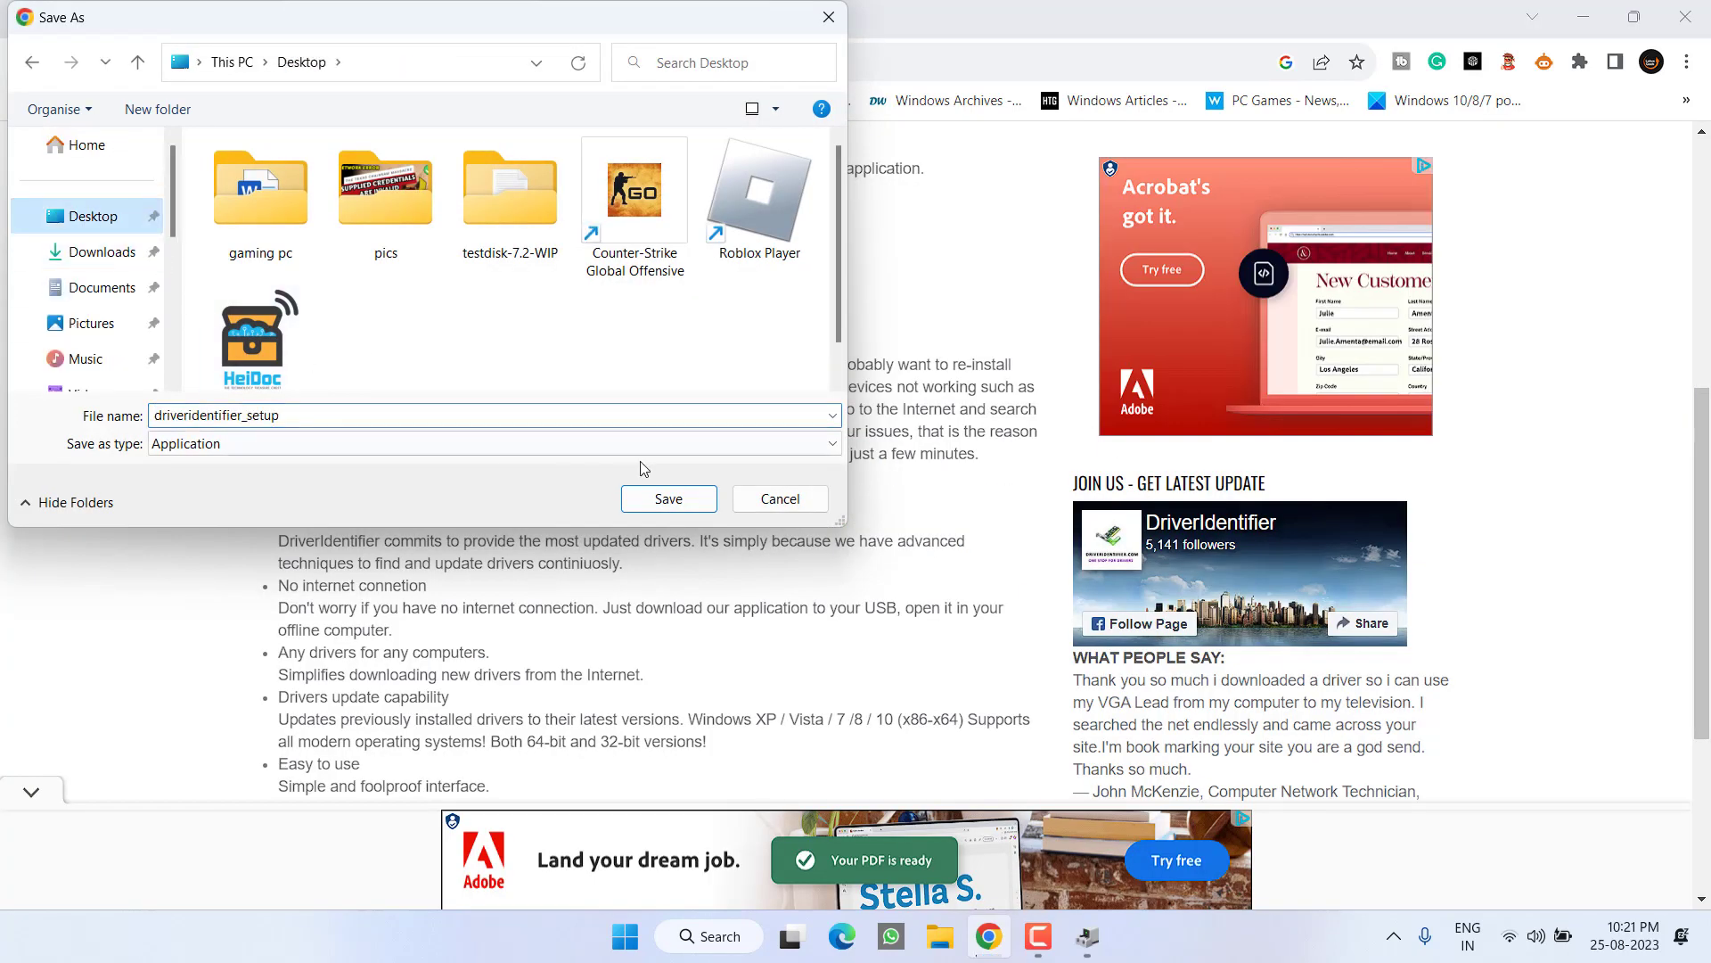
{"action": "left_click", "coordinate": [668, 498]}
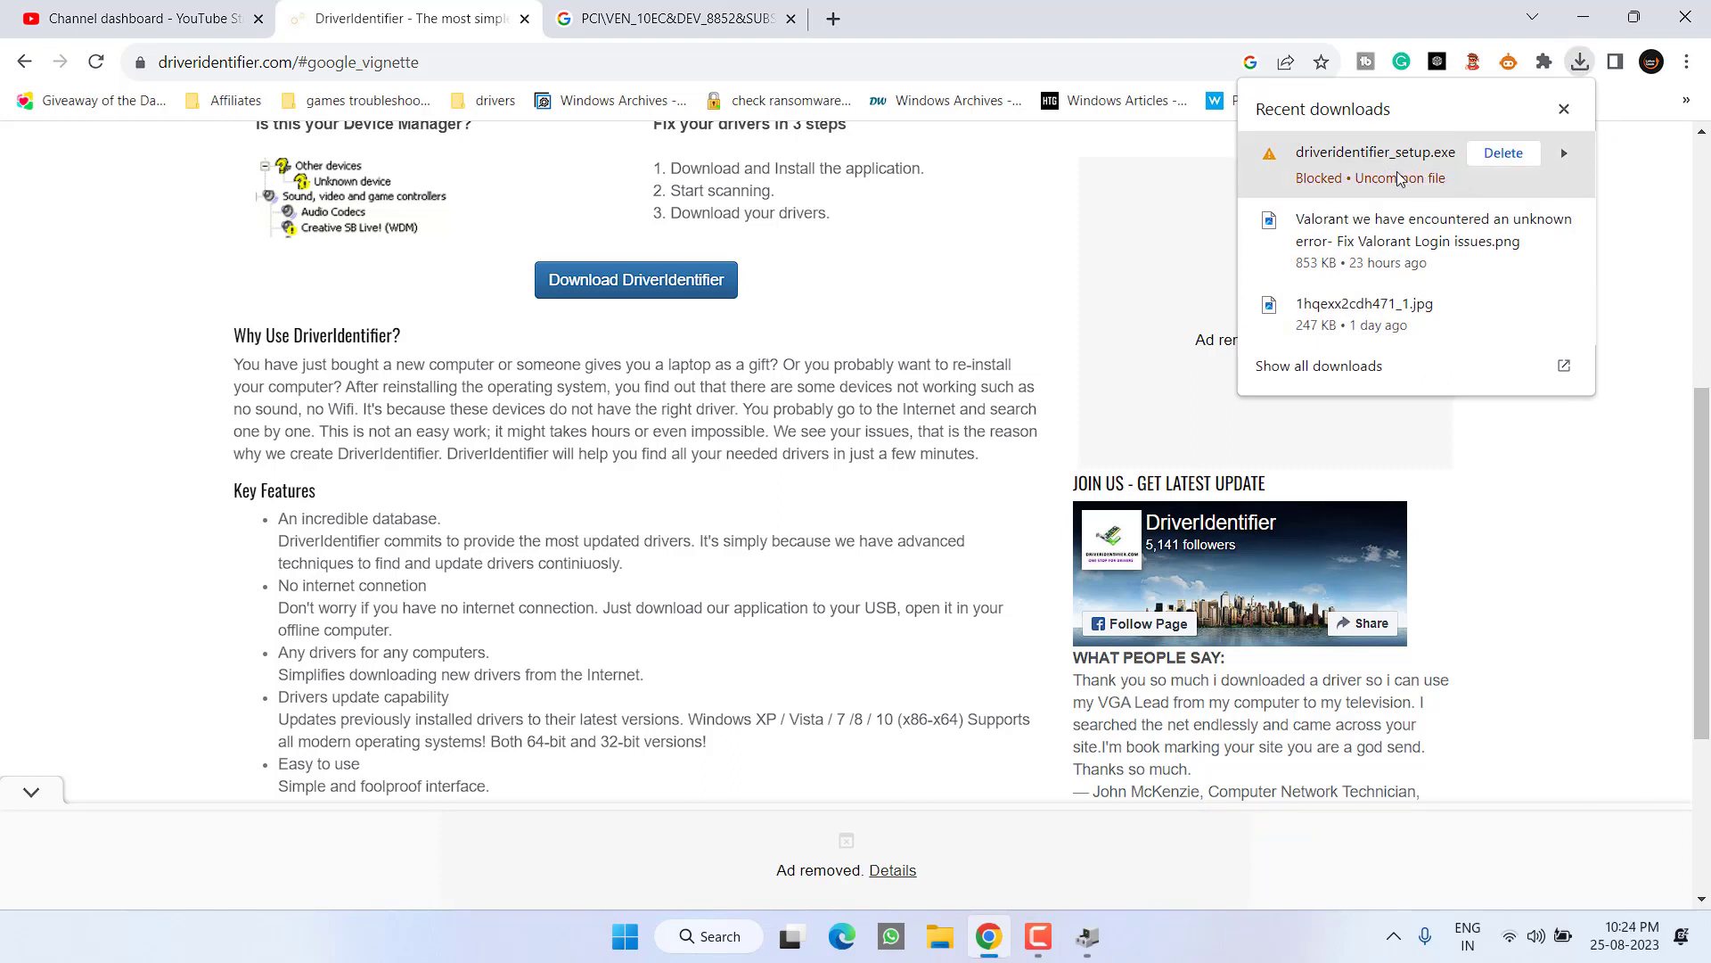
{"action": "left_click", "coordinate": [1566, 158]}
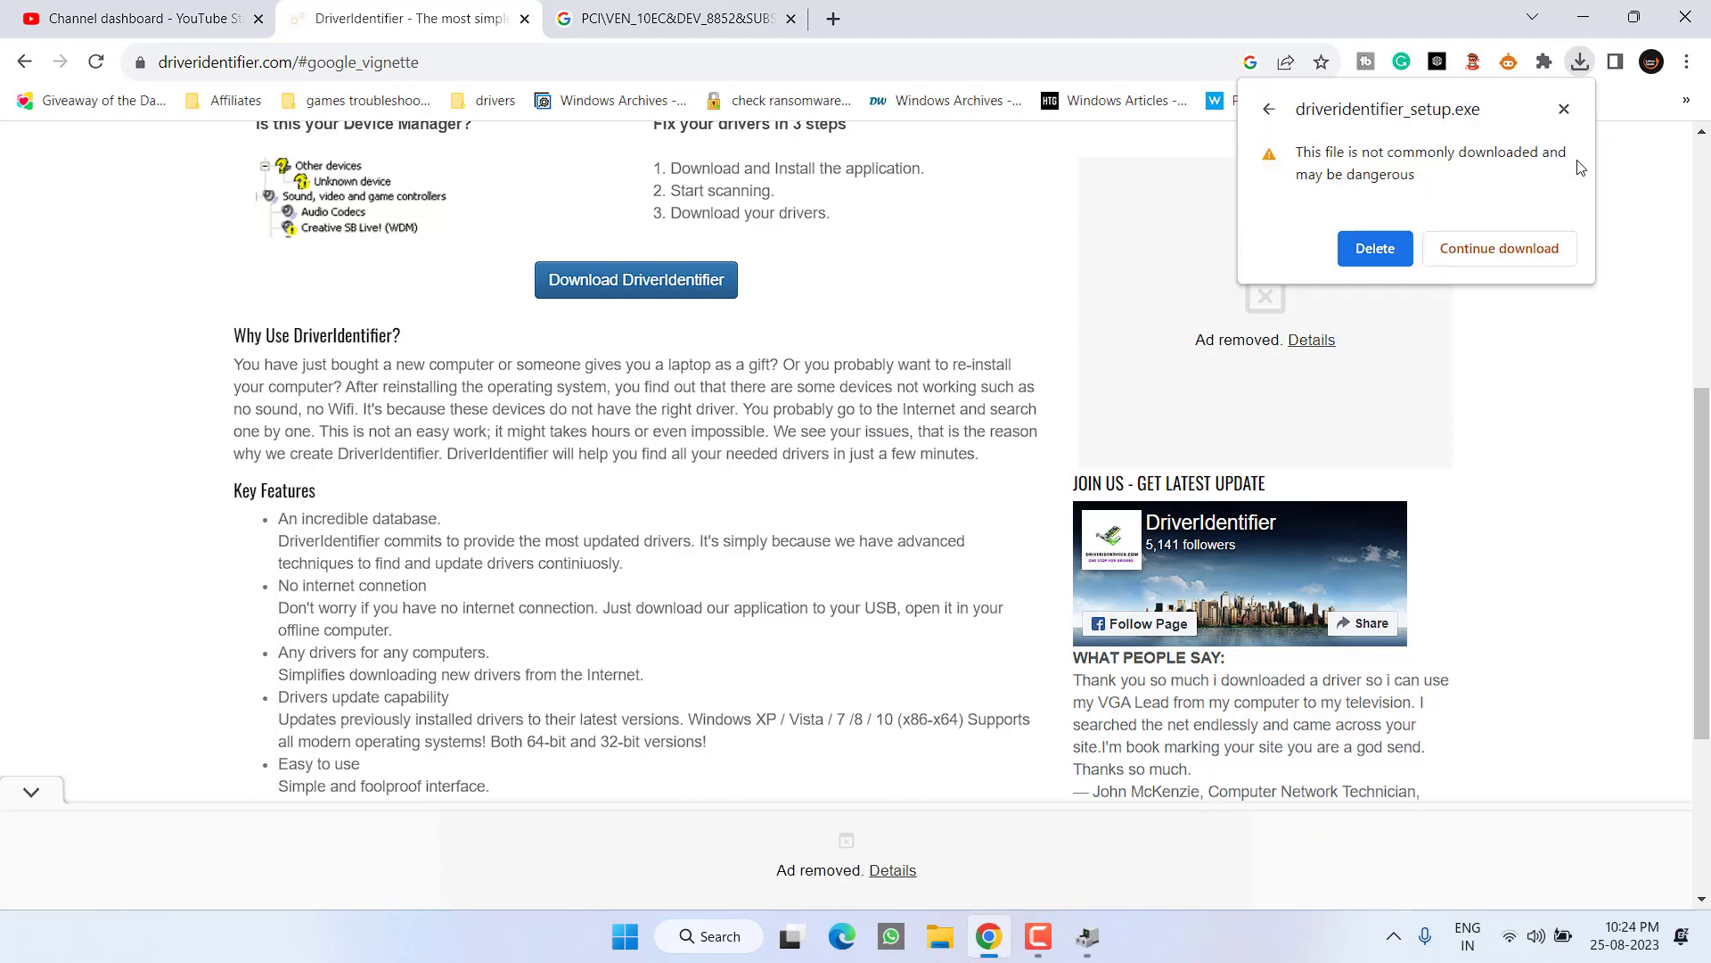
{"action": "left_click", "coordinate": [1503, 253]}
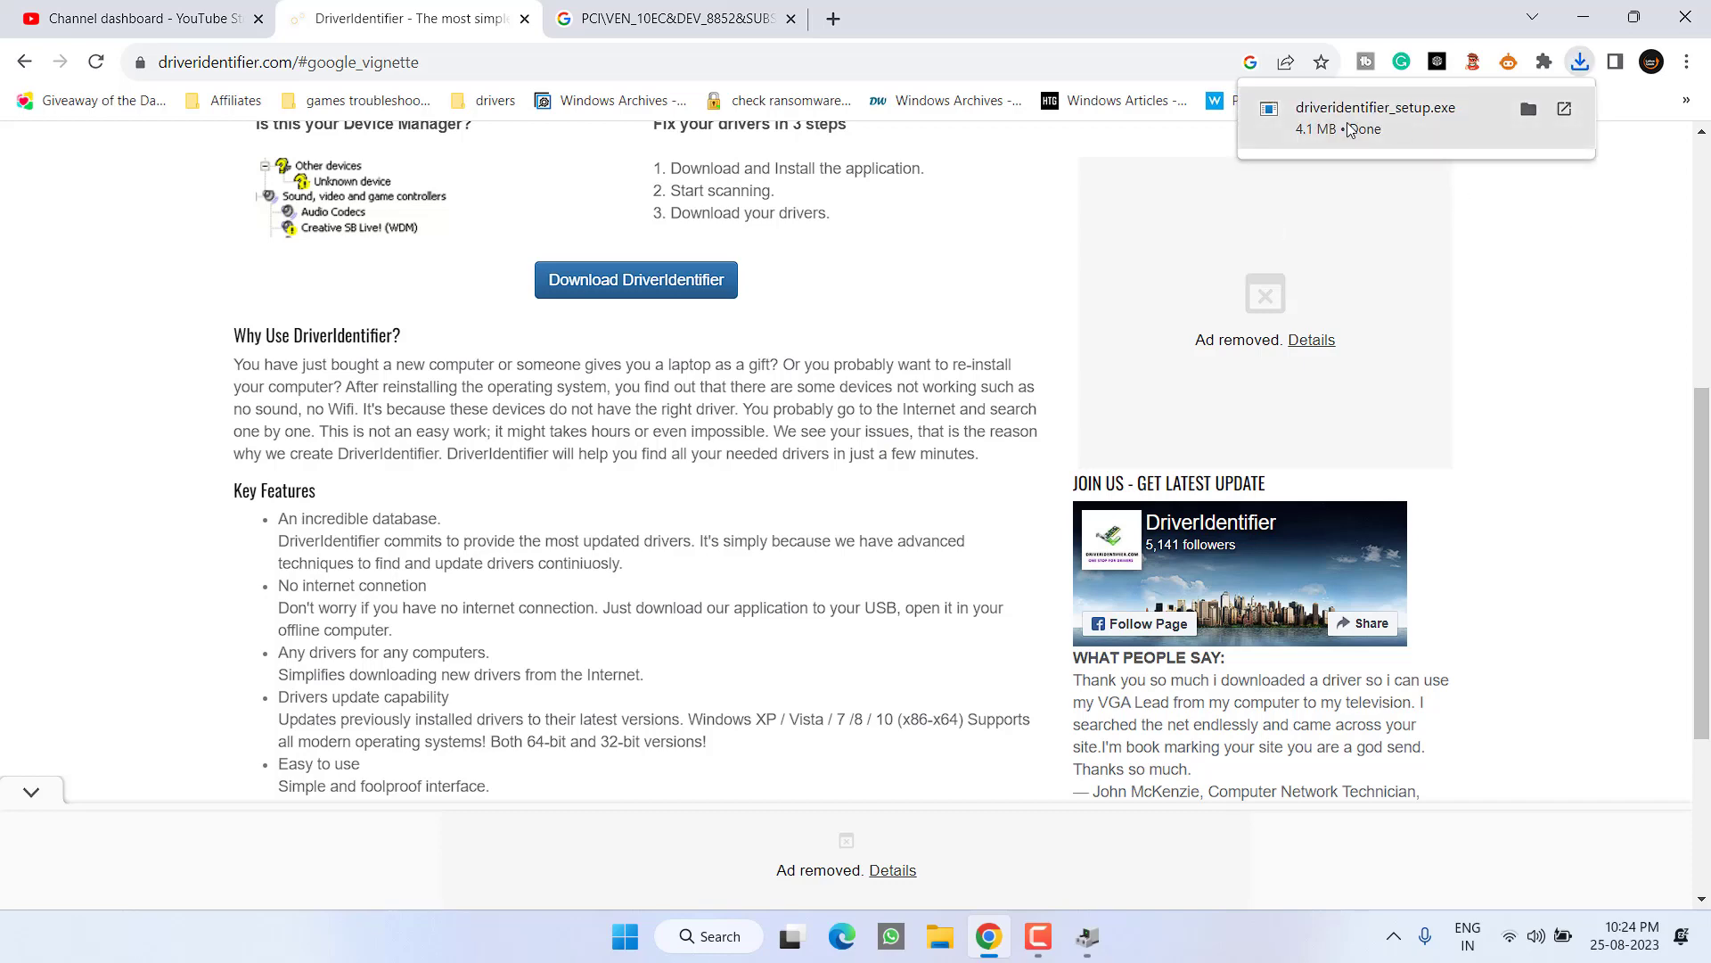
- Run the downloaded driveridentifier_setup.exe, accept the license agreement and complete the DriverIdentifier installation
{"action": "left_click", "coordinate": [1350, 129]}
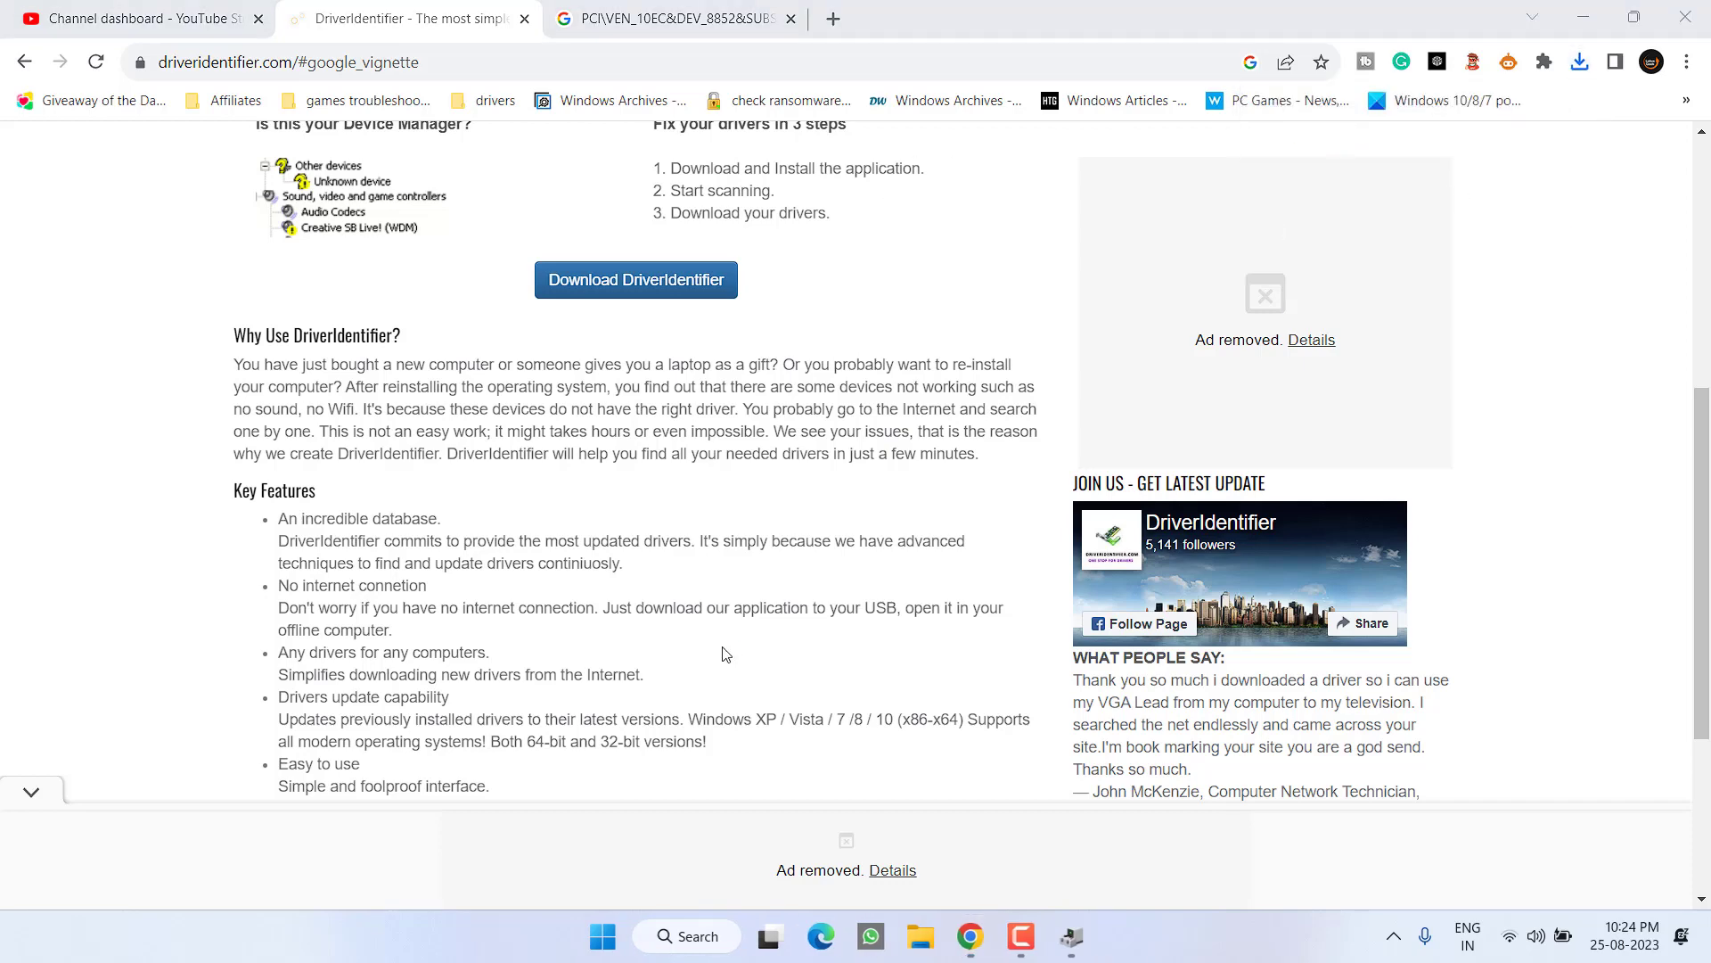
{"action": "left_click", "coordinate": [664, 574]}
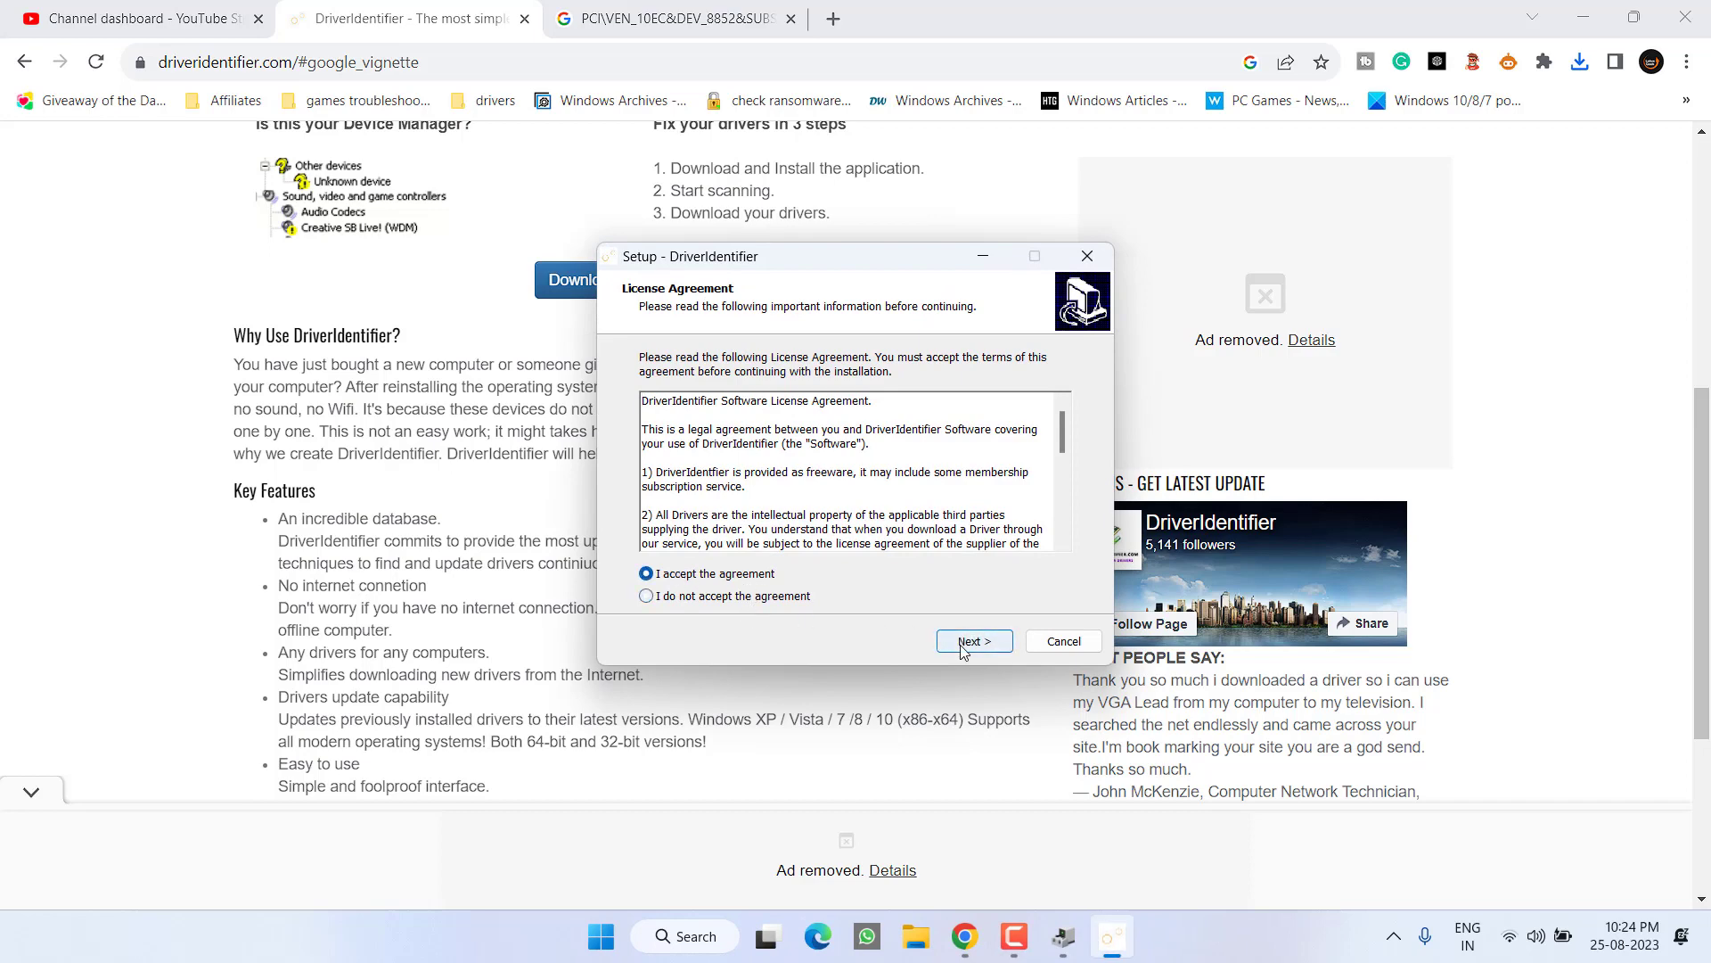
{"action": "left_click", "coordinate": [975, 640]}
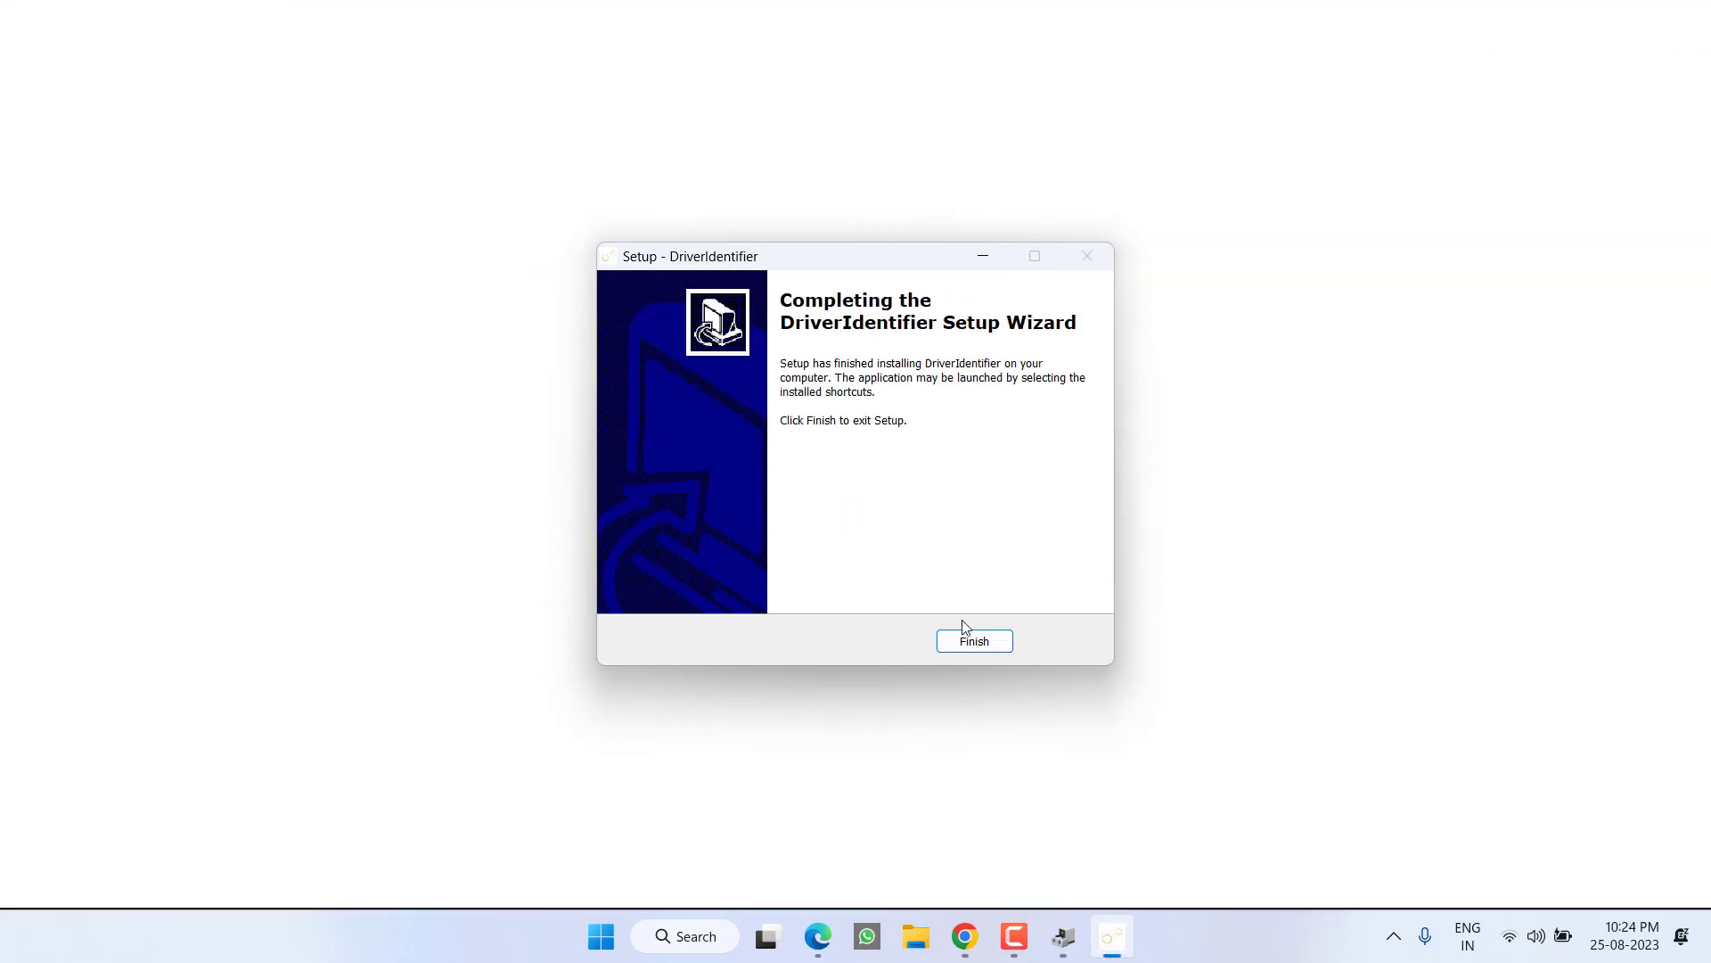
{"action": "left_click", "coordinate": [974, 640]}
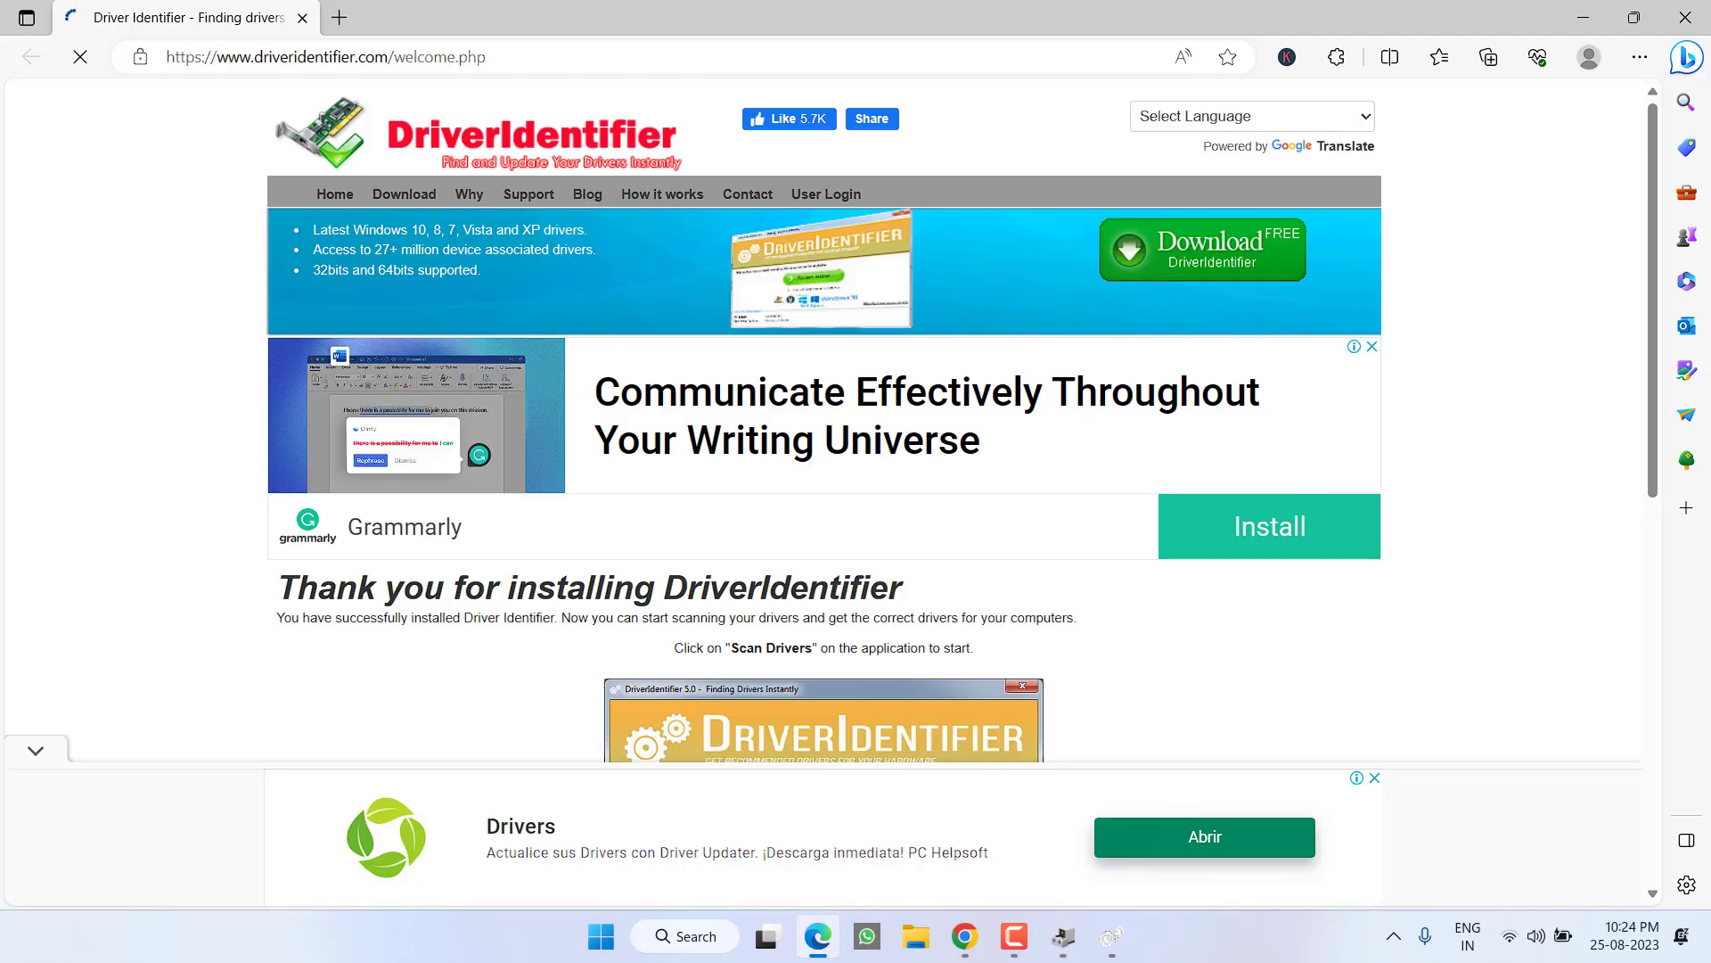
- Close the DriverIdentifier welcome page, minimize Chrome and enable the "I do not have internet connection" option in DriverIdentifier
{"action": "left_click", "coordinate": [1685, 17]}
{"action": "left_click", "coordinate": [1034, 670]}
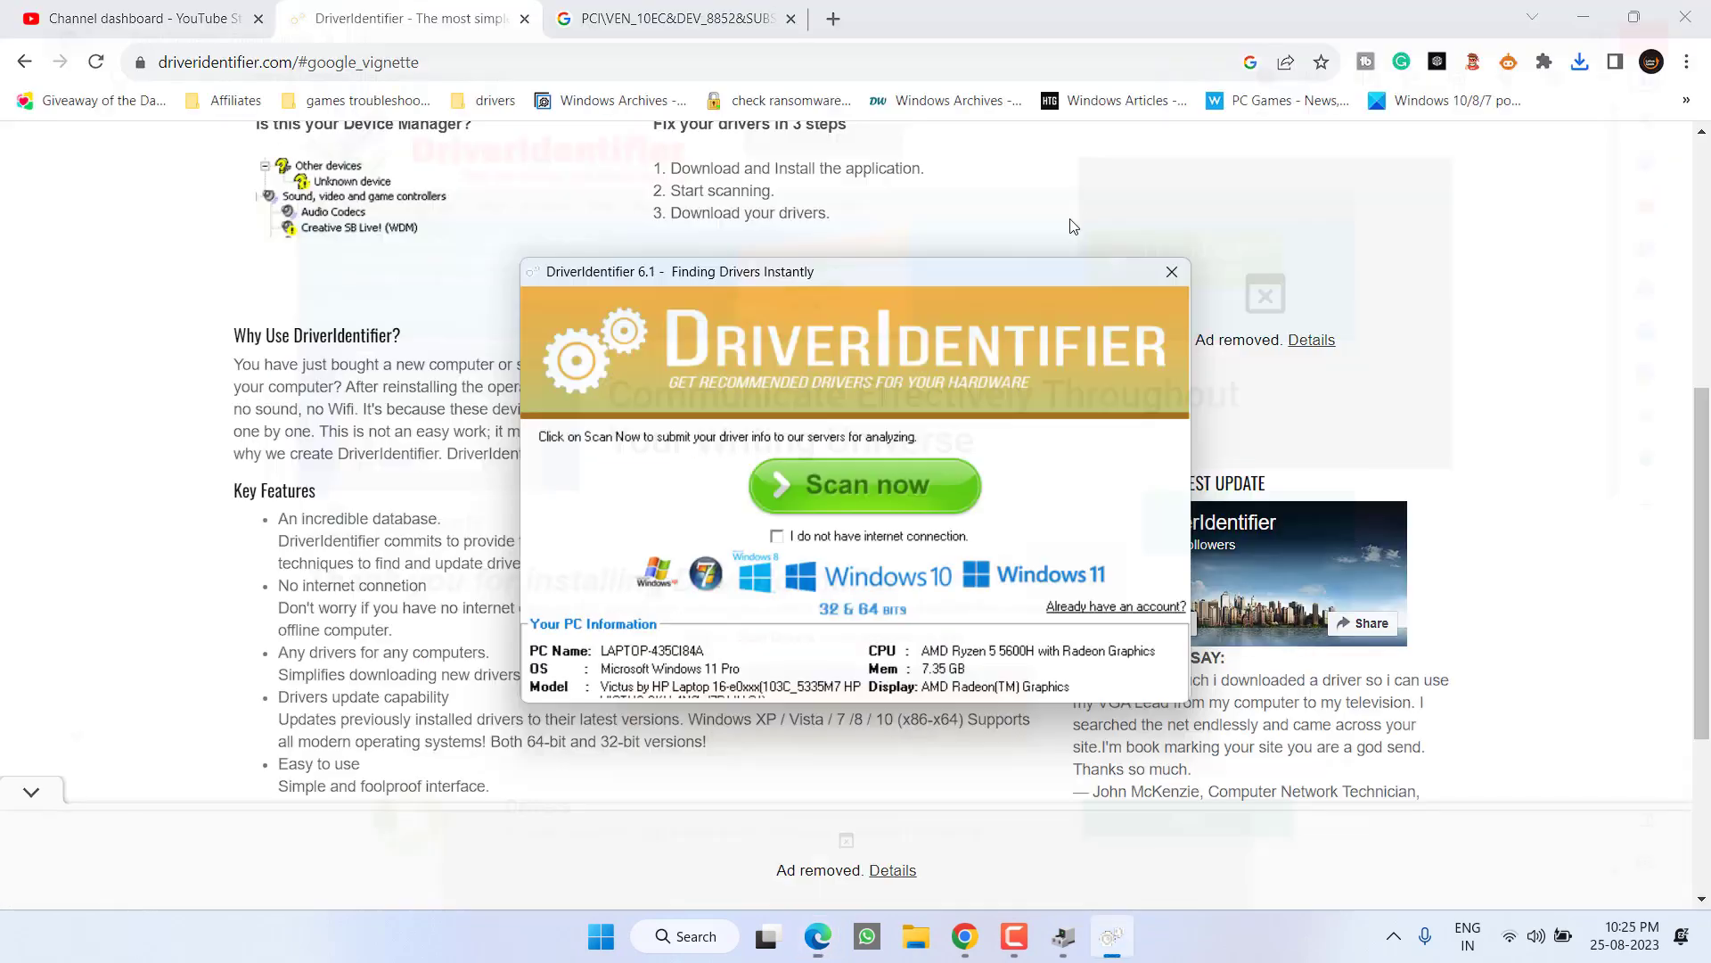
{"action": "left_click", "coordinate": [1589, 17]}
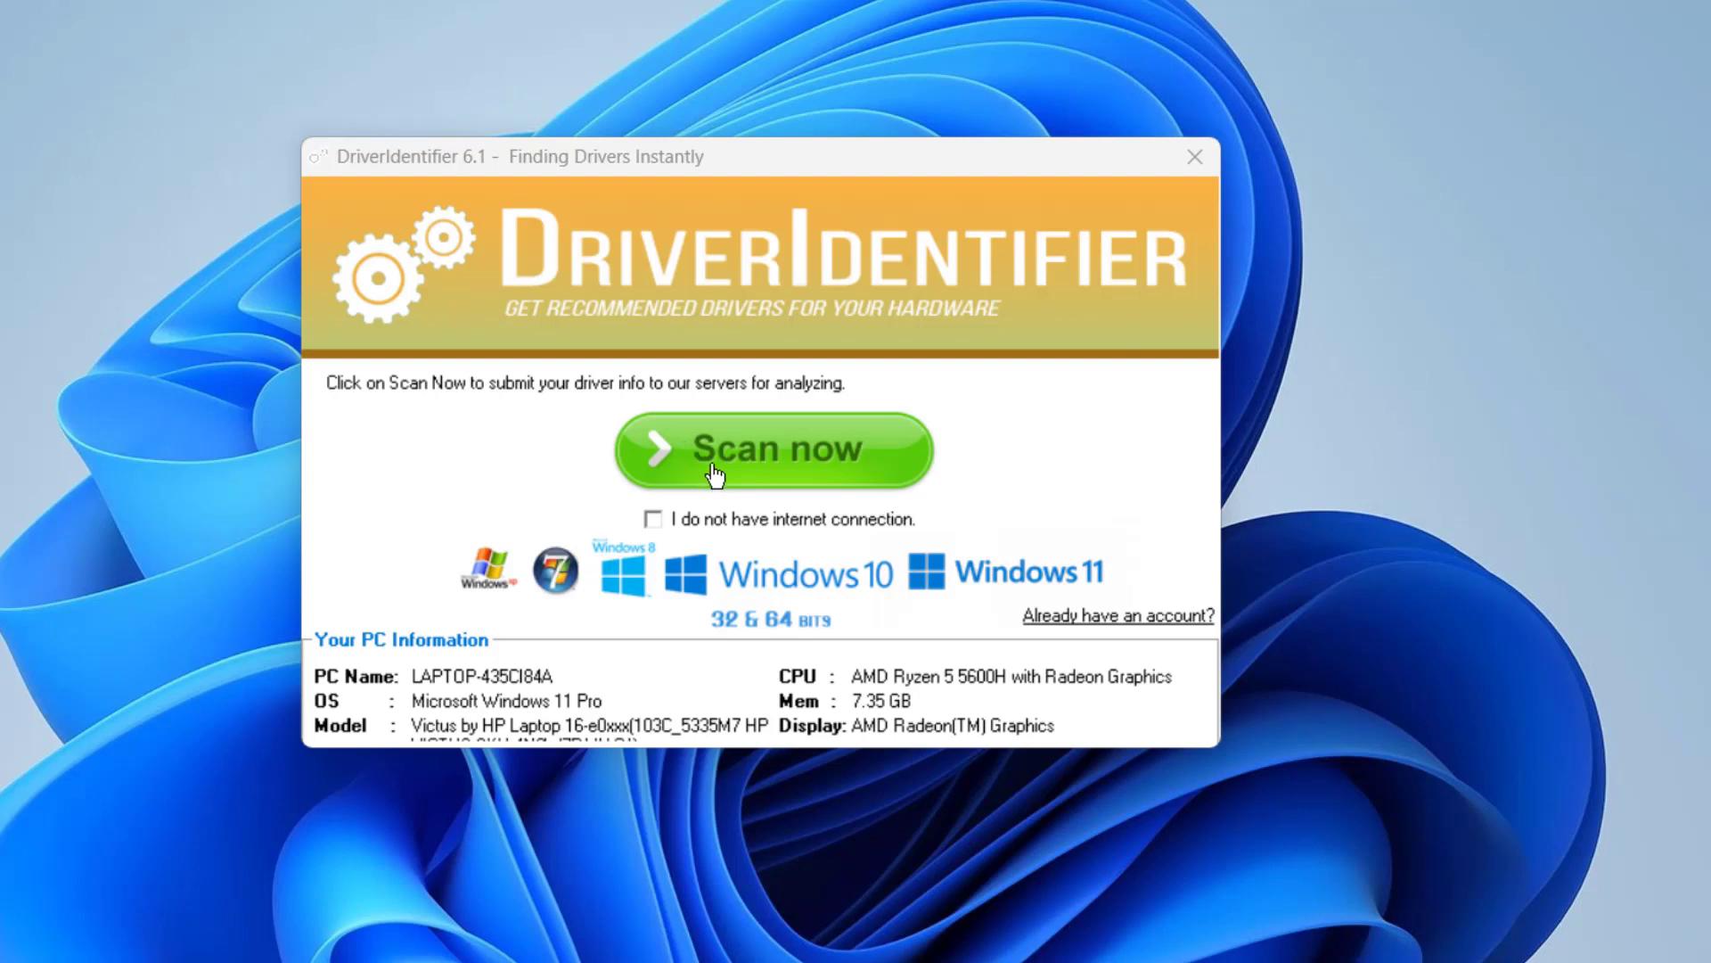
{"action": "left_click", "coordinate": [715, 521]}
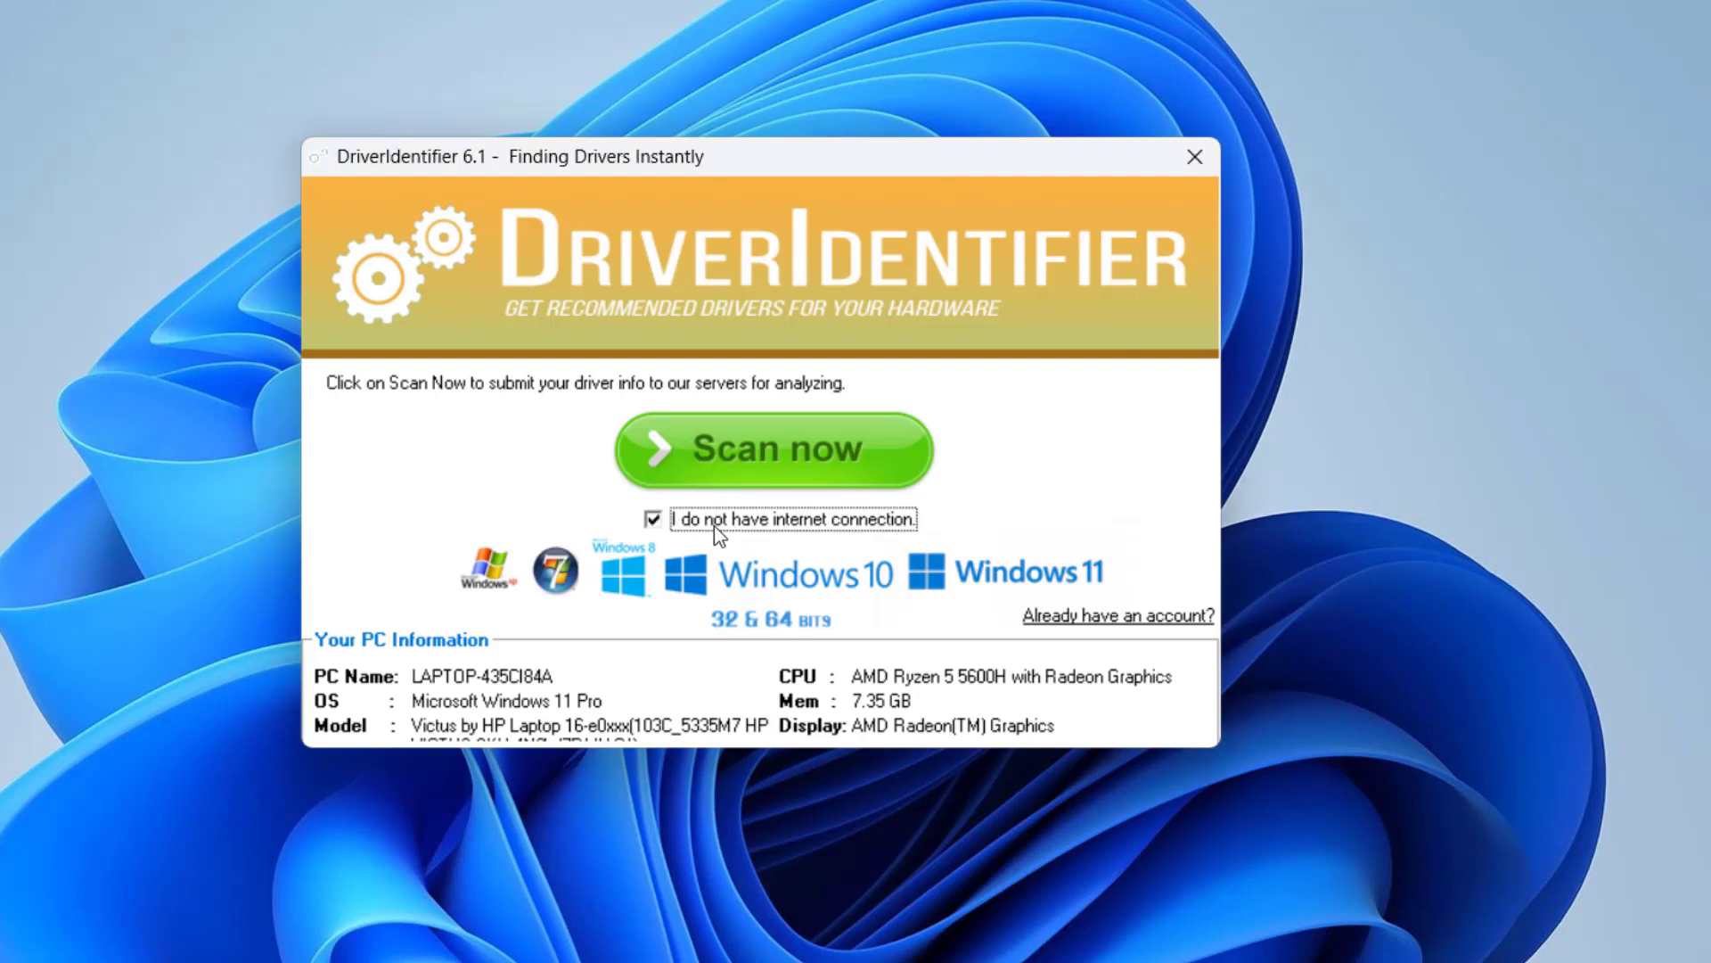
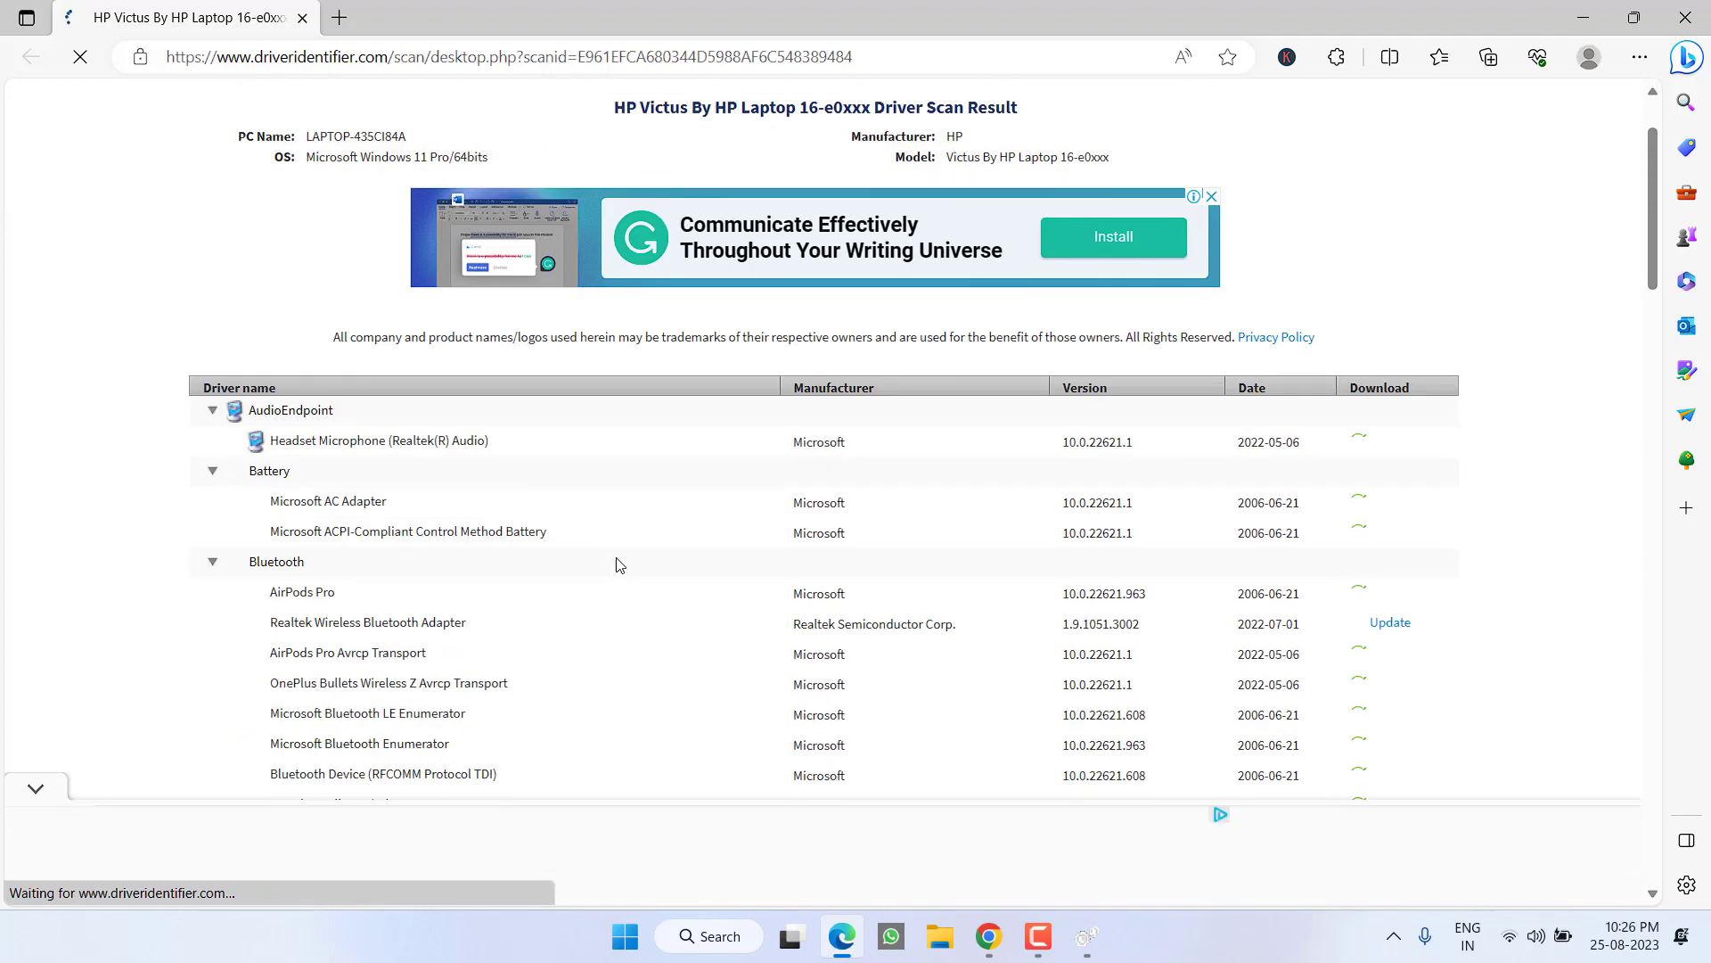
- Open the update for the Realtek RTL8852AE WiFi 6 802.11ax PCIe Adapter from the scan results and dismiss the ad
{"action": "scroll", "coordinate": [643, 515], "scroll_direction": "down", "scroll_amount": 1}
{"action": "scroll", "coordinate": [648, 516], "scroll_direction": "down", "scroll_amount": 5}
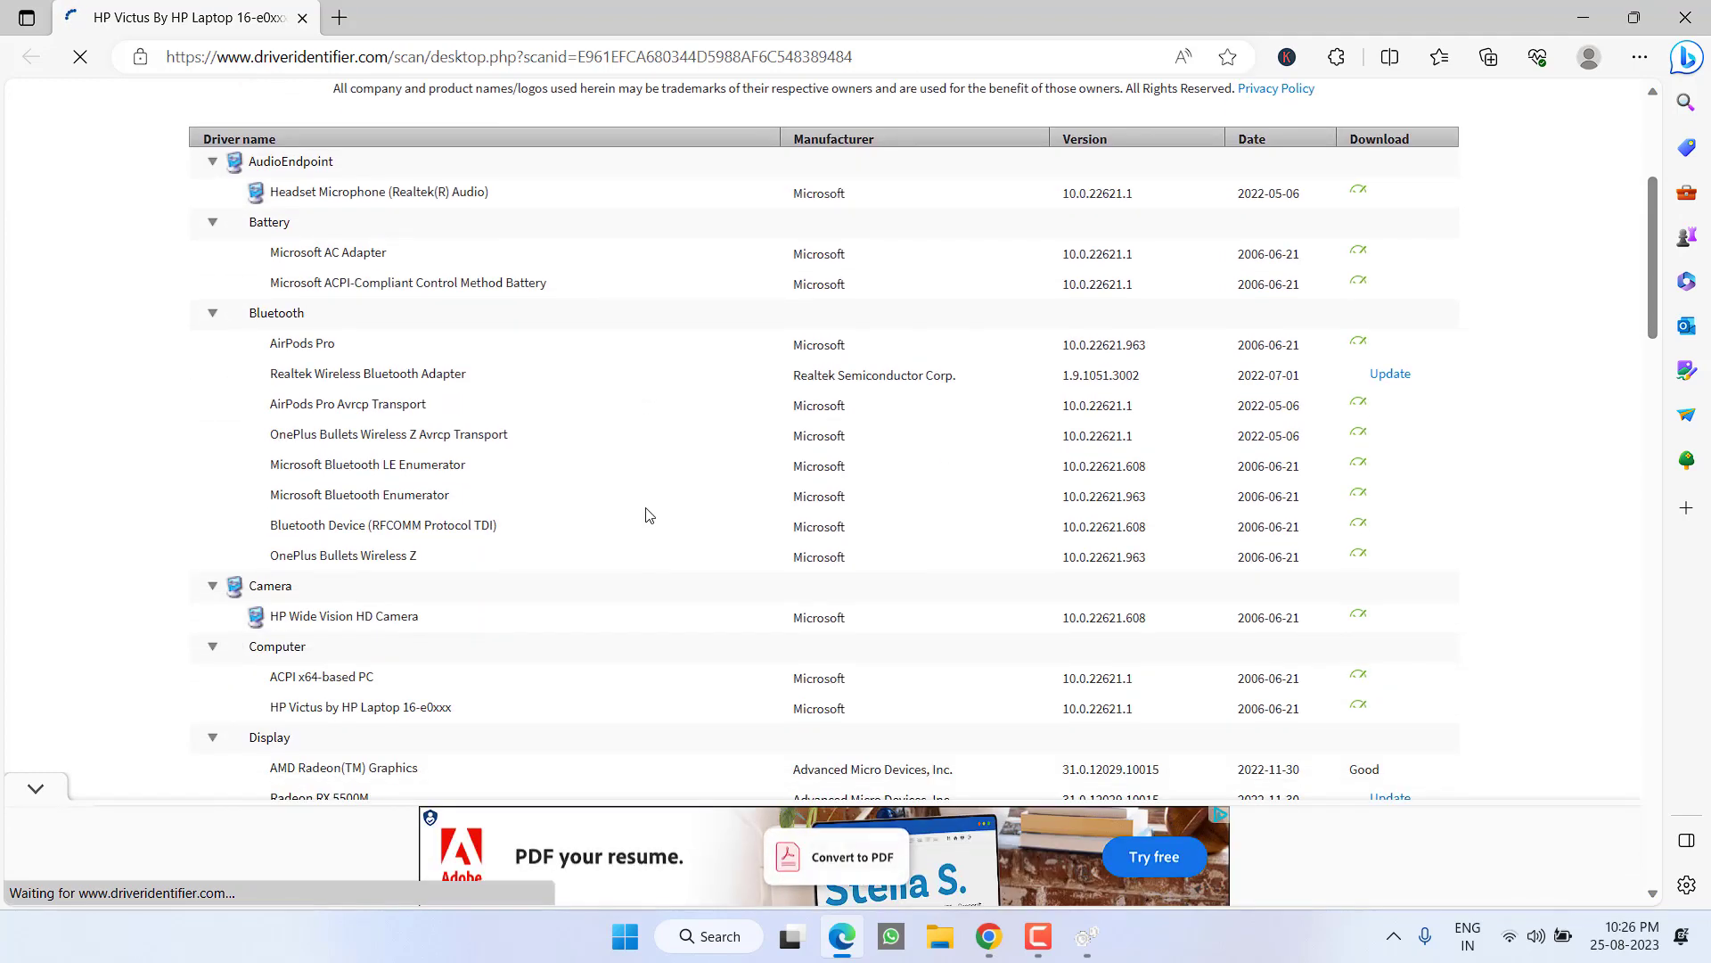
{"action": "scroll", "coordinate": [648, 515], "scroll_direction": "down", "scroll_amount": 7}
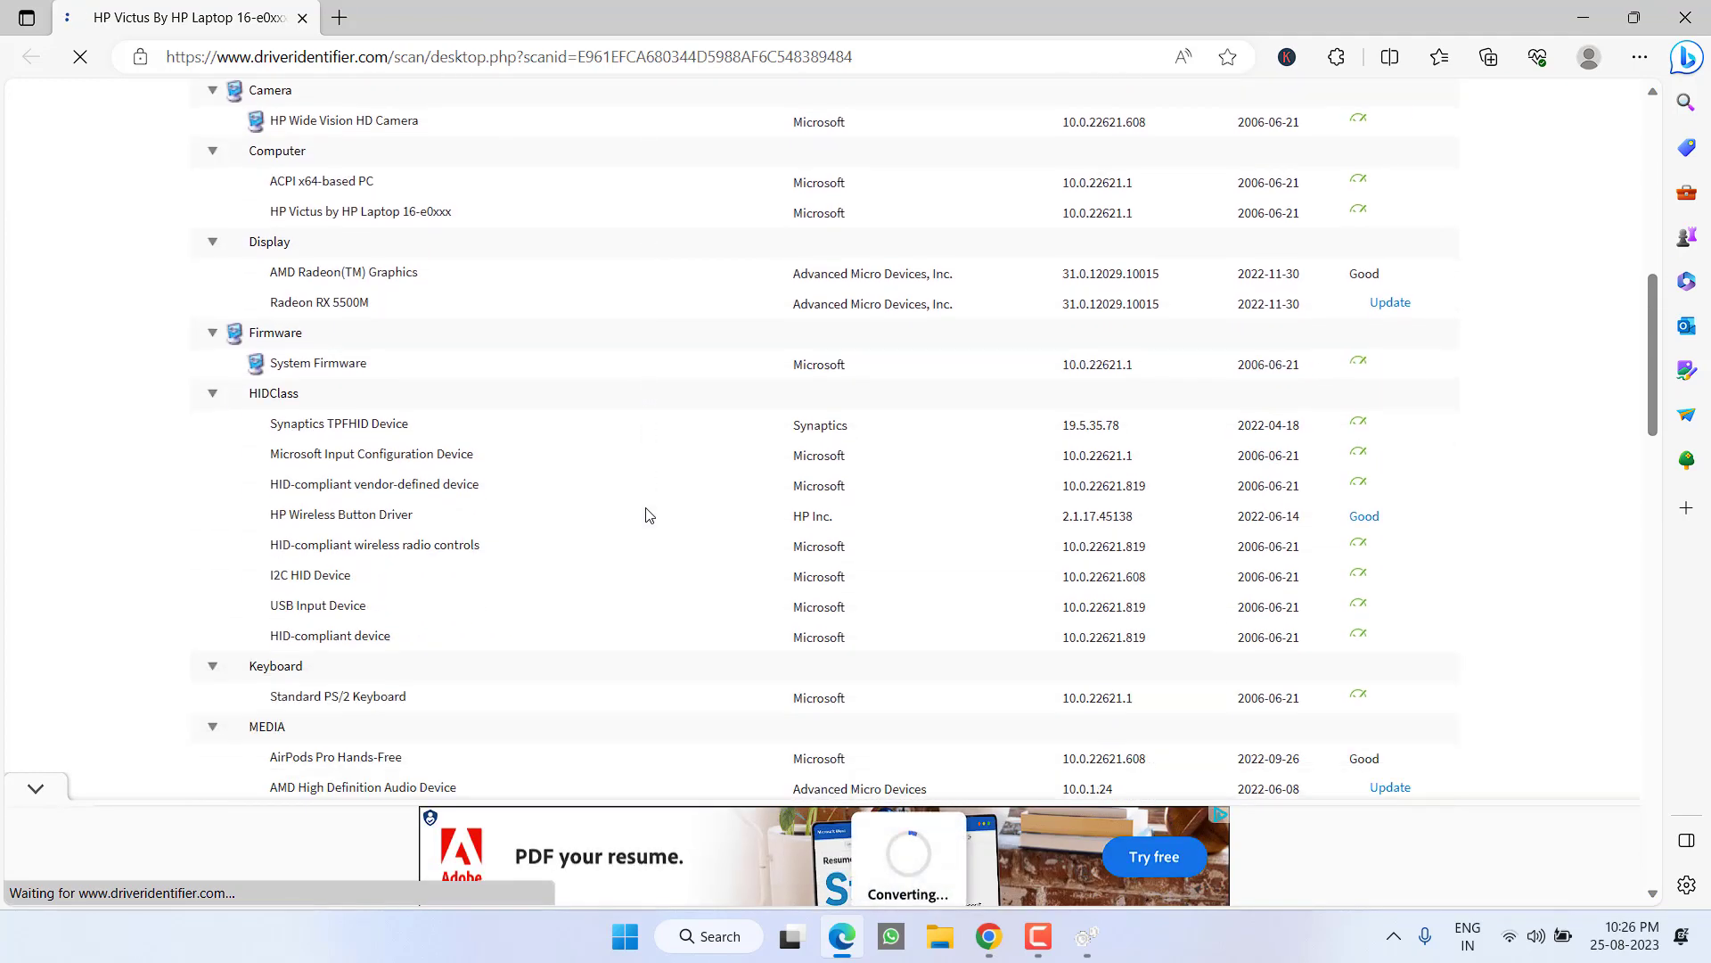
{"action": "scroll", "coordinate": [648, 515], "scroll_direction": "down", "scroll_amount": 3}
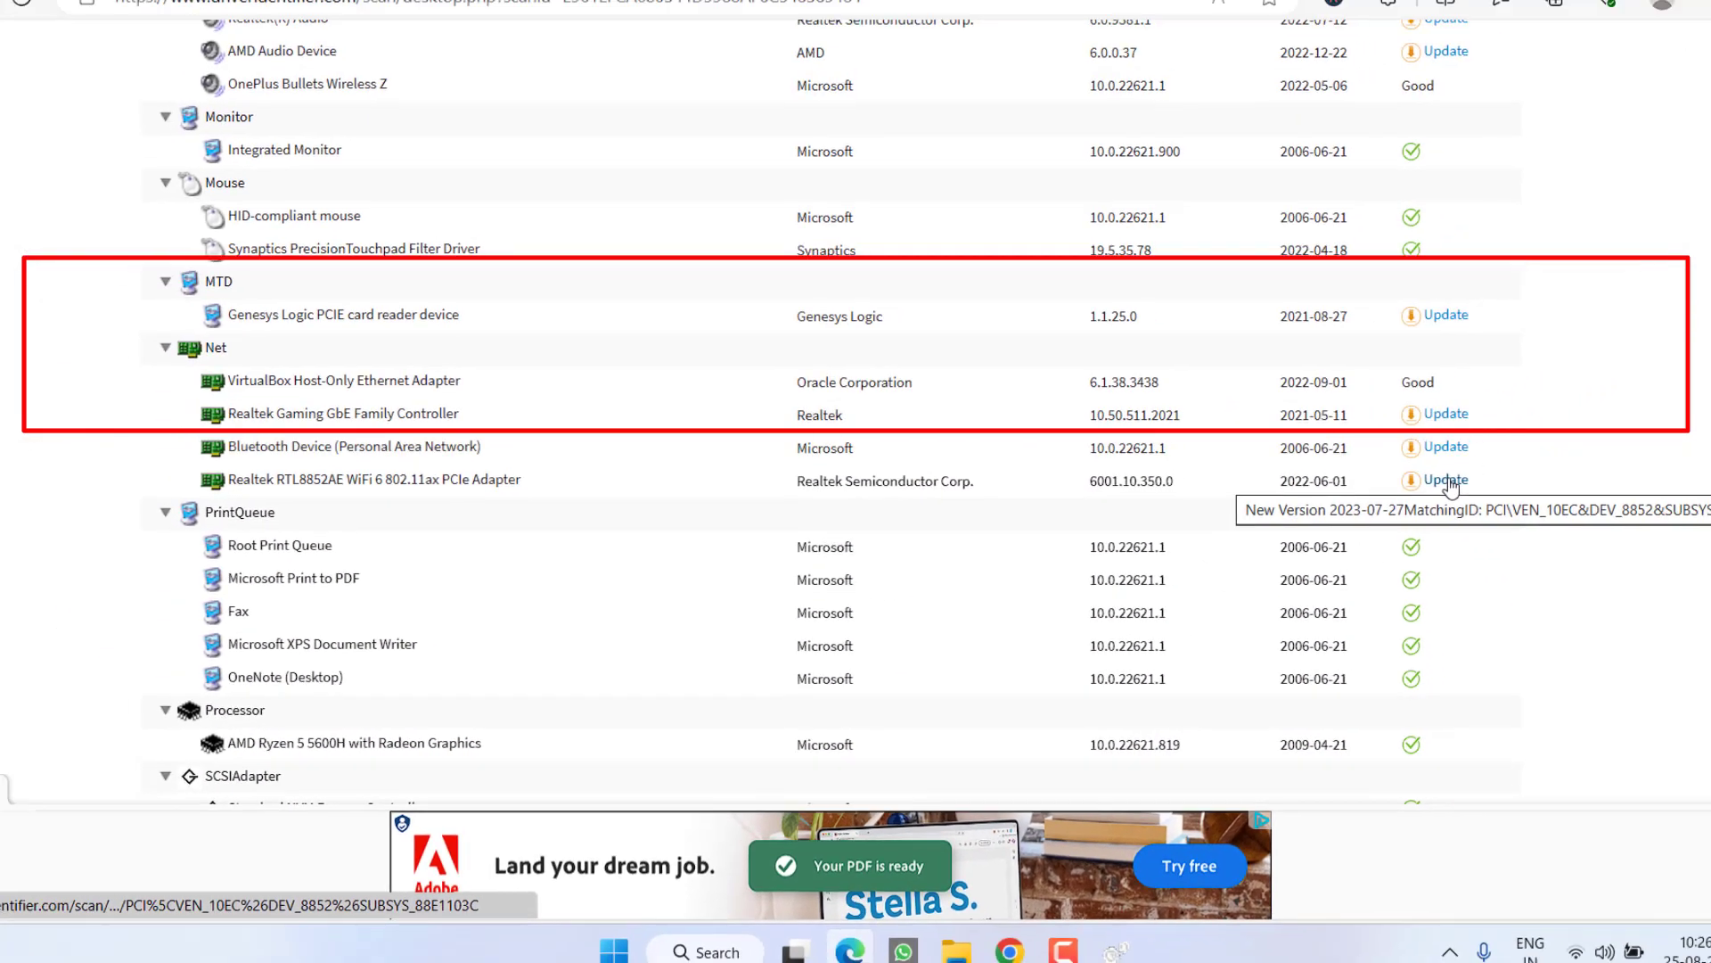
{"action": "left_click", "coordinate": [1448, 482]}
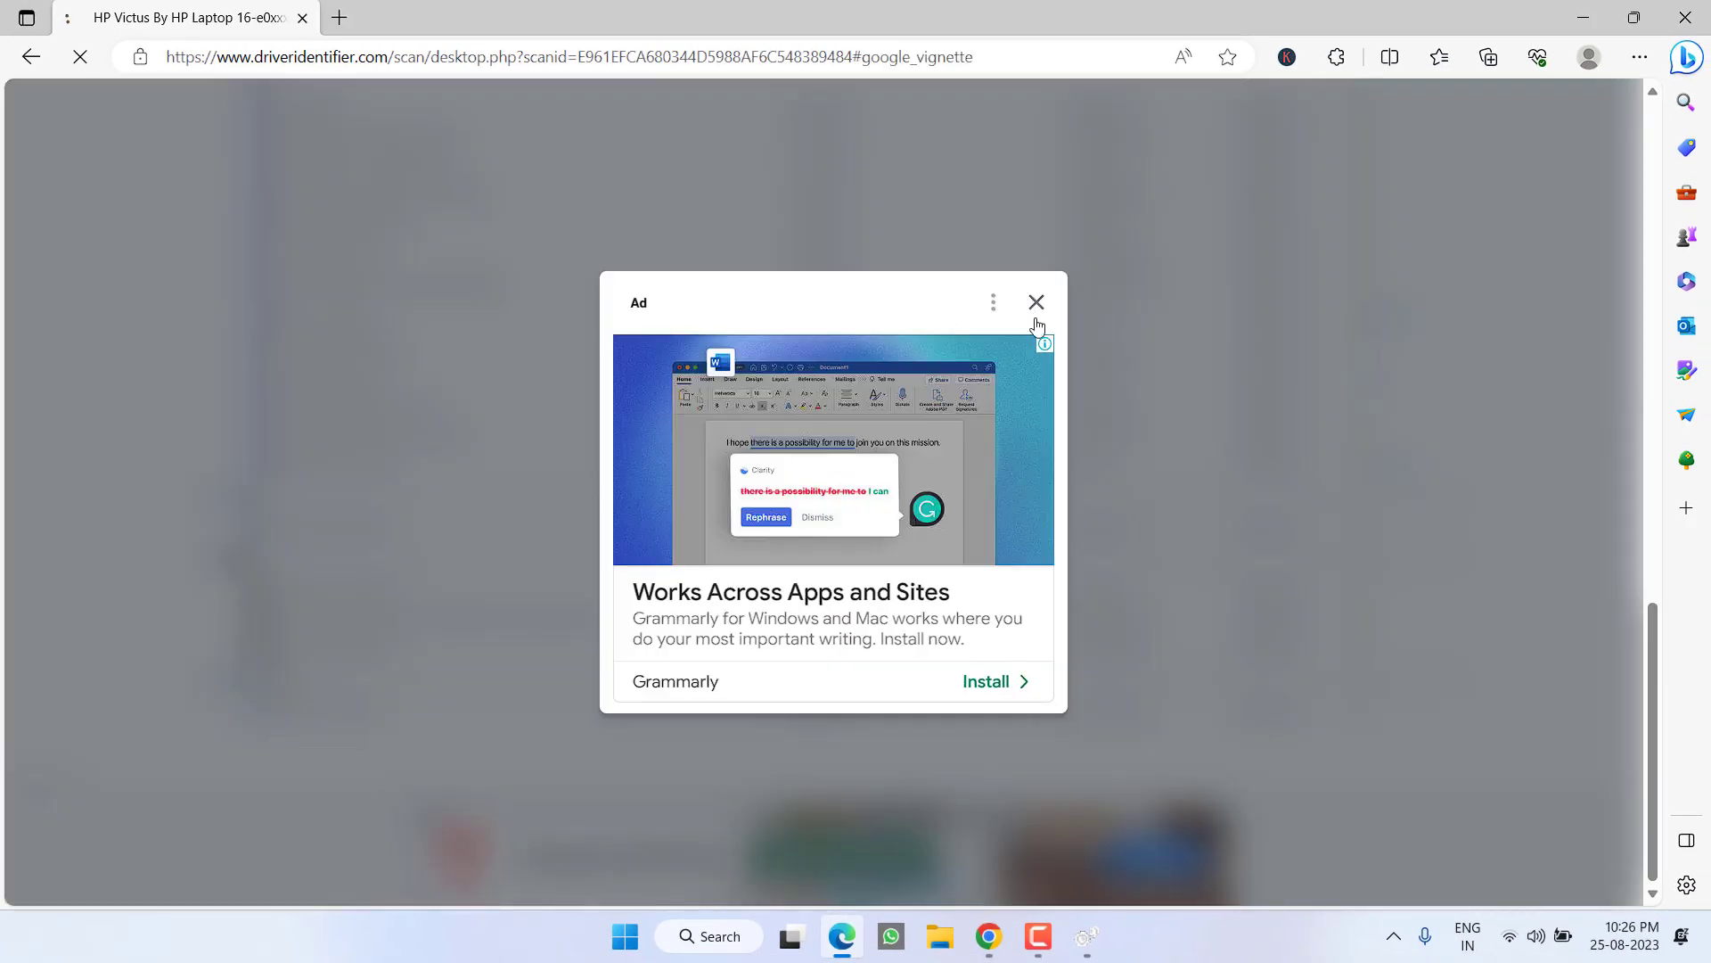
{"action": "left_click", "coordinate": [1036, 323]}
- Download HP's sp147364.exe driver package for the Realtek RTL8852AE WiFi 6 adapter from the manufacturer server
{"action": "scroll", "coordinate": [500, 459], "scroll_direction": "down", "scroll_amount": 7}
{"action": "scroll", "coordinate": [506, 458], "scroll_direction": "down", "scroll_amount": 10}
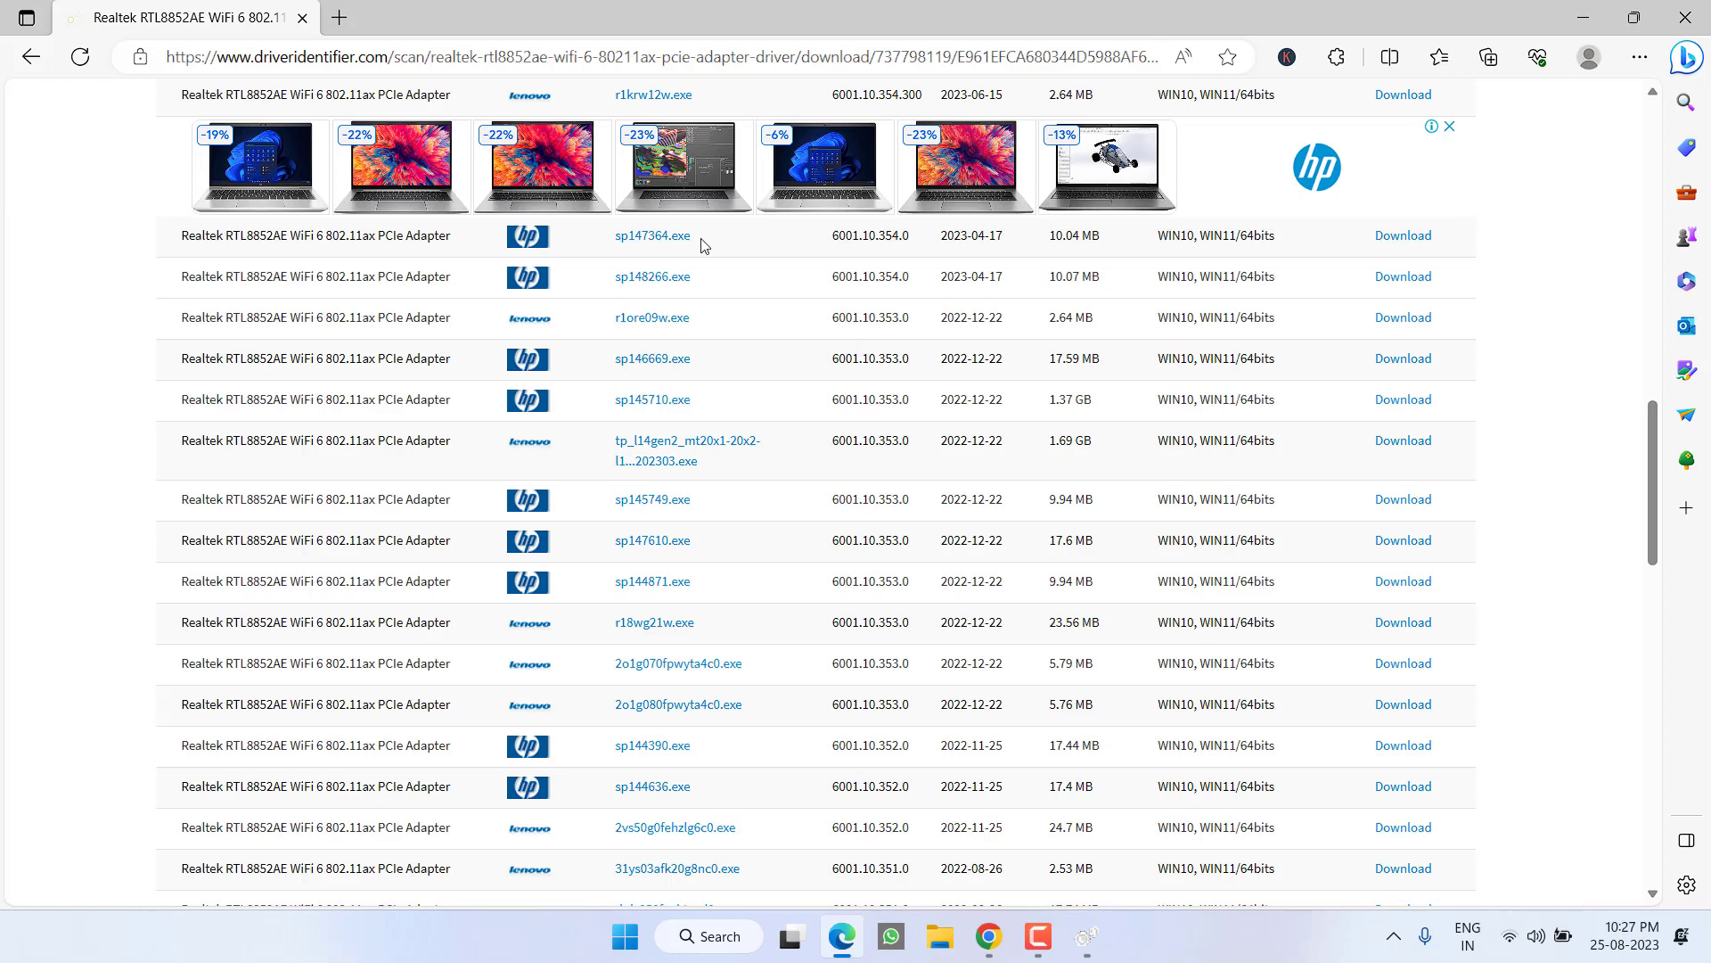
{"action": "left_click", "coordinate": [1416, 237]}
{"action": "scroll", "coordinate": [727, 434], "scroll_direction": "down", "scroll_amount": 1}
{"action": "scroll", "coordinate": [727, 434], "scroll_direction": "down", "scroll_amount": 6}
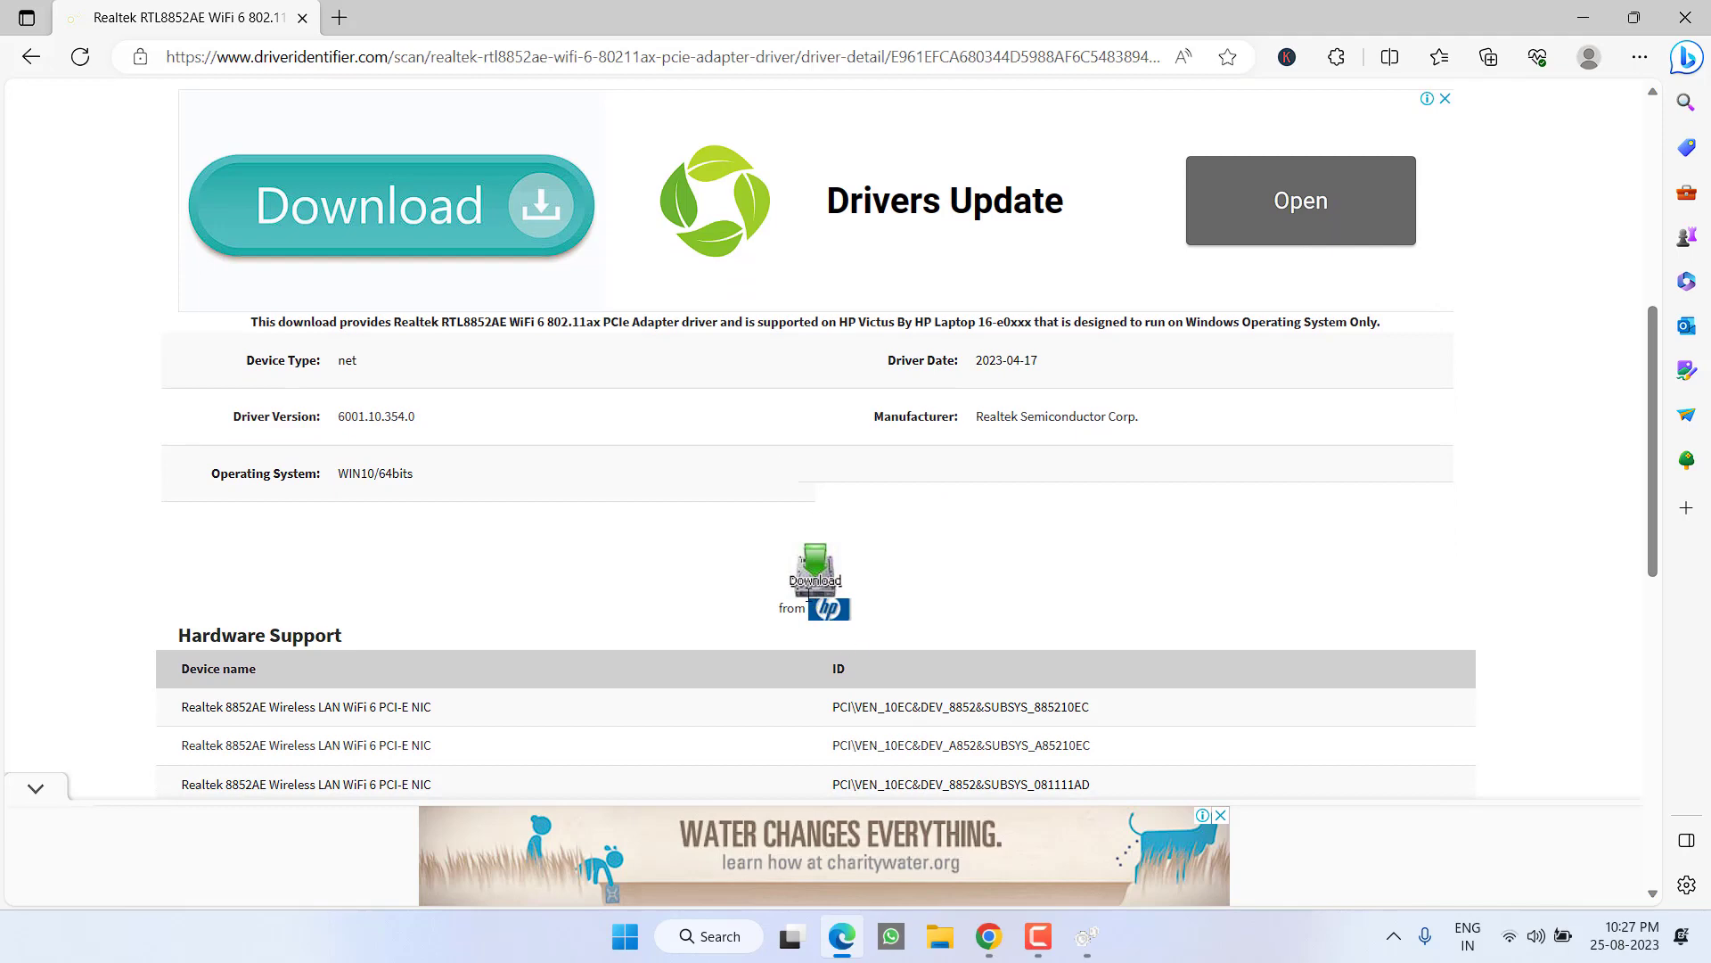
{"action": "left_click", "coordinate": [818, 591]}
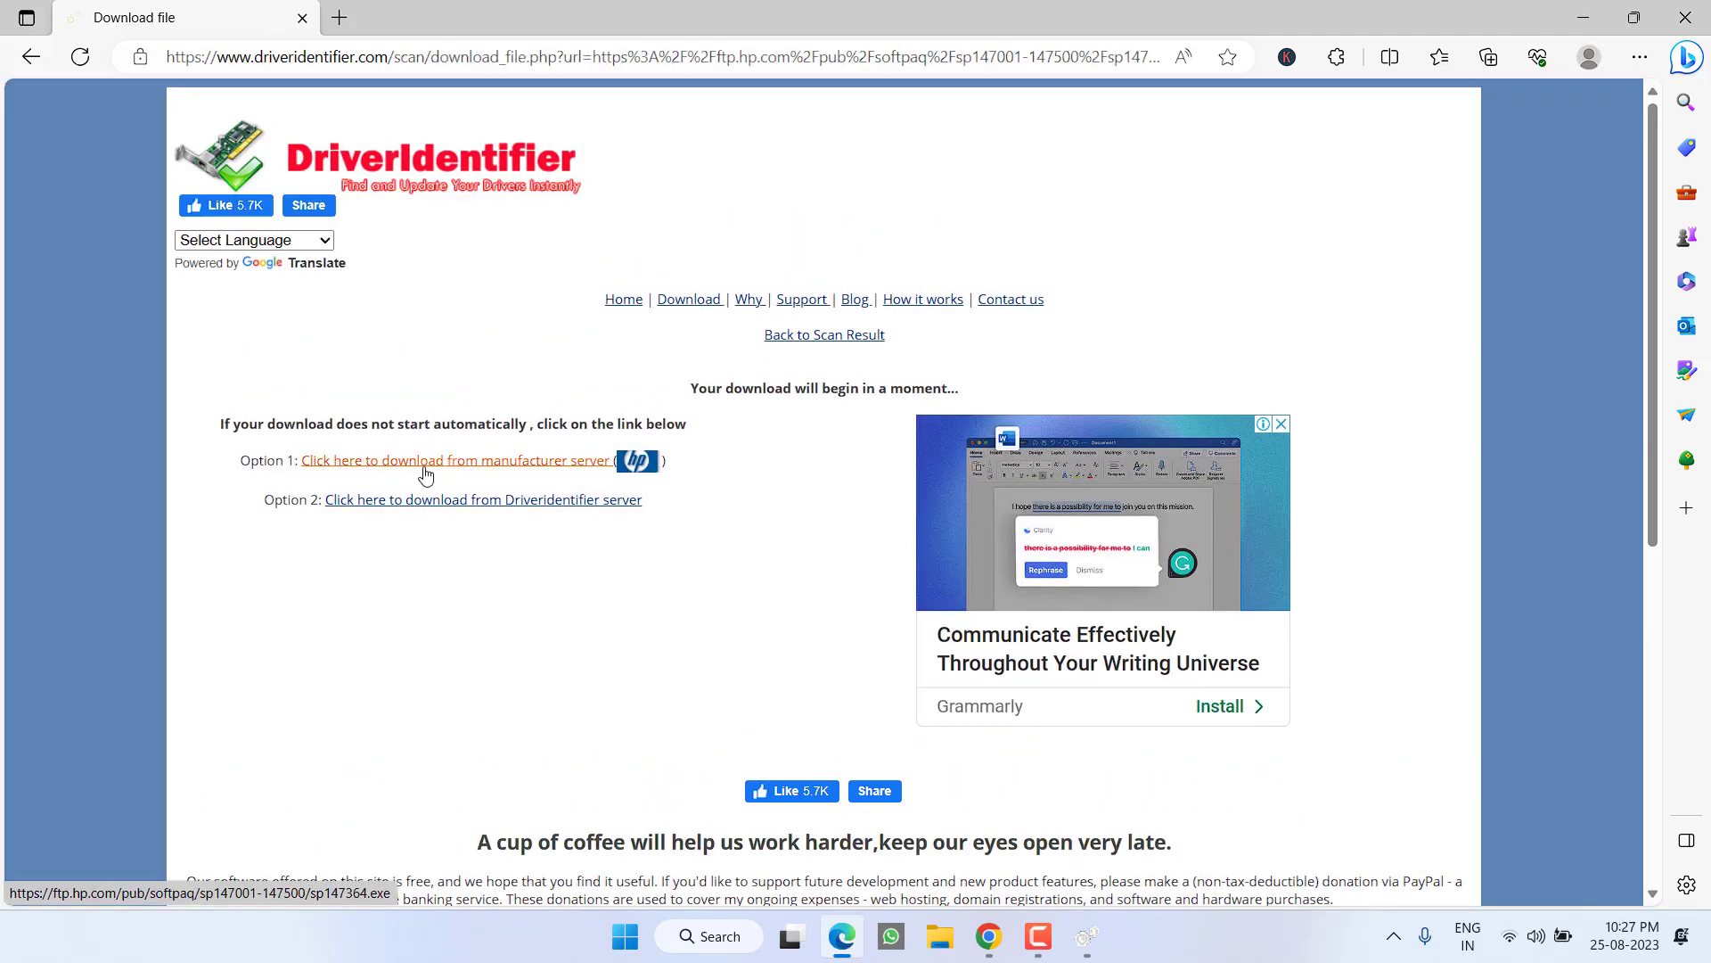
{"action": "left_click", "coordinate": [553, 464]}
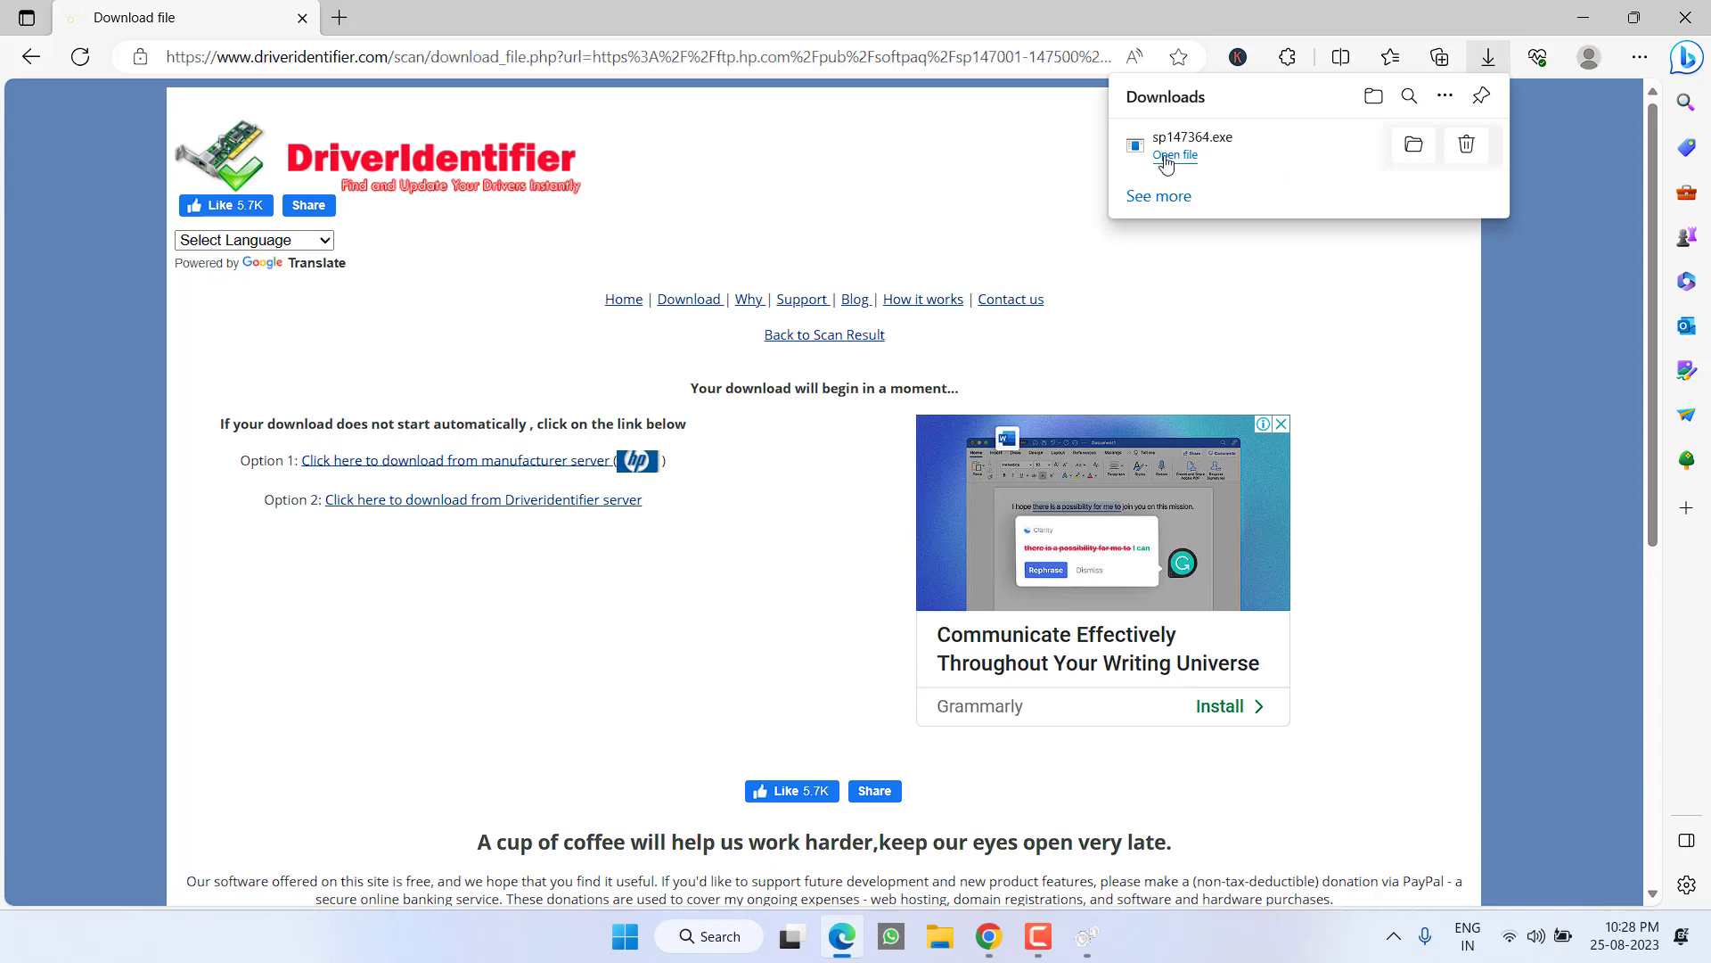
- Run sp147364.exe, accept the license terms, complete the Realtek RTL8xxx Wireless LAN Drivers wizard and minimize Edge
{"action": "left_click", "coordinate": [1179, 156]}
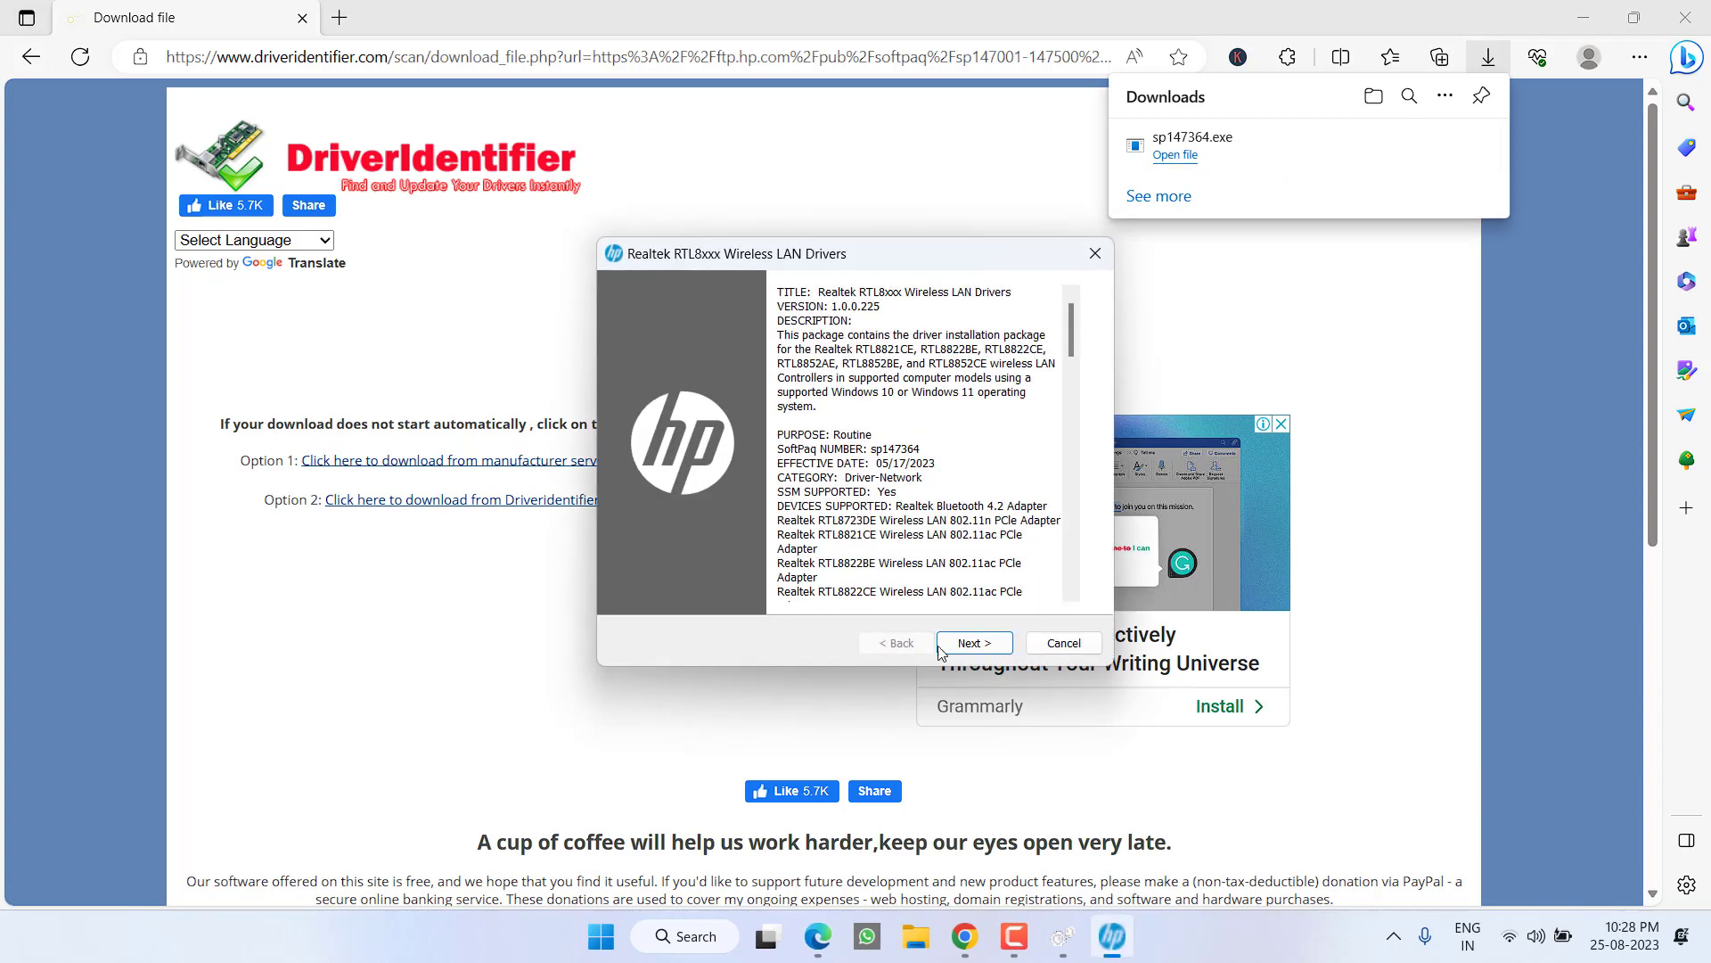
{"action": "left_click", "coordinate": [967, 646]}
{"action": "left_click", "coordinate": [723, 570]}
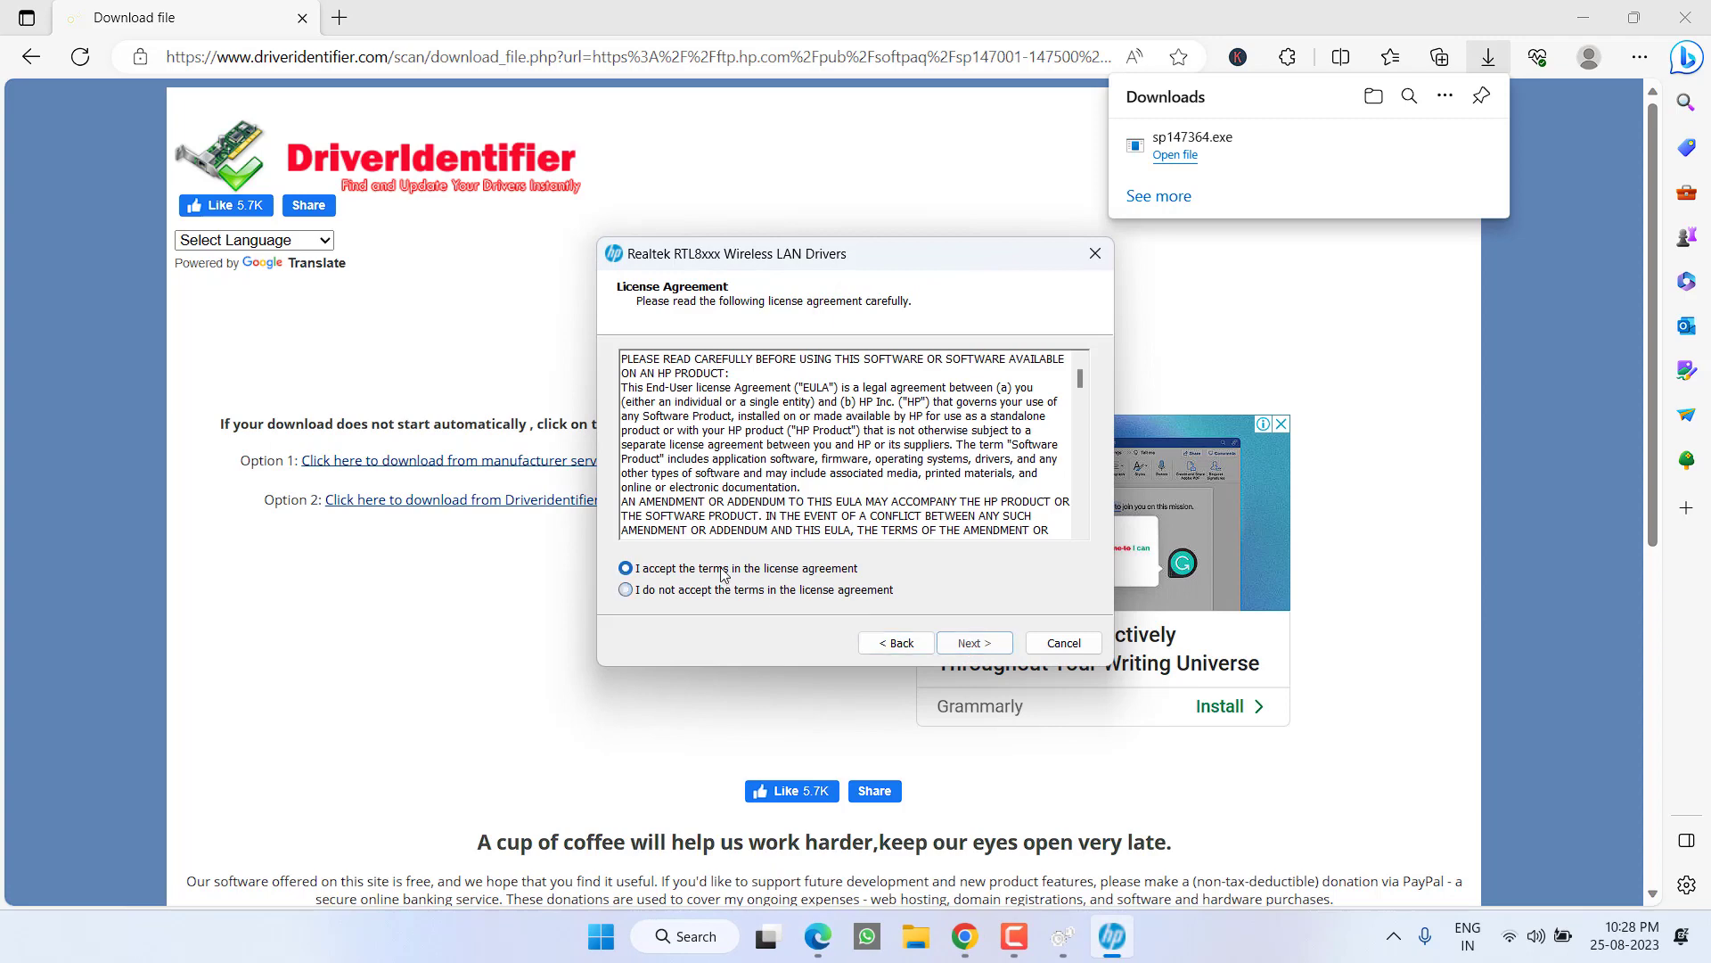
{"action": "left_click", "coordinate": [967, 645]}
{"action": "left_click", "coordinate": [967, 643]}
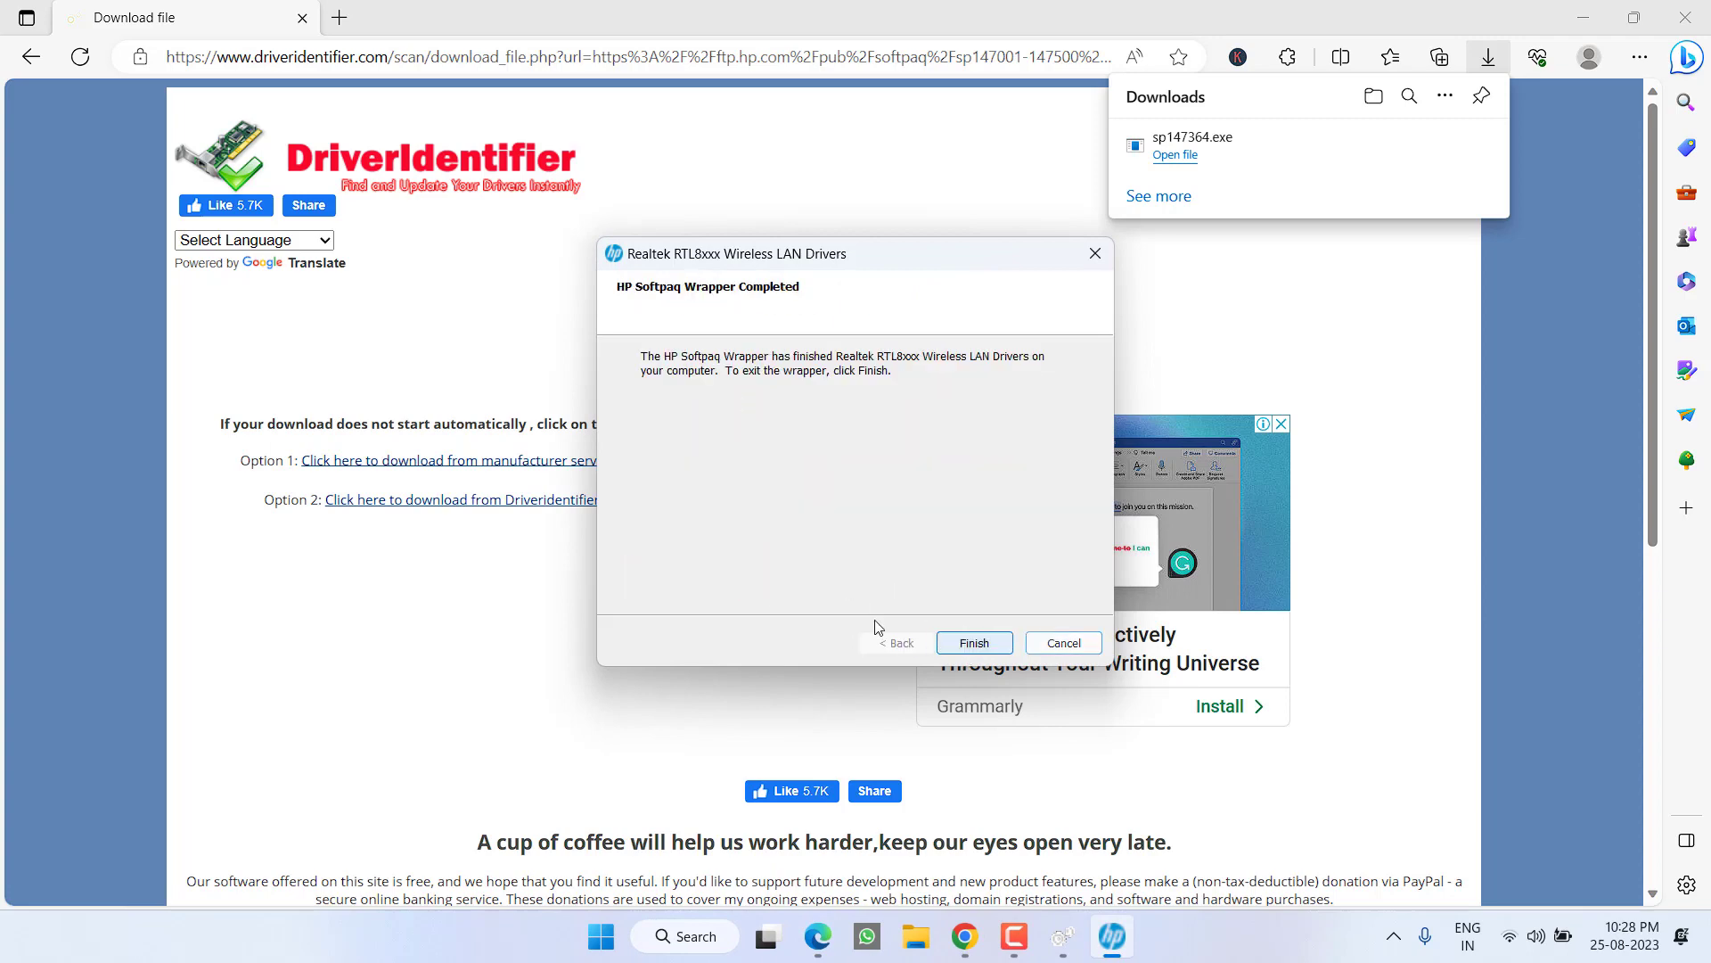
{"action": "left_click", "coordinate": [974, 643]}
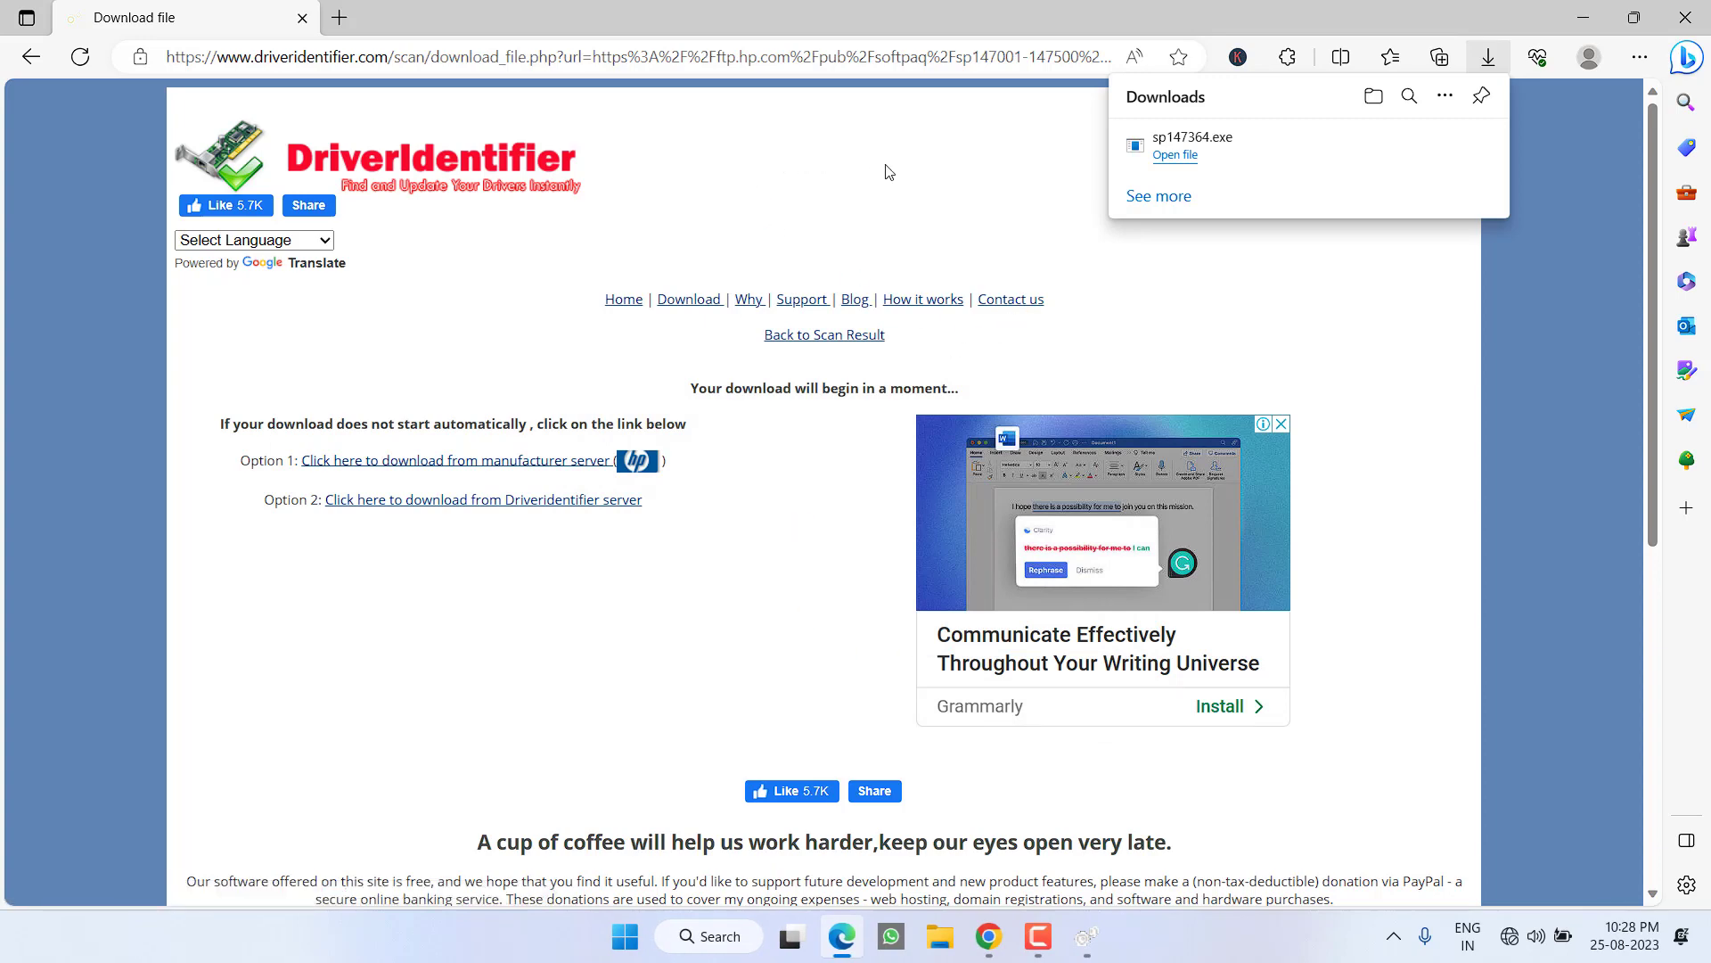
{"action": "left_click", "coordinate": [1583, 18]}
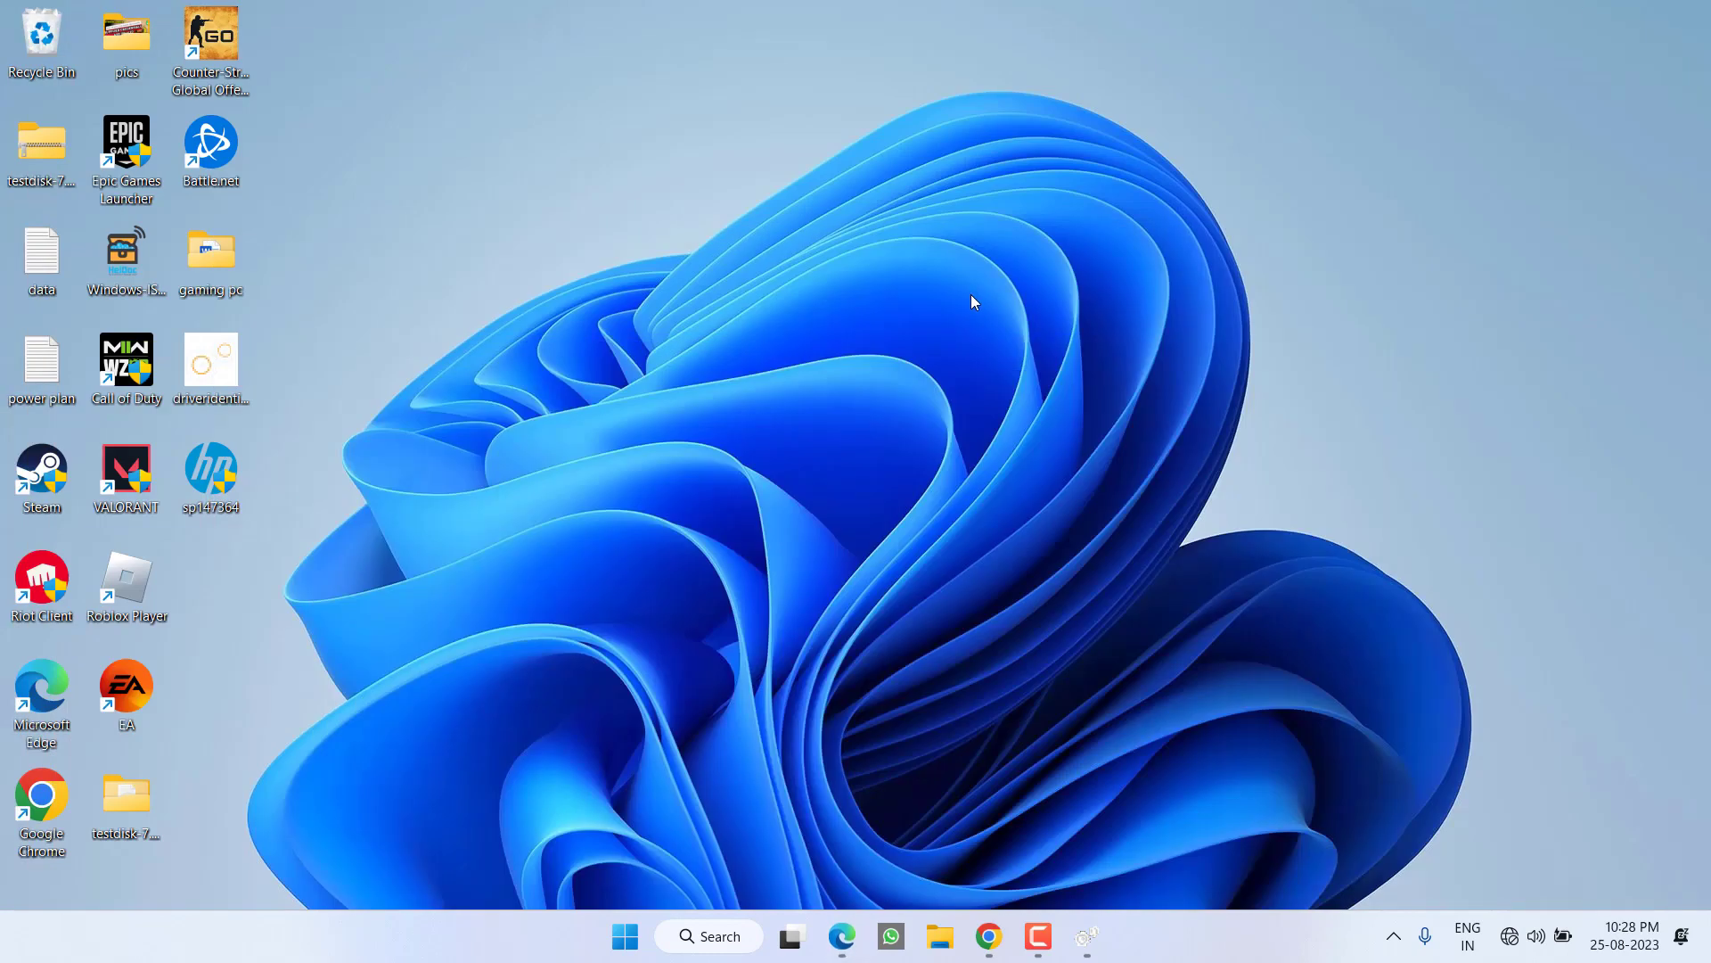